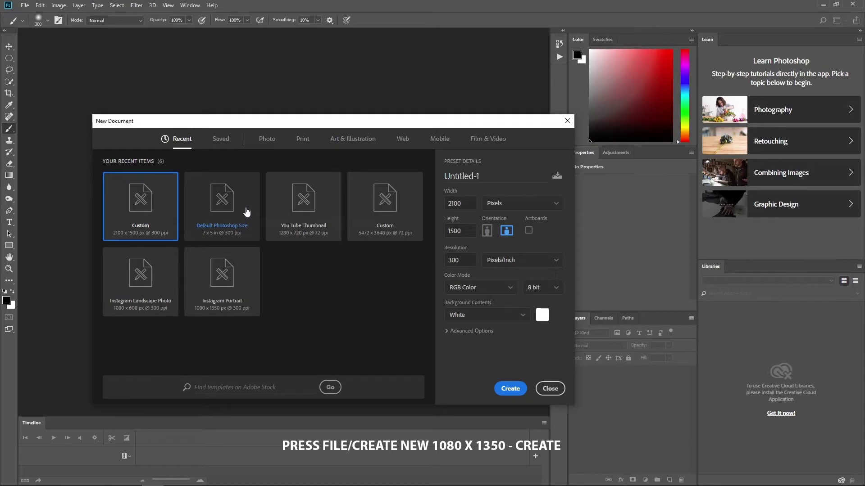
# Create a new 1080 × 1350 Instagram Portrait document and fit it to the screen.
pyautogui.click(236, 298)
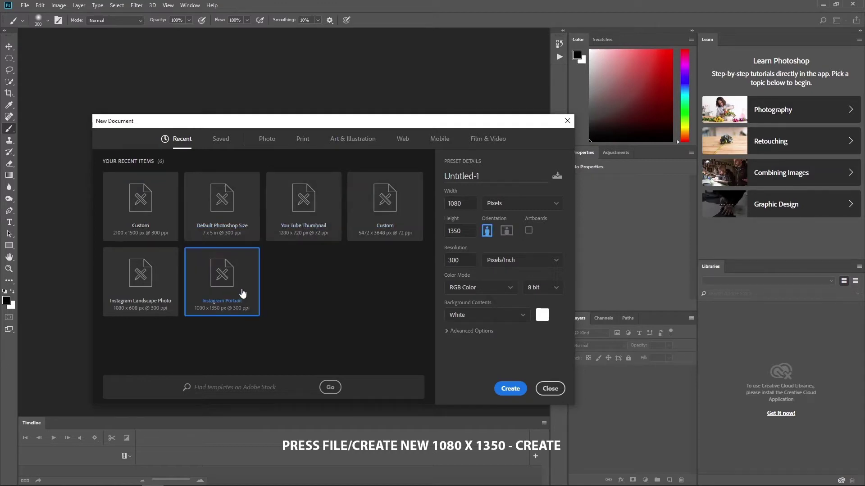
pyautogui.click(517, 390)
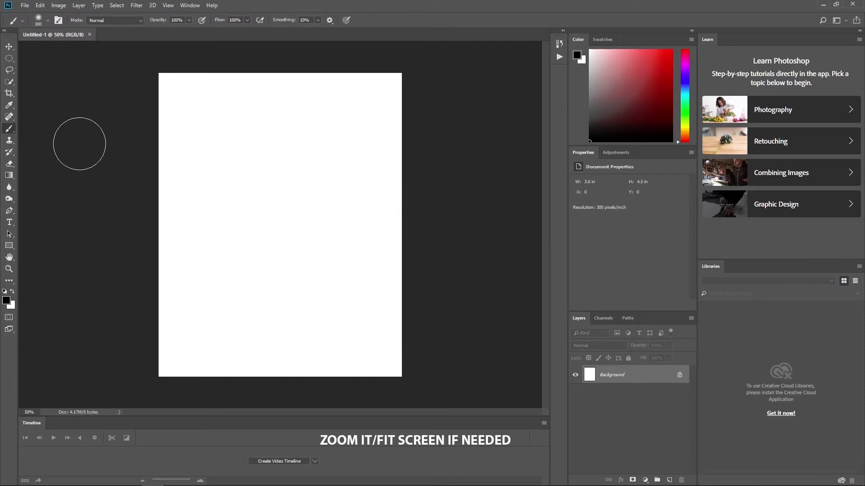
pyautogui.click(9, 269)
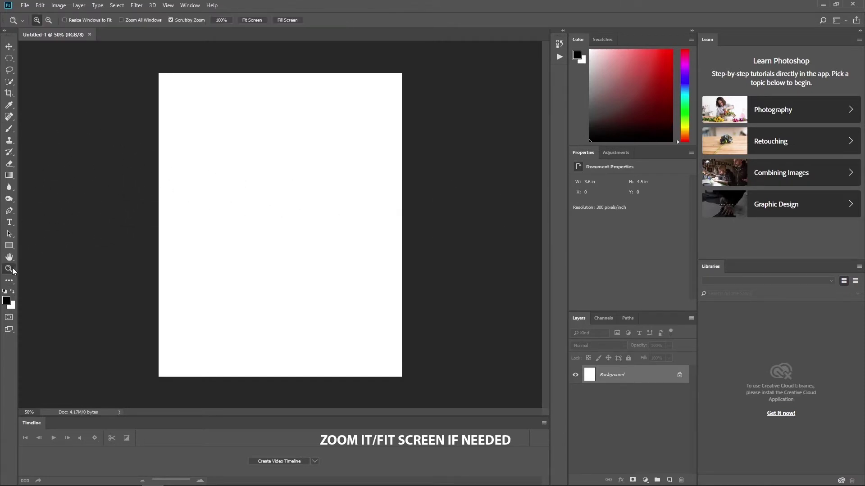
pyautogui.click(253, 20)
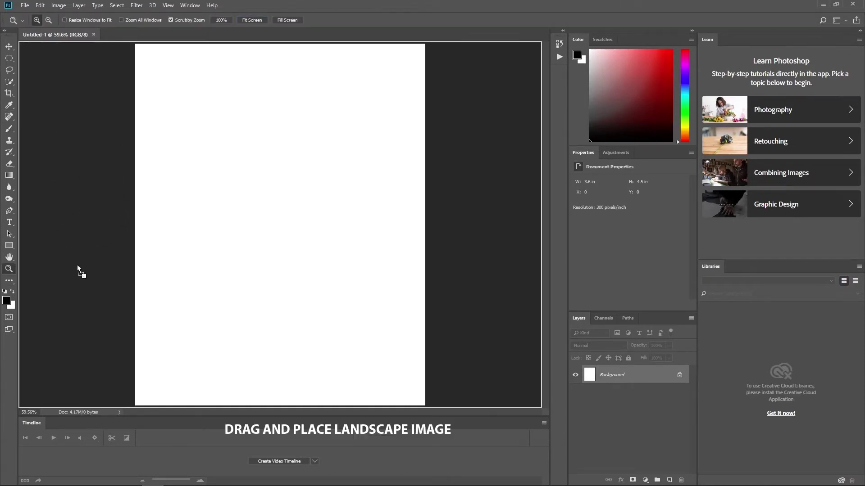
# Place the stormy pier landscape image and scale it to fill the entire portrait canvas.
pyautogui.moveTo(77, 265); pyautogui.dragTo(251, 288)
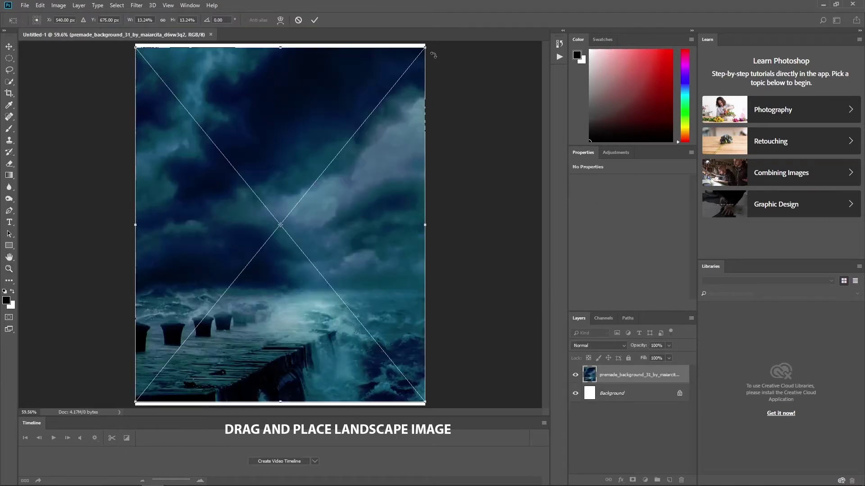
pyautogui.moveTo(427, 45); pyautogui.dragTo(430, 40)
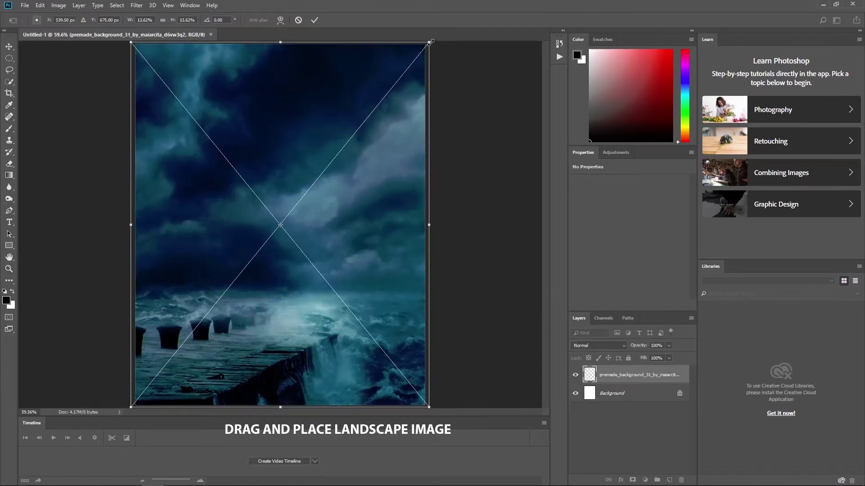
pyautogui.press('Return')
pyautogui.press('z')
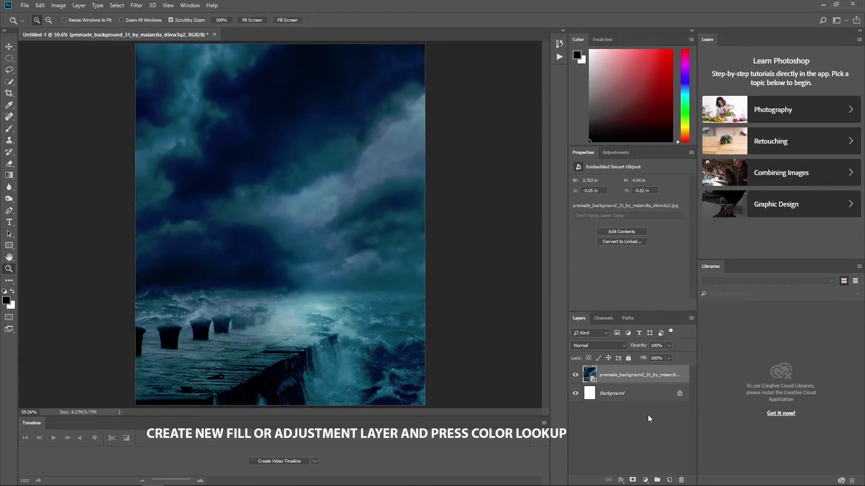
# Add a Color Lookup adjustment using the HorrorBlue.3DL look to tint the scene teal.
pyautogui.click(644, 480)
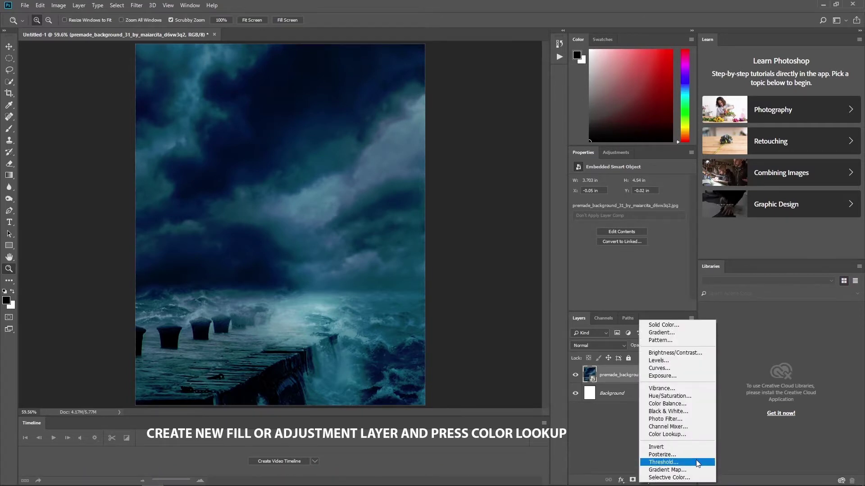
pyautogui.click(687, 435)
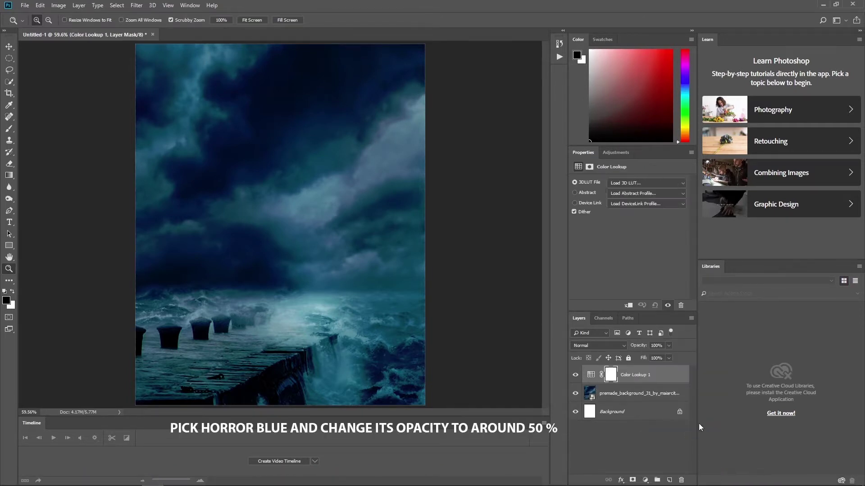
pyautogui.click(672, 185)
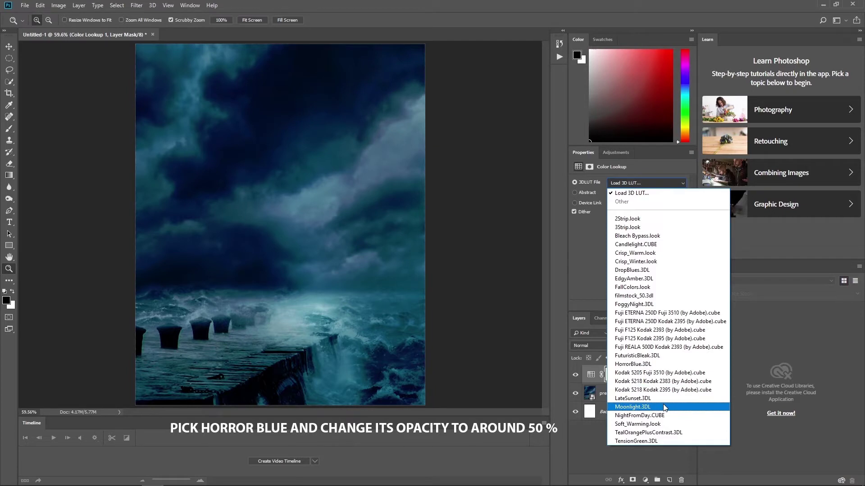
pyautogui.click(648, 364)
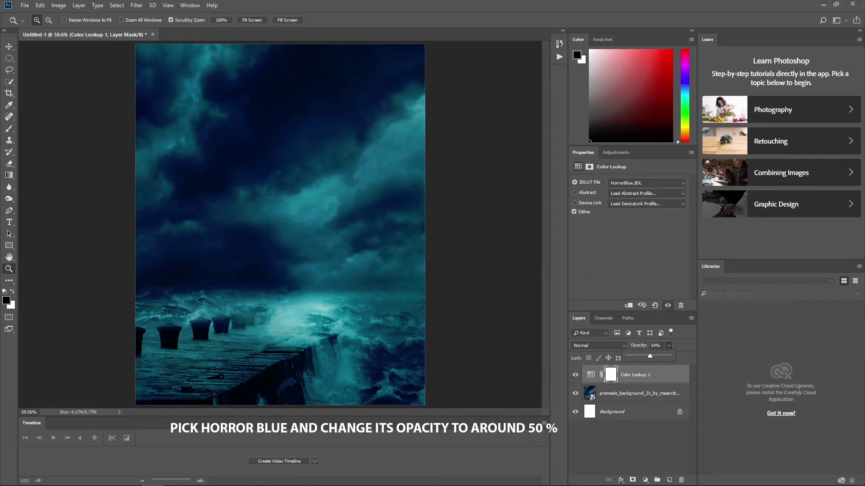
# Add a Blue-channel Levels adjustment, lifting the output black level and darkening midtones.
pyautogui.click(644, 480)
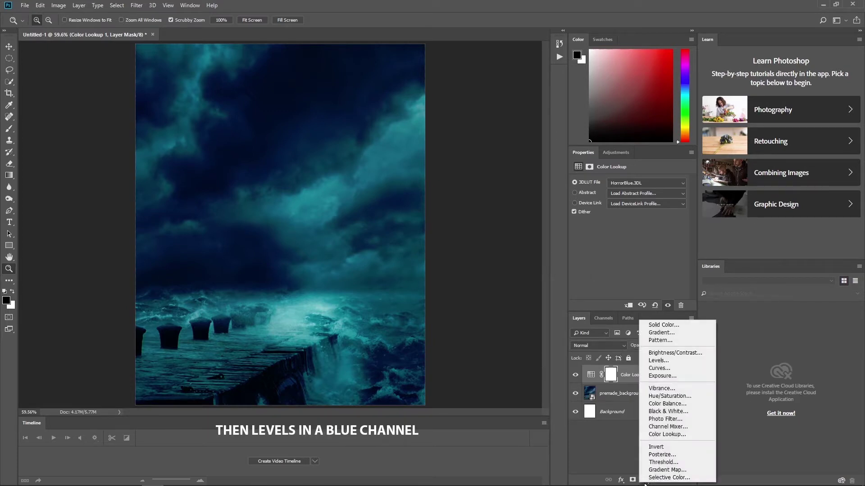
pyautogui.click(674, 360)
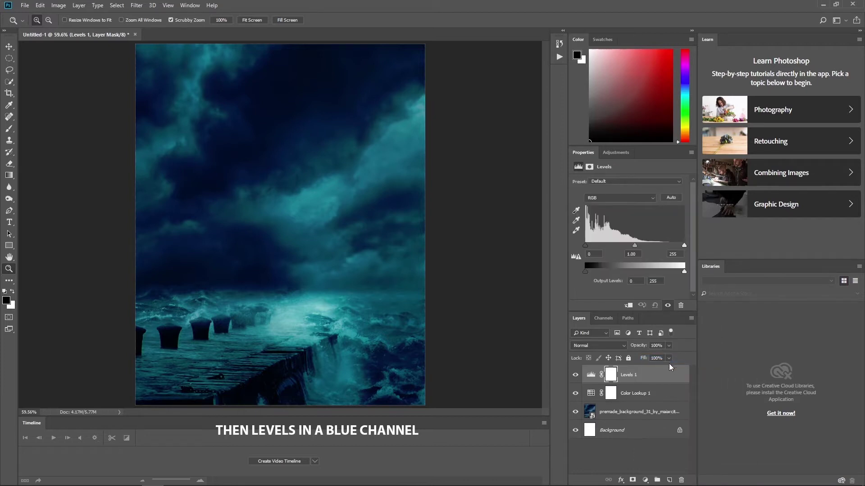
pyautogui.click(621, 198)
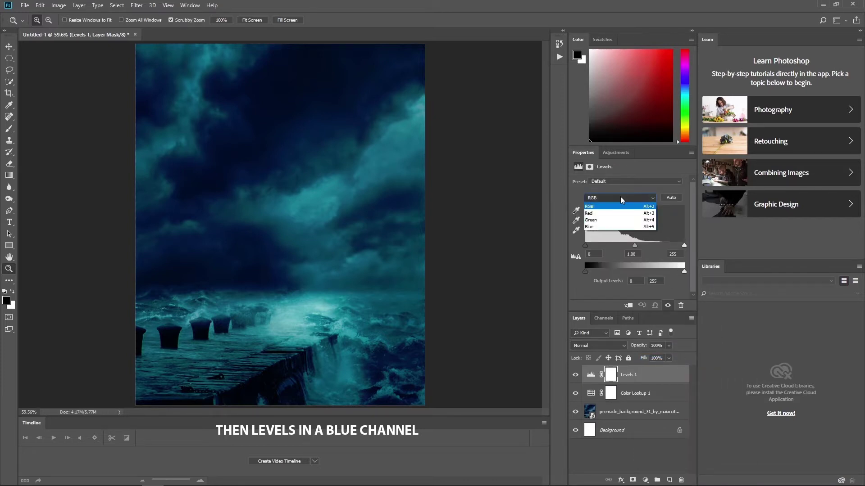
pyautogui.click(606, 226)
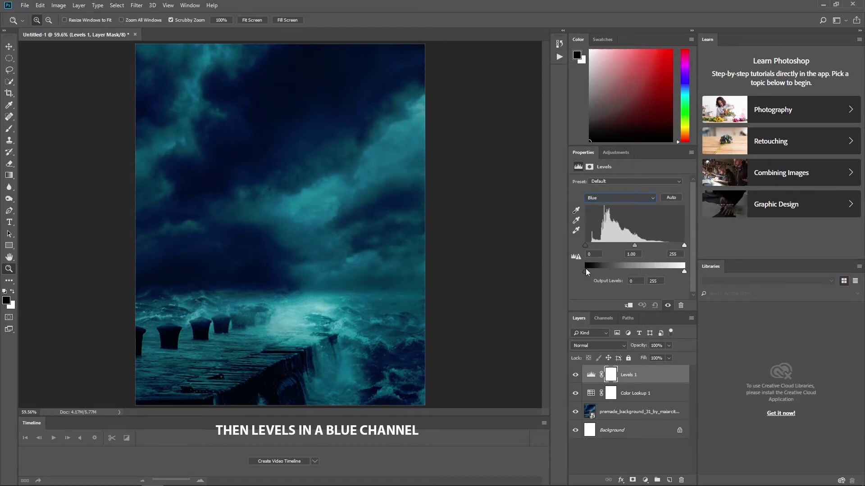
pyautogui.moveTo(586, 270); pyautogui.dragTo(588, 272)
pyautogui.moveTo(635, 246); pyautogui.dragTo(638, 246)
pyautogui.moveTo(637, 247); pyautogui.dragTo(639, 248)
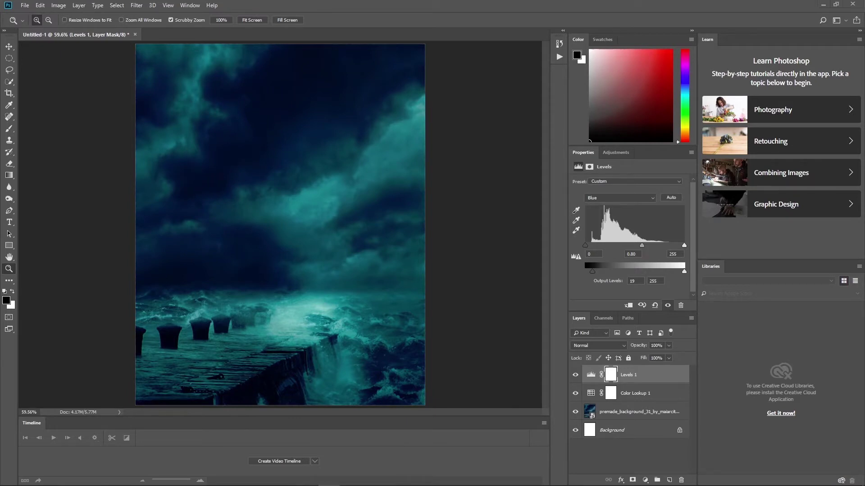
# Lower the Color Lookup layer's opacity to 50%.
pyautogui.click(591, 393)
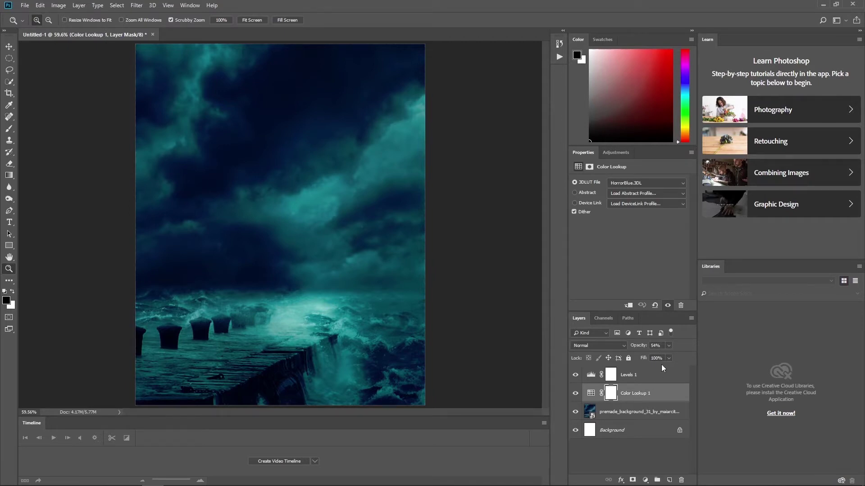
pyautogui.click(661, 347)
pyautogui.write('50')
pyautogui.press('Return')
# Place the crescent moon image embedded above the pier layer, shrunk into the upper-left sky.
pyautogui.click(639, 412)
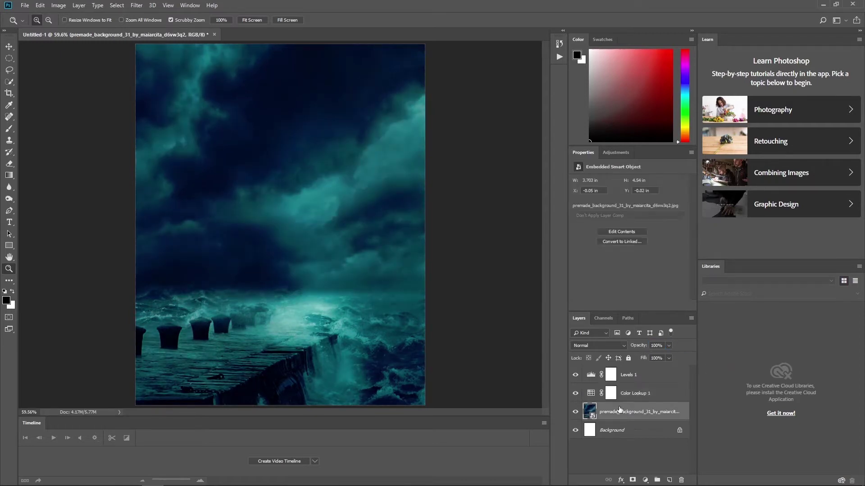
pyautogui.click(21, 6)
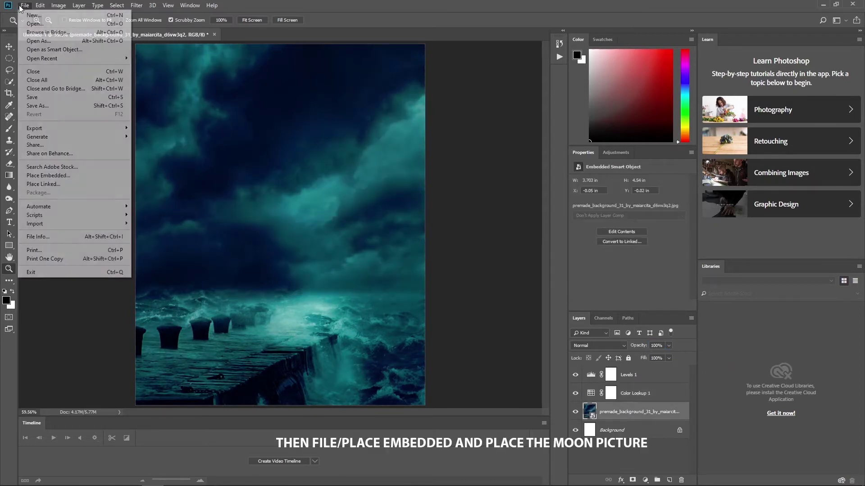
pyautogui.click(55, 178)
pyautogui.click(433, 158)
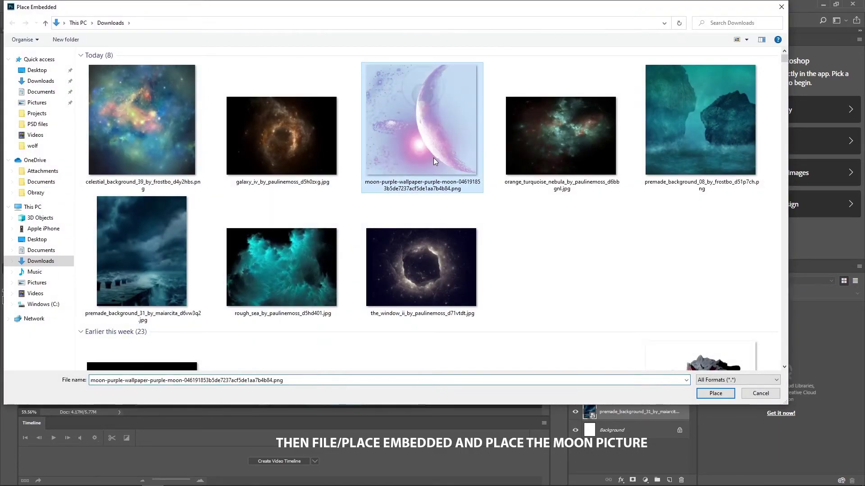
pyautogui.click(715, 393)
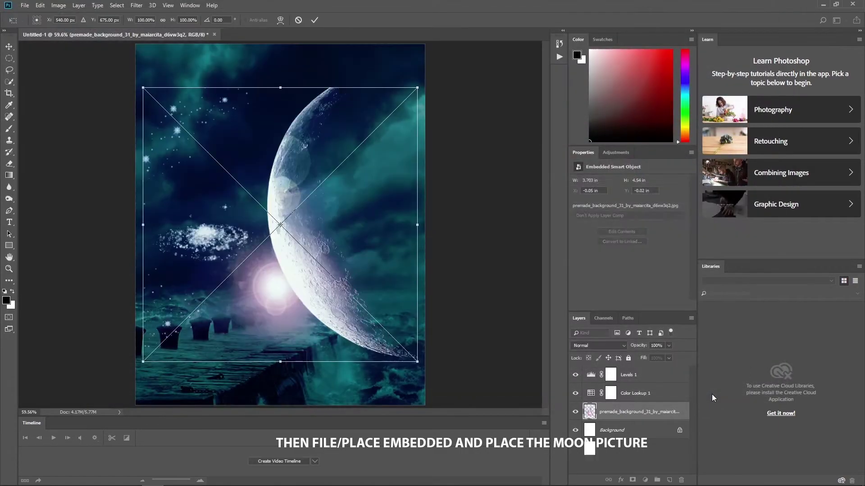
pyautogui.moveTo(417, 87)
pyautogui.mouseDown()
pyautogui.moveTo(334, 121)
pyautogui.moveTo(317, 80)
pyautogui.moveTo(358, 56)
pyautogui.mouseUp()
pyautogui.moveTo(318, 113); pyautogui.dragTo(306, 115)
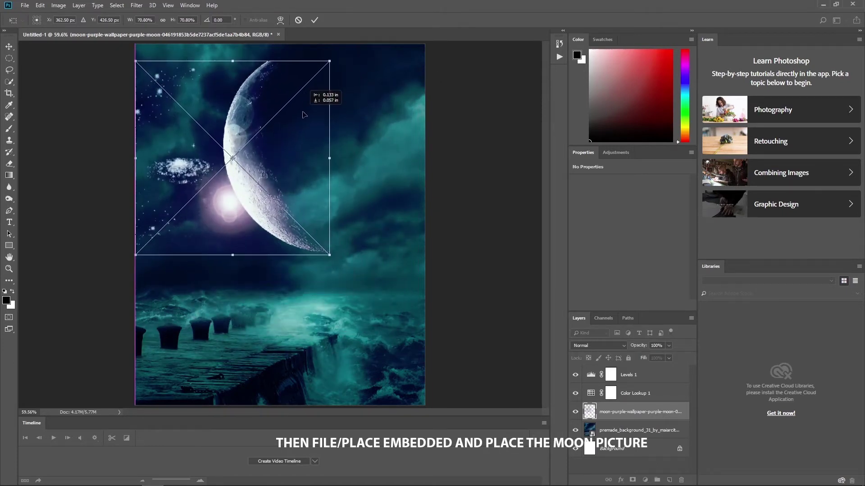
pyautogui.press('Return')
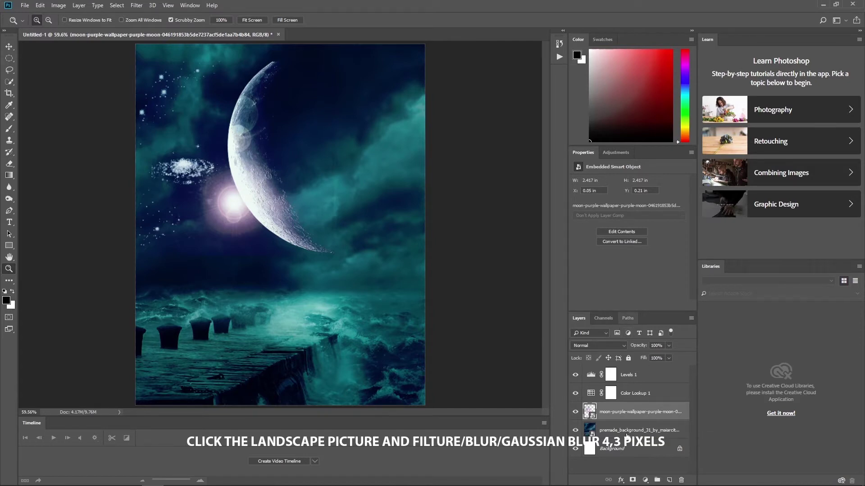
# Preview a Gaussian Blur of about 4.5 pixels on the premade_background pier layer.
pyautogui.click(627, 432)
pyautogui.click(136, 5)
pyautogui.moveTo(186, 107)
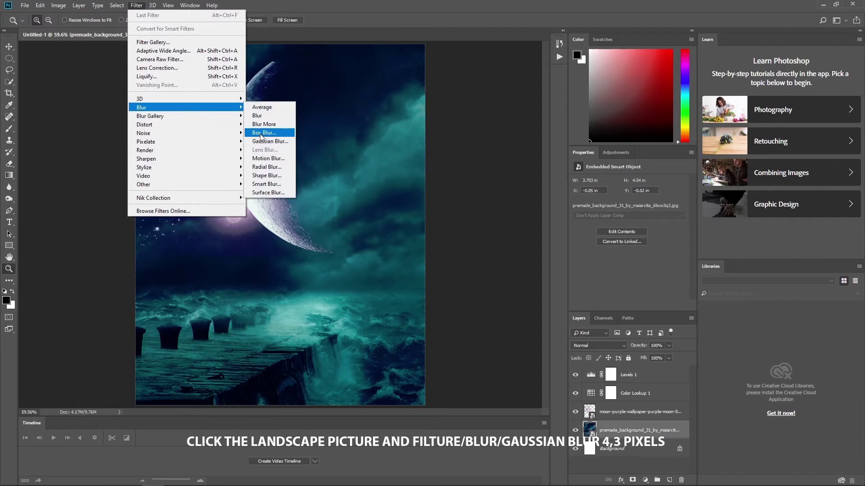
pyautogui.click(270, 141)
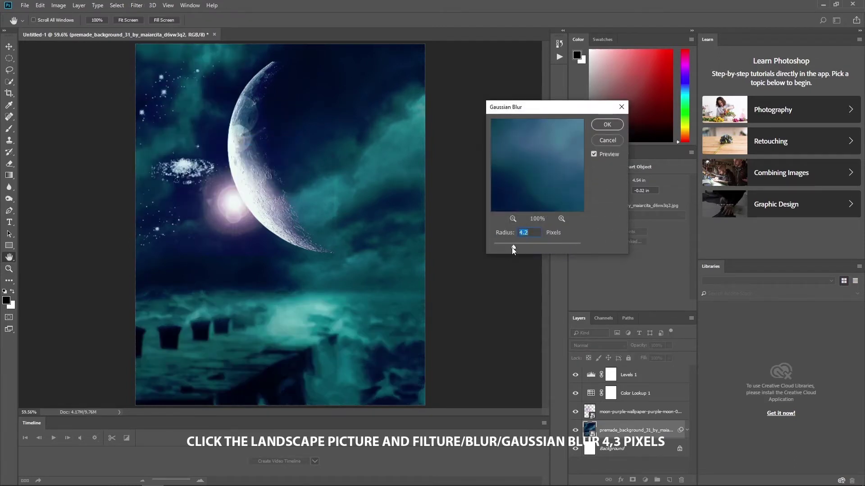
pyautogui.moveTo(518, 247)
pyautogui.mouseDown()
pyautogui.moveTo(525, 247)
pyautogui.moveTo(515, 245)
pyautogui.mouseUp()
pyautogui.moveTo(512, 244); pyautogui.dragTo(514, 245)
# Confirm the pier blur, then place the teal nebula image moved up to the canvas top.
pyautogui.click(615, 125)
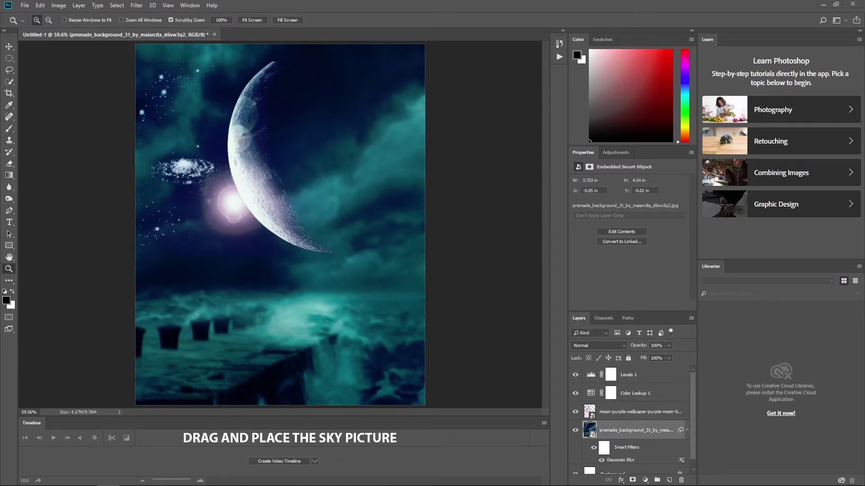
pyautogui.moveTo(248, 175); pyautogui.dragTo(249, 174)
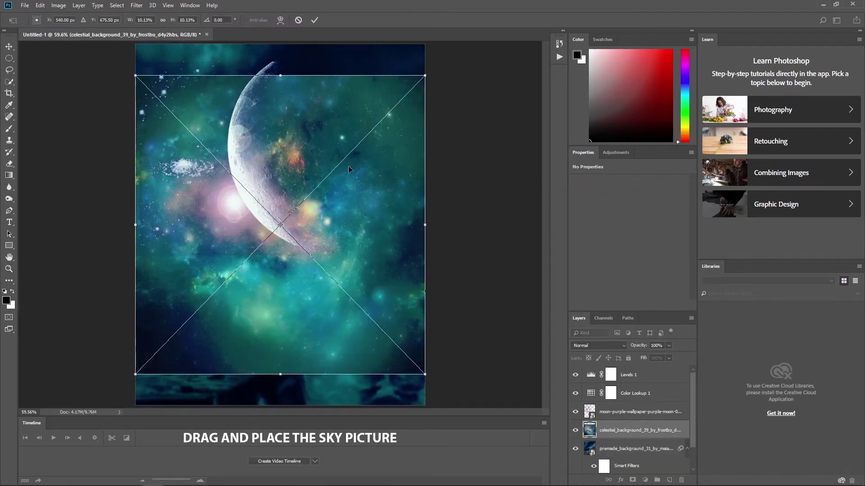
pyautogui.moveTo(349, 169); pyautogui.dragTo(375, 132)
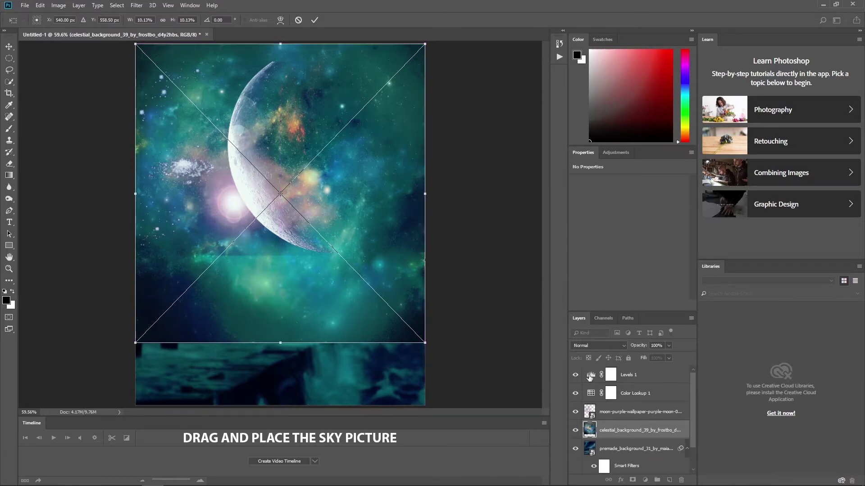
pyautogui.press('Return')
pyautogui.click(573, 450)
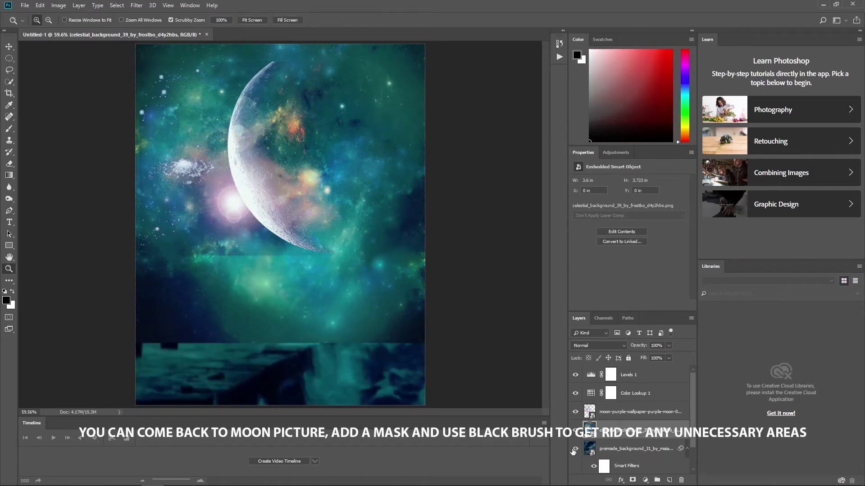
# Add a mask to the moon layer and brush out its dark surrounding sky in black.
pyautogui.click(621, 411)
pyautogui.click(632, 480)
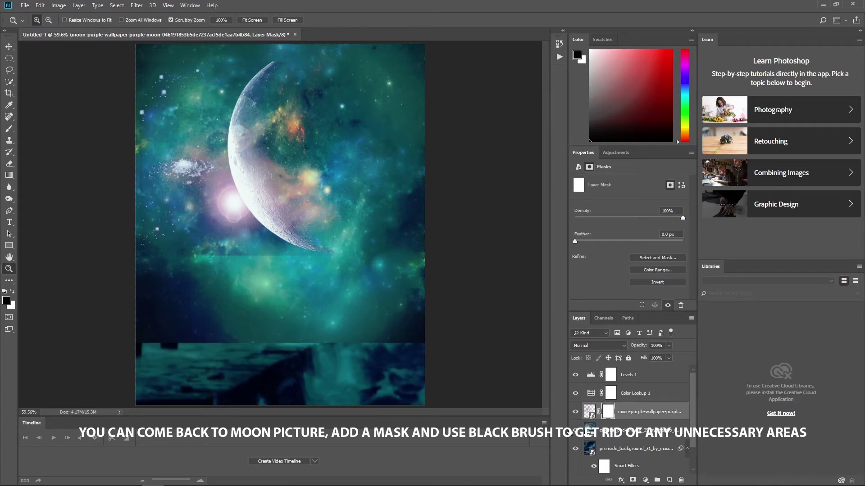
pyautogui.click(9, 128)
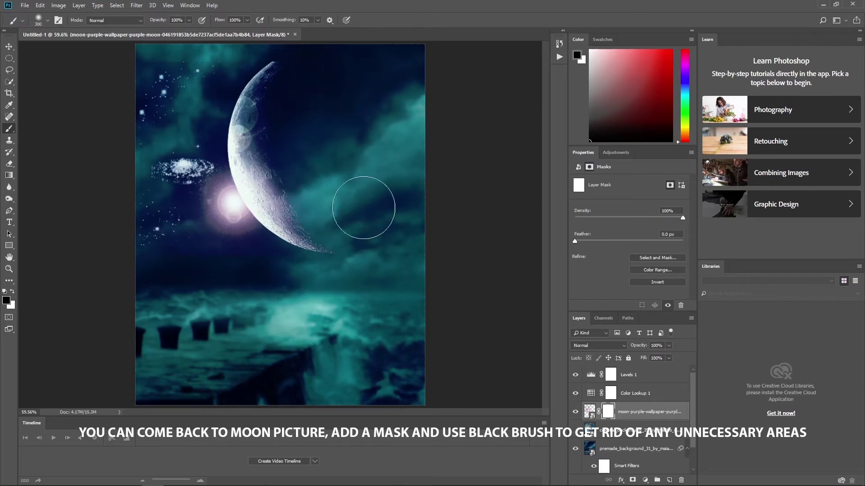
pyautogui.moveTo(214, 272)
pyautogui.mouseDown()
pyautogui.moveTo(223, 44)
pyautogui.moveTo(139, 42)
pyautogui.moveTo(227, 30)
pyautogui.mouseUp()
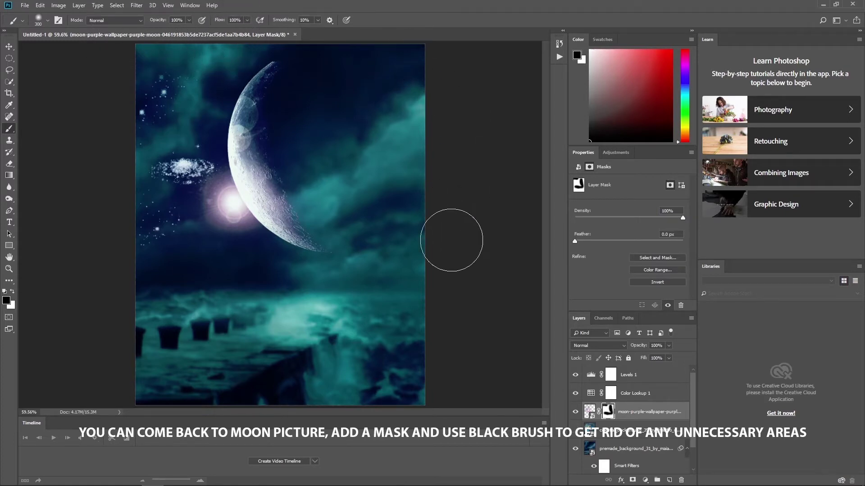
pyautogui.click(575, 432)
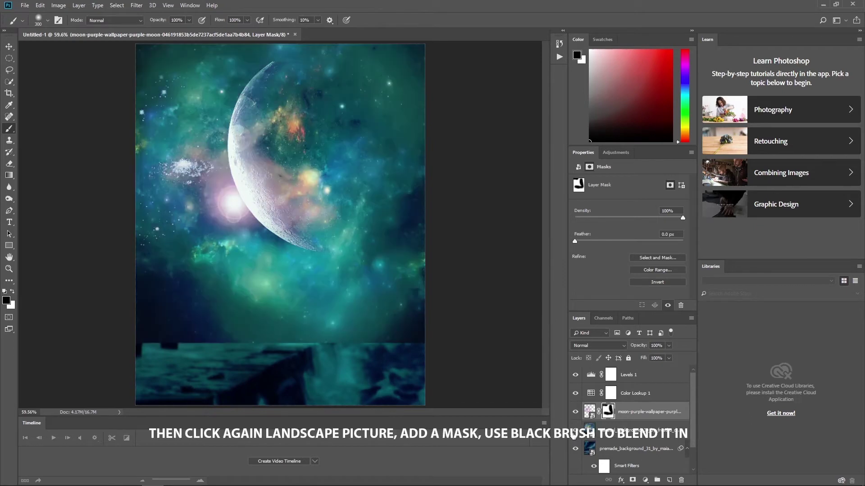
# Set the celestial sky layer's blend mode to Luminosity.
pyautogui.click(615, 432)
pyautogui.click(602, 334)
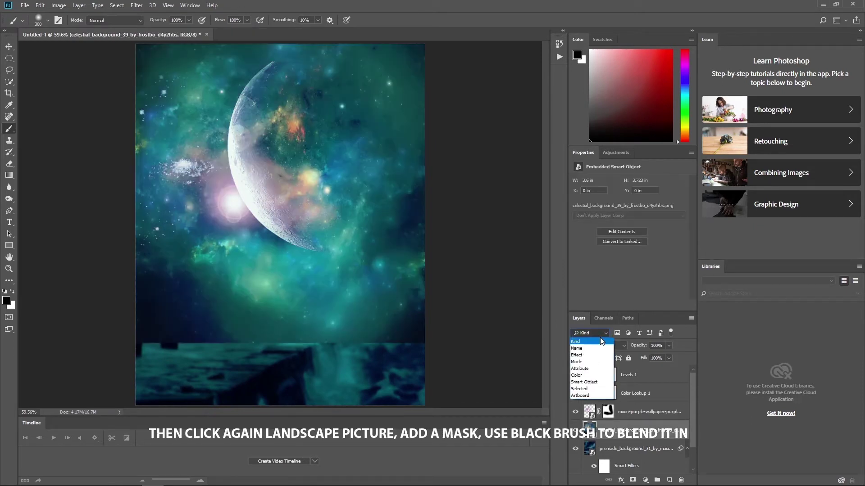
pyautogui.click(644, 342)
pyautogui.click(594, 344)
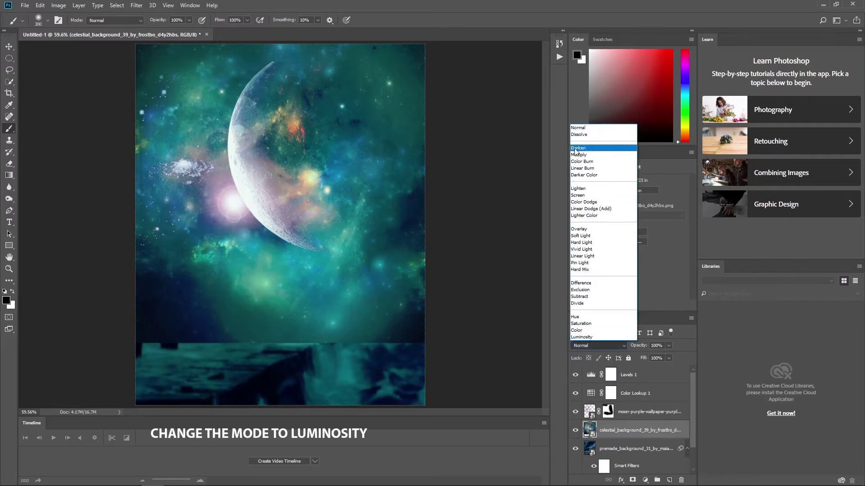
pyautogui.click(595, 338)
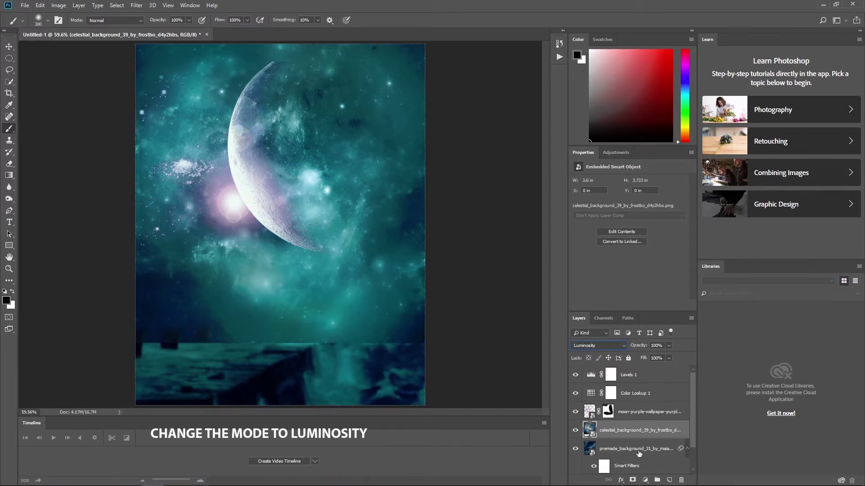
# Mask the sky's lower edge in black along the horizon, restoring the dark band in white.
pyautogui.click(632, 480)
pyautogui.moveTo(434, 363)
pyautogui.mouseDown()
pyautogui.moveTo(95, 357)
pyautogui.moveTo(145, 344)
pyautogui.moveTo(383, 338)
pyautogui.moveTo(442, 318)
pyautogui.moveTo(366, 309)
pyautogui.moveTo(226, 315)
pyautogui.moveTo(235, 344)
pyautogui.moveTo(201, 347)
pyautogui.moveTo(289, 289)
pyautogui.moveTo(450, 305)
pyautogui.moveTo(250, 305)
pyautogui.moveTo(43, 337)
pyautogui.mouseUp()
pyautogui.moveTo(216, 318)
pyautogui.mouseDown()
pyautogui.moveTo(222, 286)
pyautogui.moveTo(390, 299)
pyautogui.mouseUp()
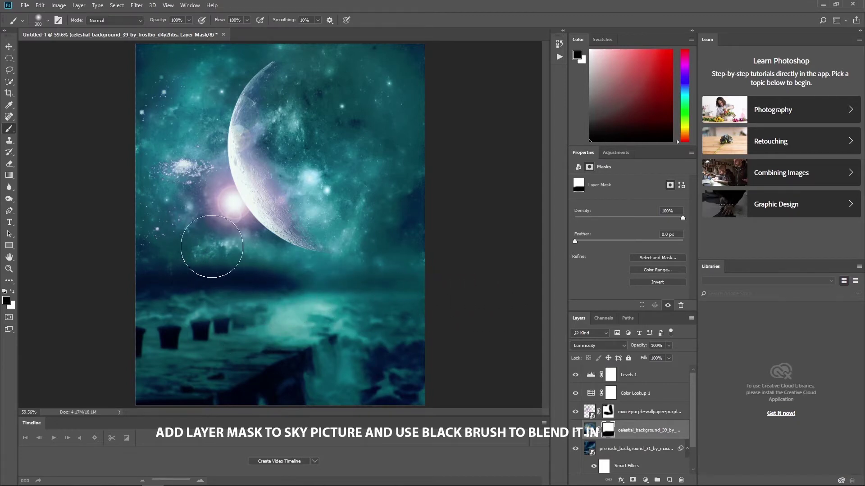
pyautogui.press('x')
pyautogui.moveTo(180, 265); pyautogui.dragTo(440, 260)
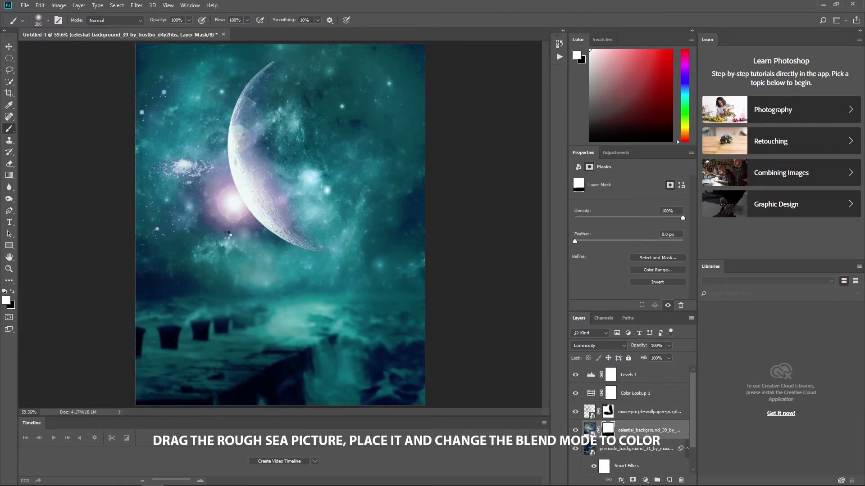
# Place the rough sea image and align it with the top edge of the canvas.
pyautogui.moveTo(229, 235); pyautogui.dragTo(274, 236)
pyautogui.moveTo(397, 237)
pyautogui.mouseDown()
pyautogui.moveTo(402, 161)
pyautogui.moveTo(409, 319)
pyautogui.moveTo(411, 177)
pyautogui.moveTo(402, 143)
pyautogui.moveTo(402, 161)
pyautogui.mouseUp()
pyautogui.press('Return')
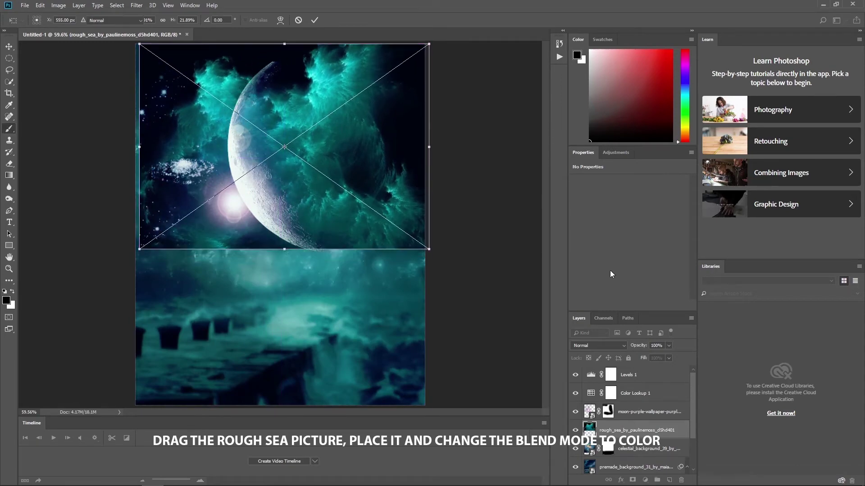
pyautogui.click(595, 345)
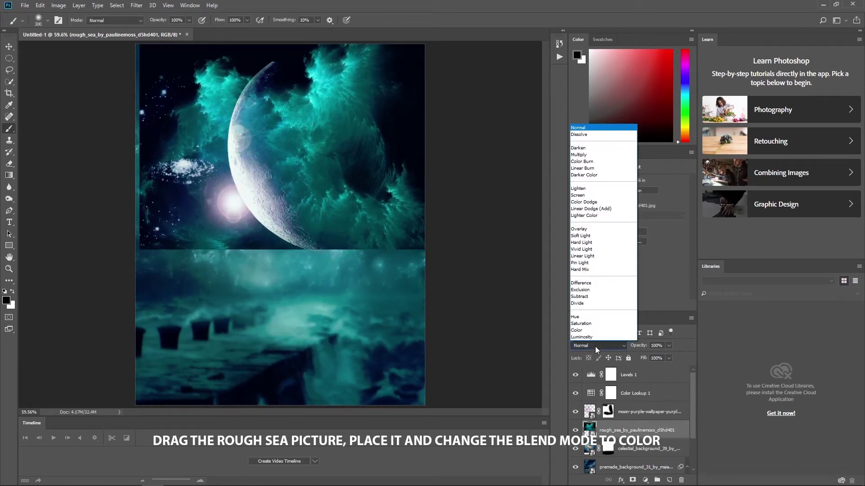
pyautogui.click(595, 347)
pyautogui.hotkey('ctrl', 't')
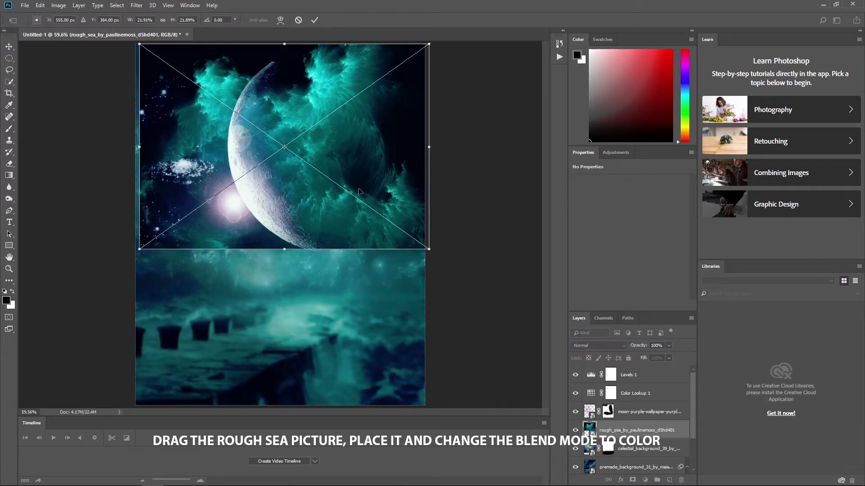
pyautogui.moveTo(359, 191); pyautogui.dragTo(355, 191)
pyautogui.press('Return')
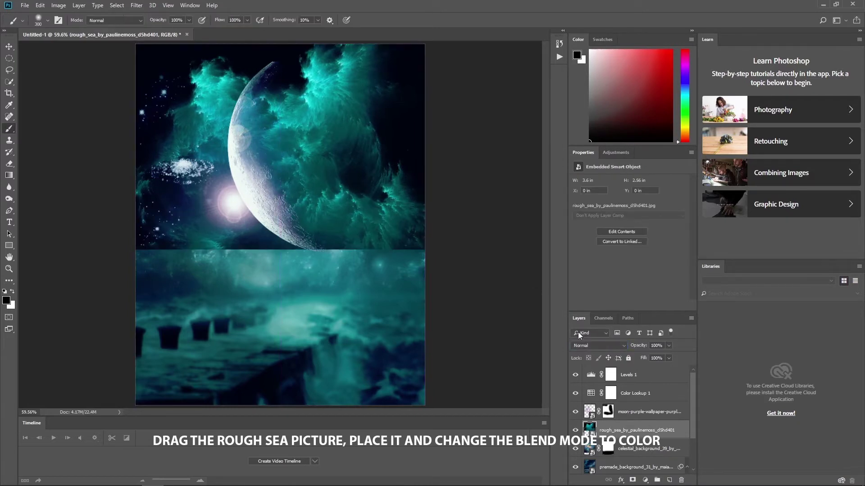
# Blend the rough sea layer in Color mode at about 51% opacity.
pyautogui.click(588, 345)
pyautogui.click(585, 334)
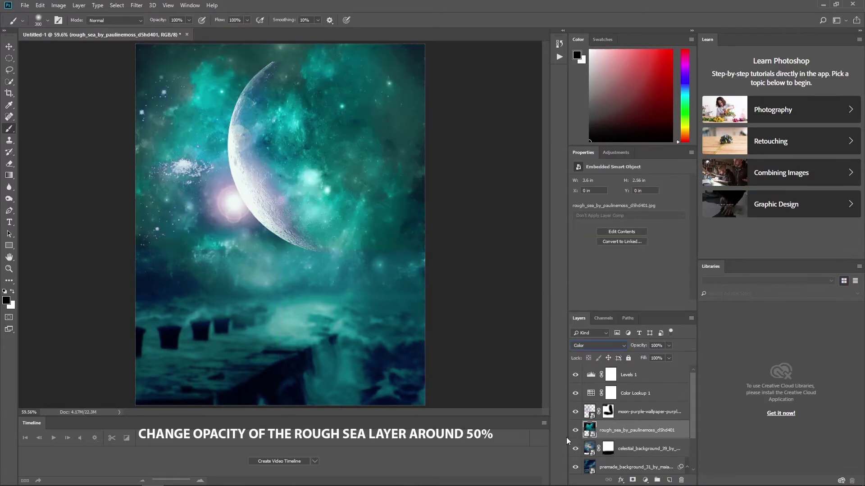
pyautogui.click(668, 346)
pyautogui.moveTo(670, 355)
pyautogui.mouseDown()
pyautogui.moveTo(628, 358)
pyautogui.moveTo(663, 360)
pyautogui.moveTo(647, 358)
pyautogui.mouseUp()
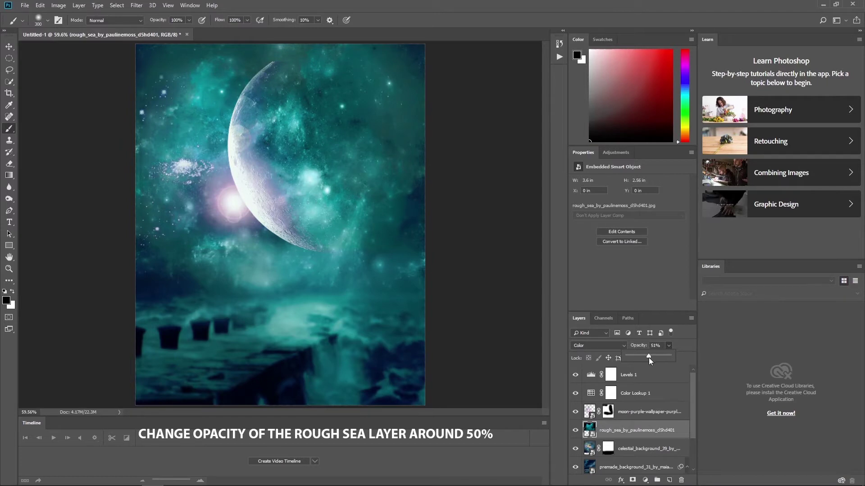
# Leave the rough sea at 51% opacity and give the moon picture a 1.5 px Gaussian Blur.
pyautogui.click(747, 364)
pyautogui.click(608, 411)
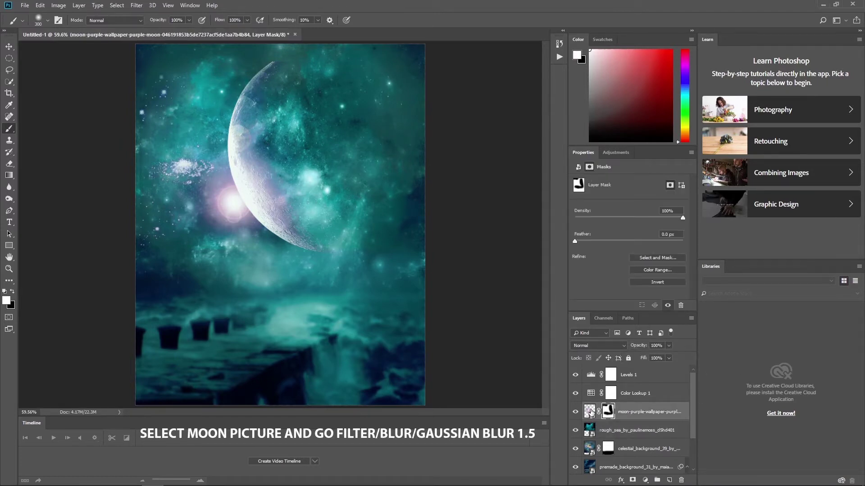
pyautogui.click(590, 412)
pyautogui.click(136, 6)
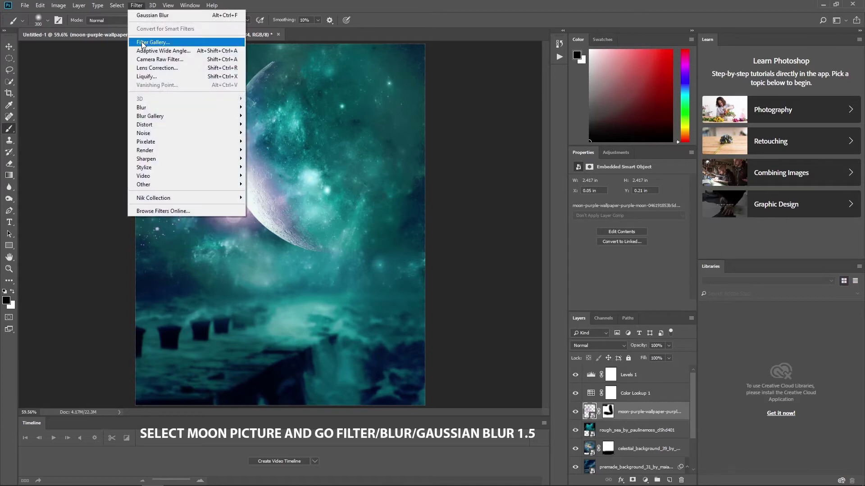
pyautogui.moveTo(183, 107)
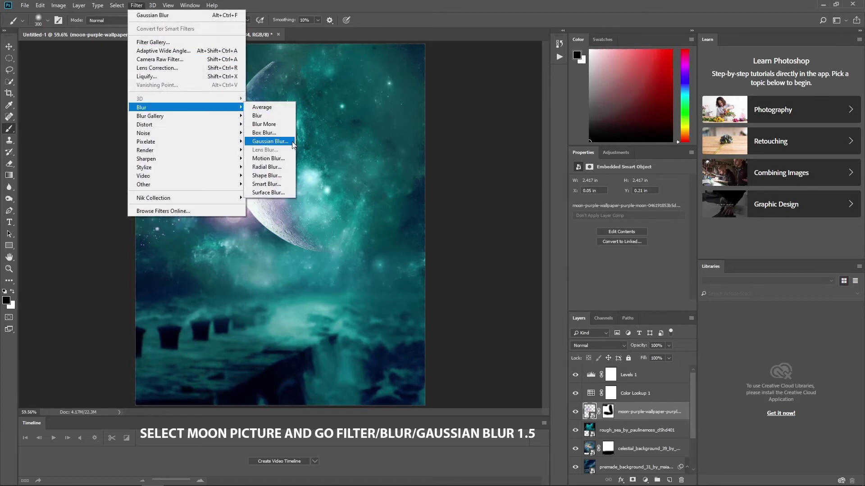
pyautogui.click(292, 141)
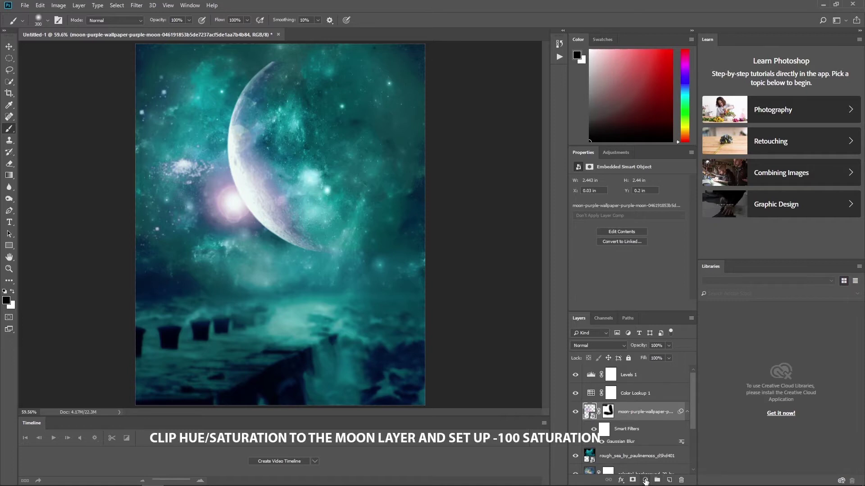
# Add a Hue/Saturation adjustment clipped to the moon with Saturation at -100.
pyautogui.click(645, 480)
pyautogui.click(676, 393)
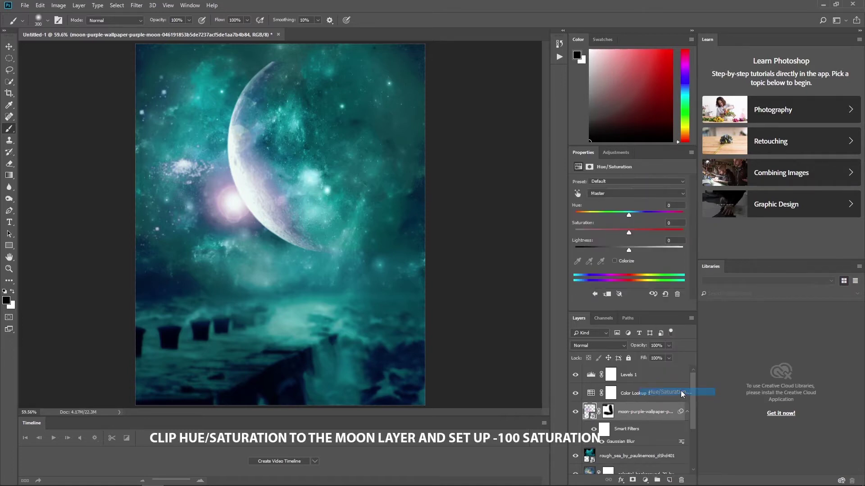
pyautogui.click(629, 305)
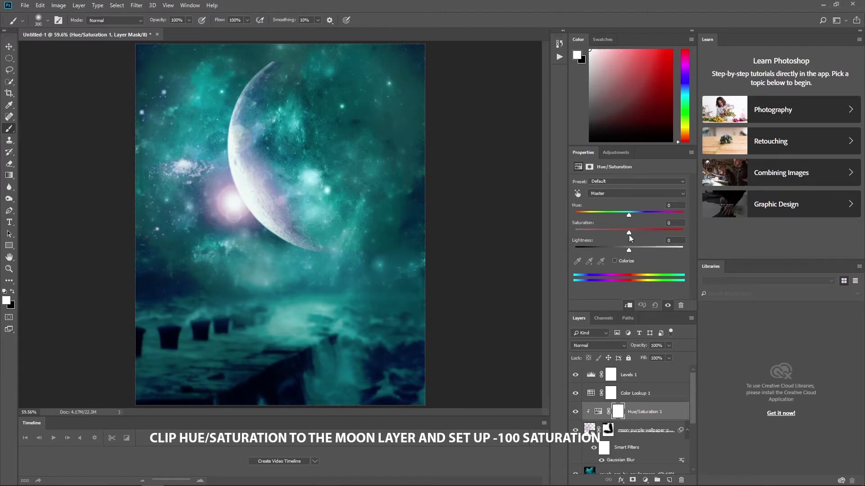
pyautogui.moveTo(629, 233); pyautogui.dragTo(568, 234)
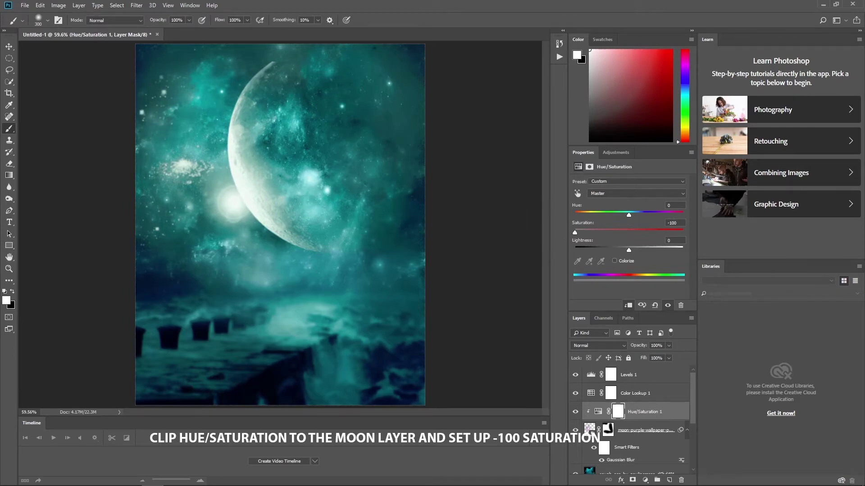
pyautogui.click(645, 480)
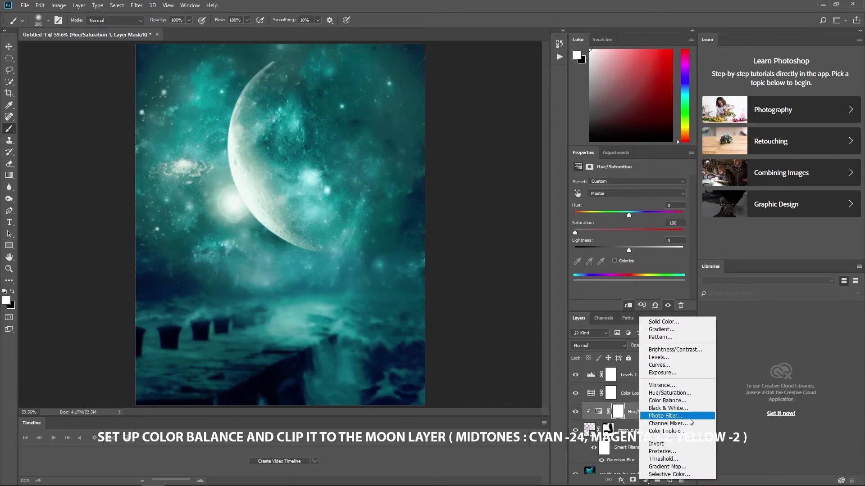
# Clip a Color Balance to the moon with midtones Cyan -24, Magenta +2, Yellow -2.
pyautogui.click(667, 401)
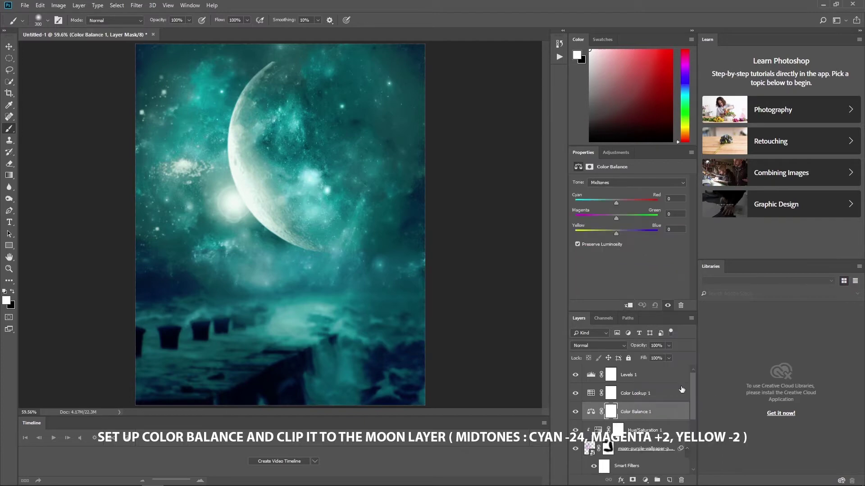
pyautogui.moveTo(616, 203)
pyautogui.mouseDown()
pyautogui.moveTo(574, 205)
pyautogui.moveTo(618, 219)
pyautogui.mouseUp()
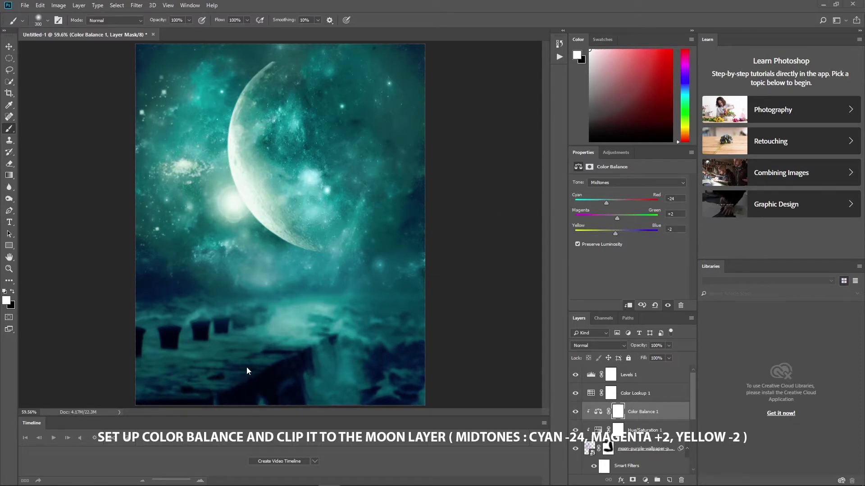
pyautogui.click(621, 480)
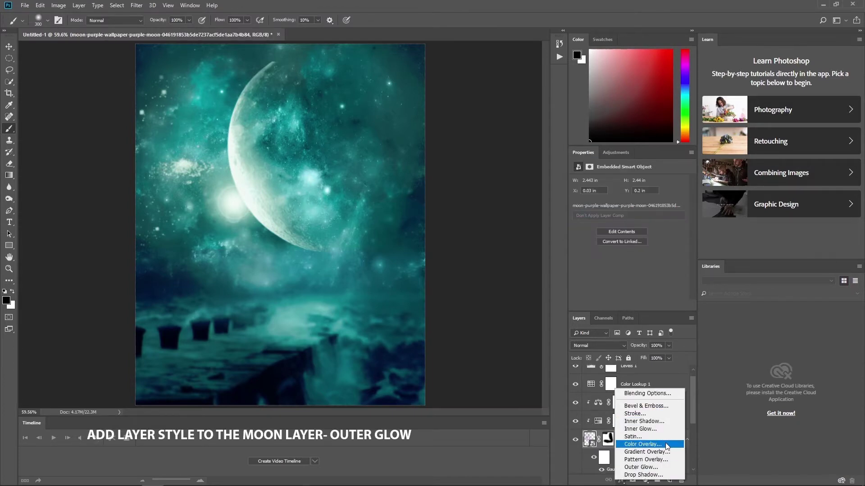
# Give the moon a Linear Dodge (Add) Outer Glow at 26% opacity, 114 px size, 65% range.
pyautogui.click(648, 467)
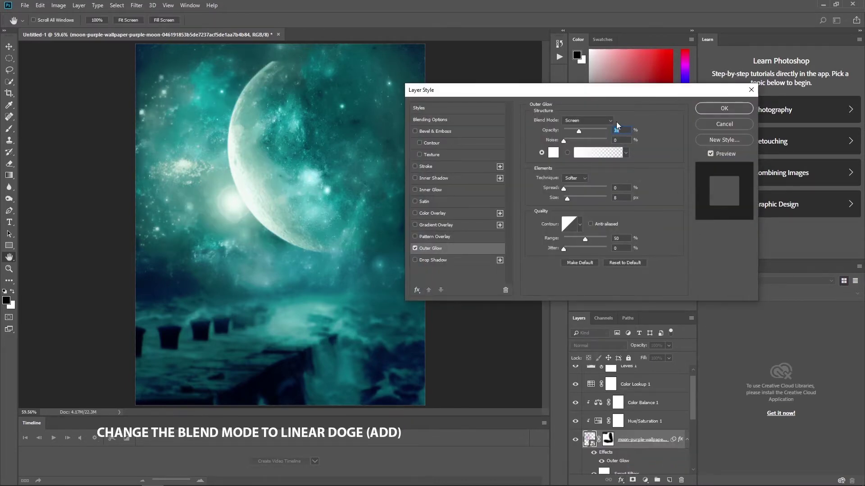
pyautogui.click(601, 120)
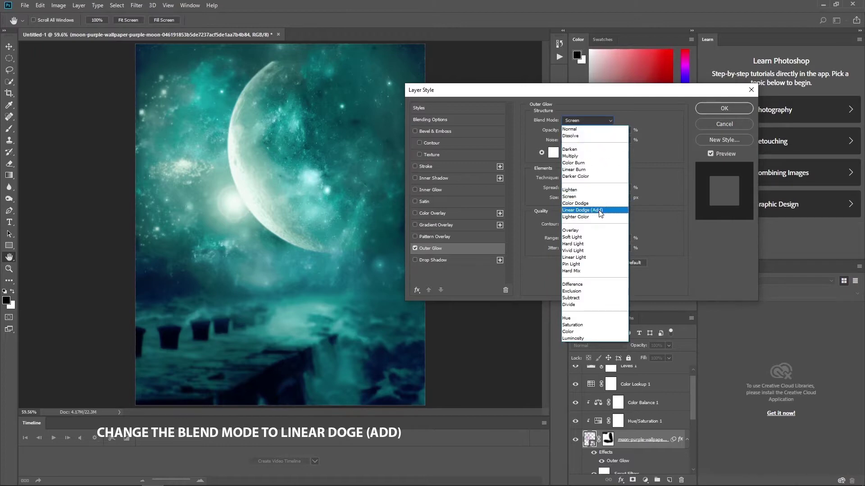
pyautogui.click(599, 210)
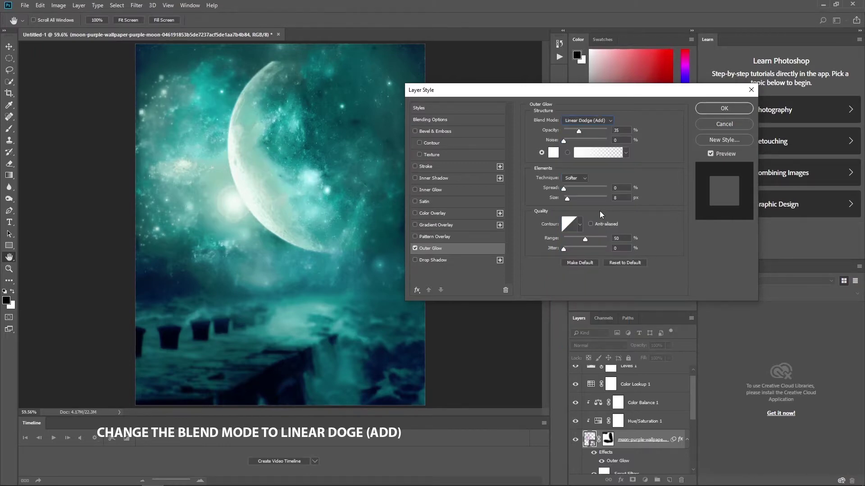
pyautogui.click(577, 130)
pyautogui.write('26')
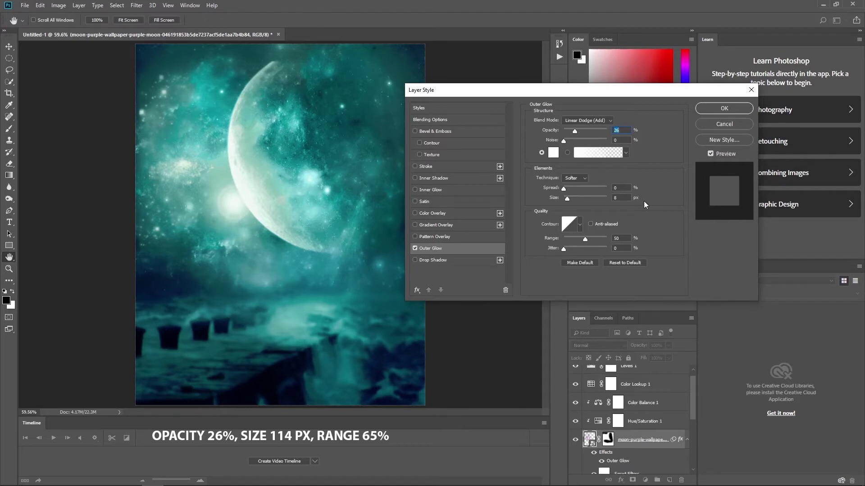
pyautogui.moveTo(564, 197); pyautogui.dragTo(577, 199)
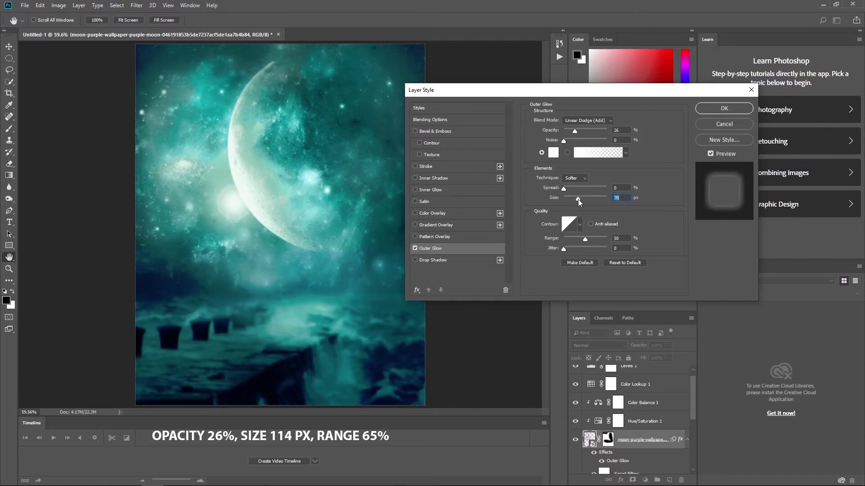
pyautogui.moveTo(579, 199)
pyautogui.mouseDown()
pyautogui.moveTo(613, 204)
pyautogui.moveTo(557, 201)
pyautogui.moveTo(574, 201)
pyautogui.mouseUp()
pyautogui.moveTo(585, 239); pyautogui.dragTo(588, 239)
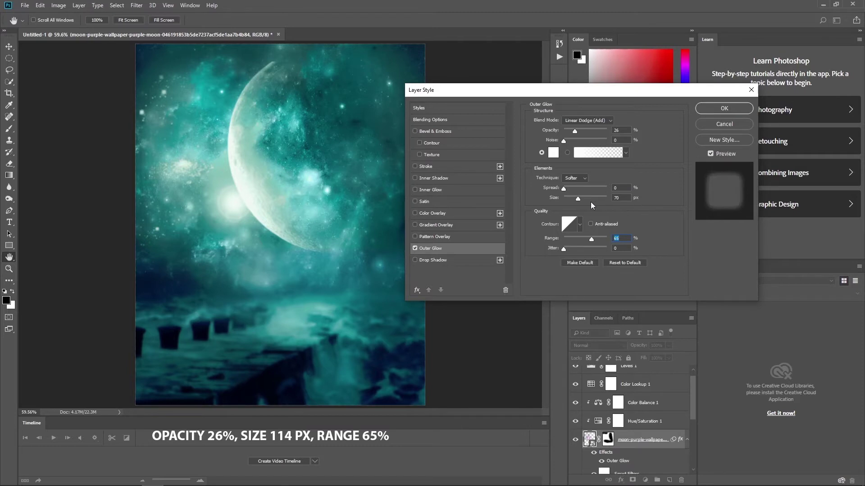
pyautogui.moveTo(578, 200); pyautogui.dragTo(586, 200)
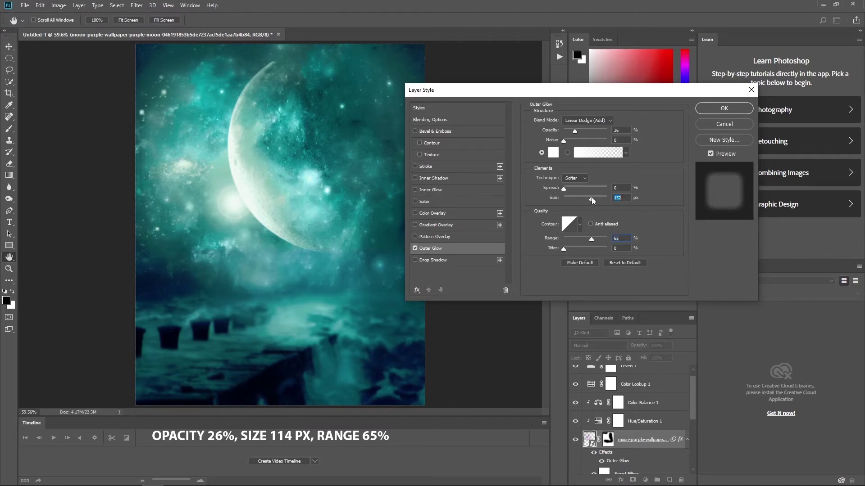
pyautogui.moveTo(591, 197); pyautogui.dragTo(576, 201)
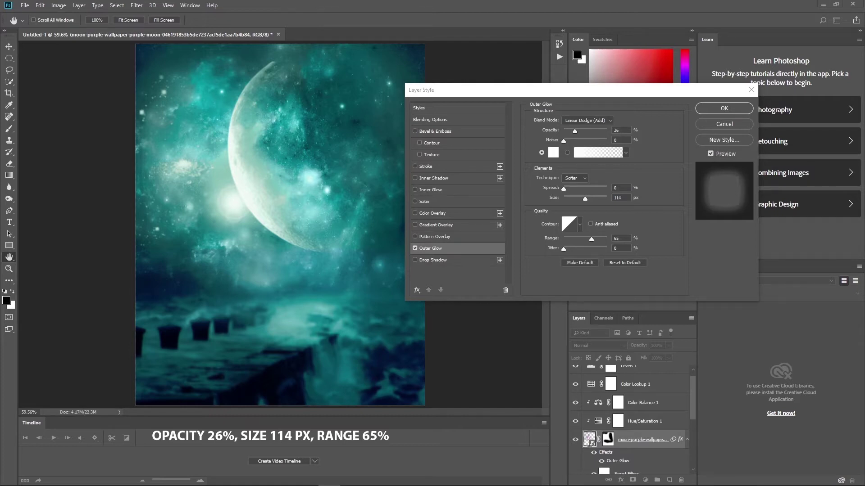
pyautogui.click(723, 110)
pyautogui.press('b')
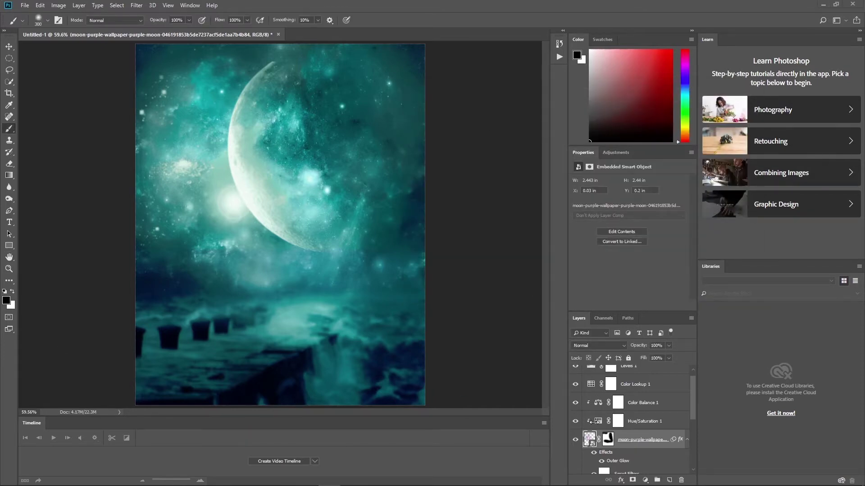
# Add a teal 0D939F fill layer above premade_background at 25% opacity, with a radial gradient mask.
pyautogui.moveTo(691, 406); pyautogui.dragTo(688, 448)
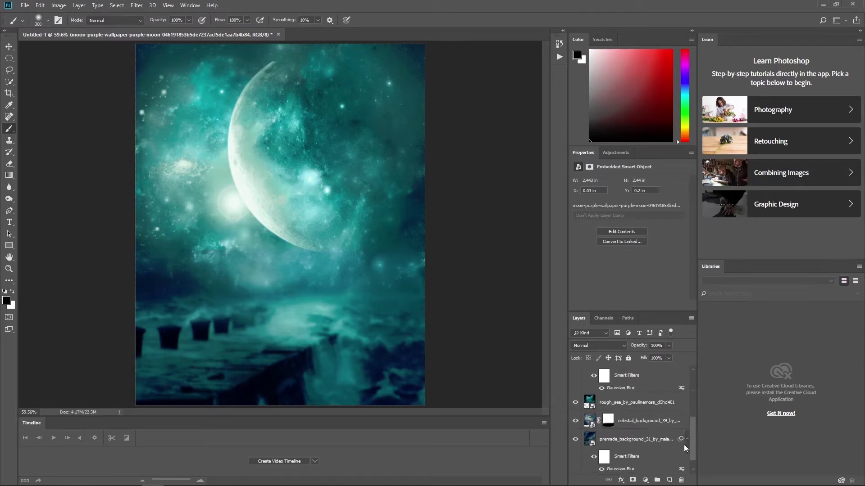
pyautogui.click(648, 422)
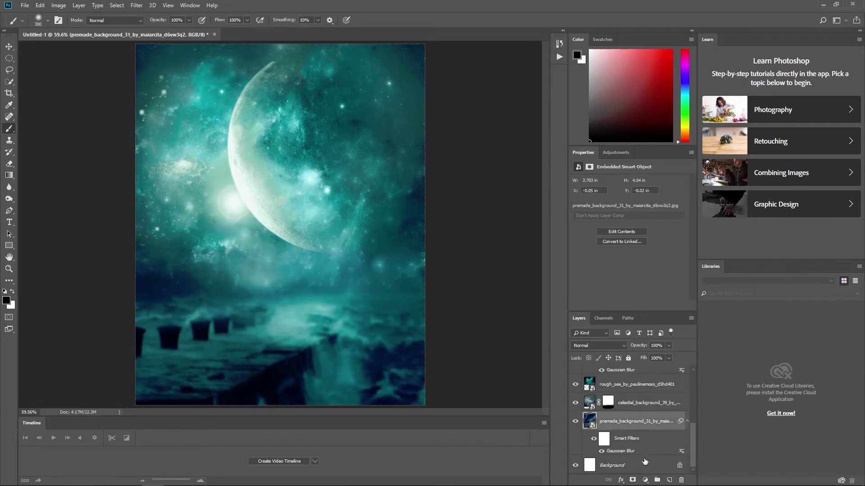
pyautogui.click(646, 481)
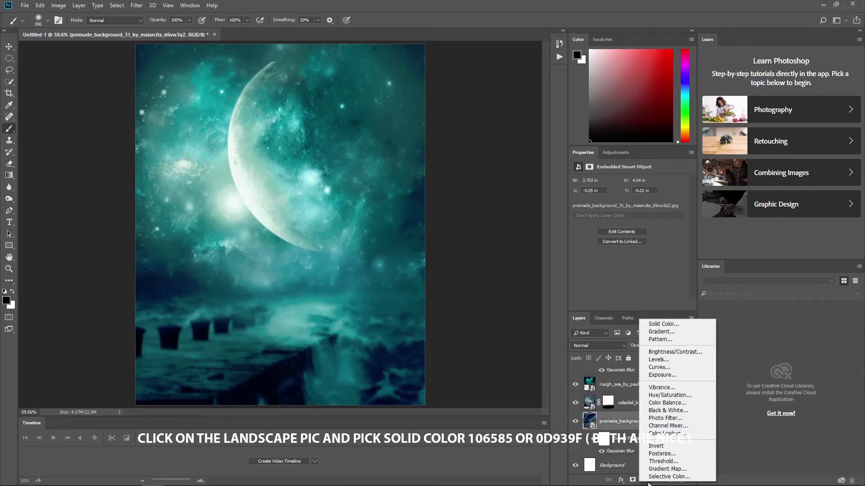
pyautogui.click(663, 325)
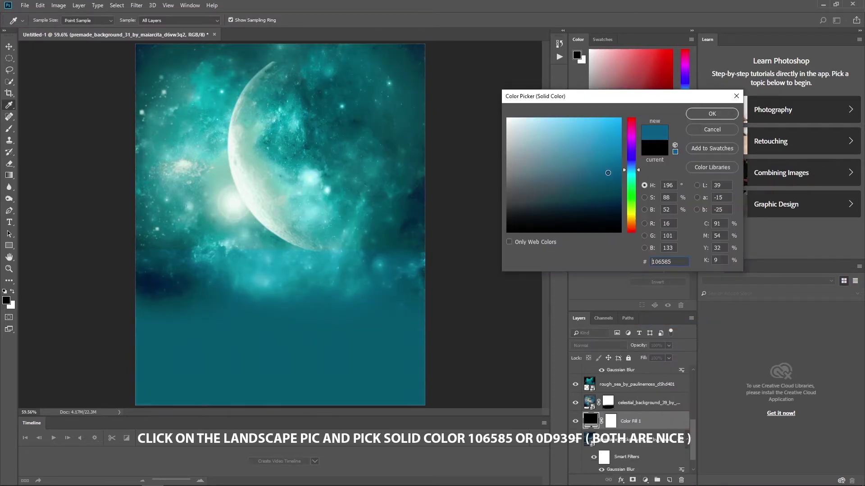
pyautogui.click(699, 113)
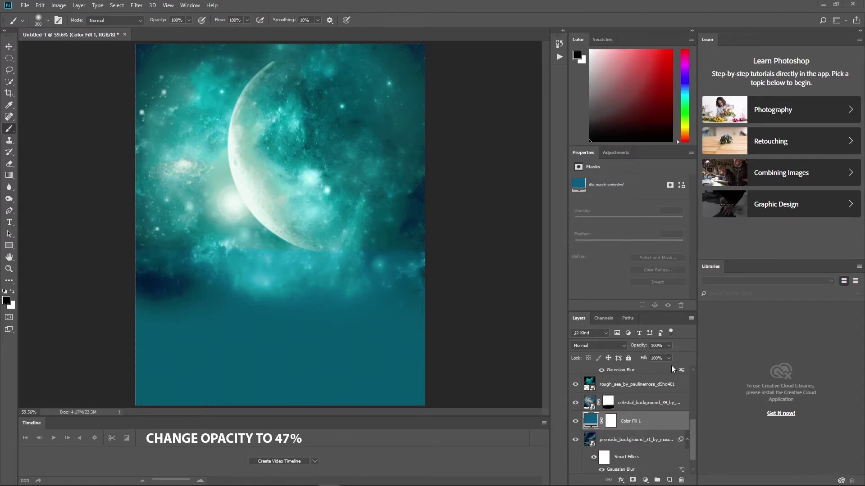
pyautogui.click(669, 345)
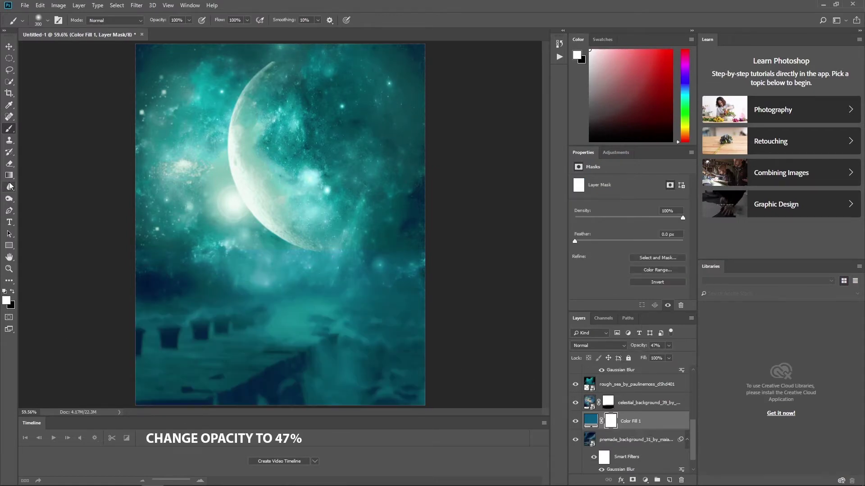
pyautogui.press('x')
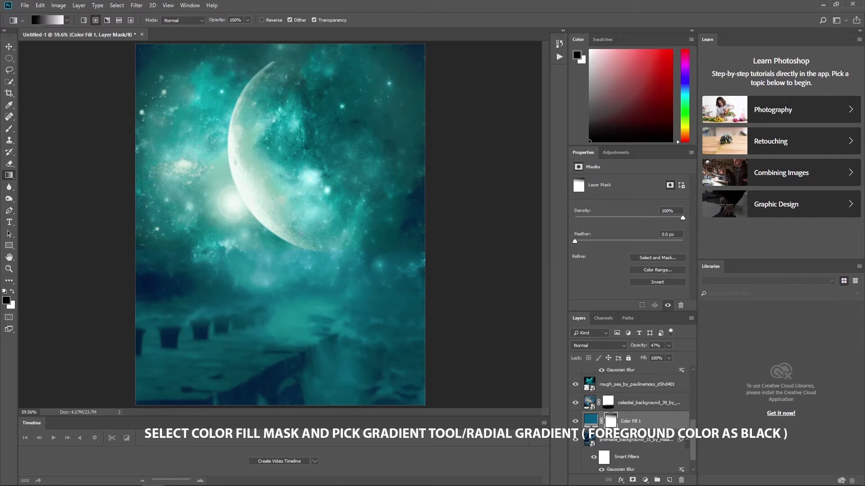
pyautogui.moveTo(285, 220); pyautogui.dragTo(285, 47)
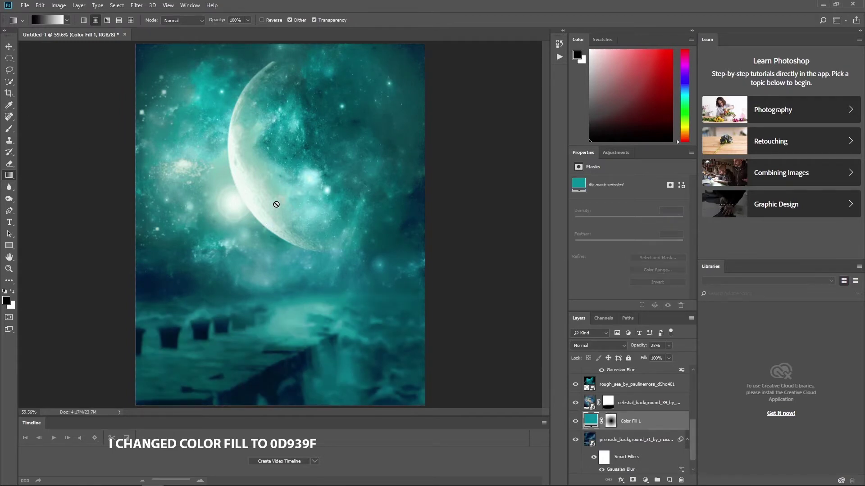
# Sample a pale teal colour from the moon as the foreground colour.
pyautogui.click(9, 105)
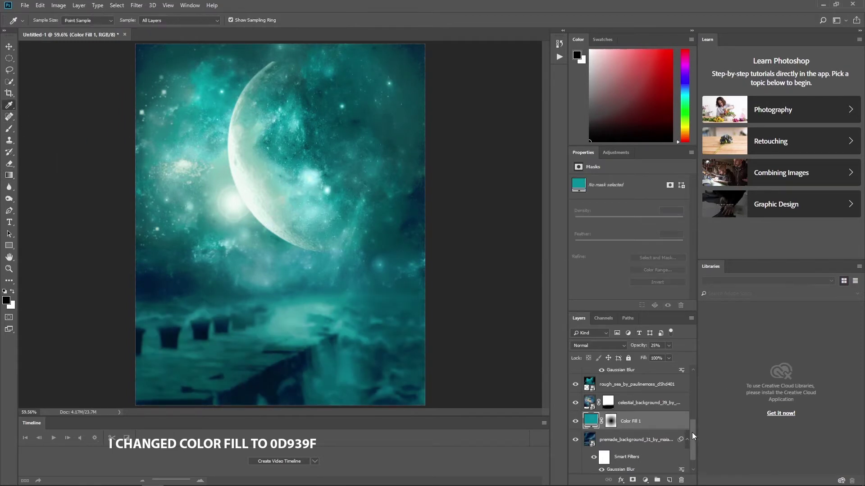
pyautogui.moveTo(692, 431); pyautogui.dragTo(693, 385)
pyautogui.click(590, 448)
pyautogui.click(261, 197)
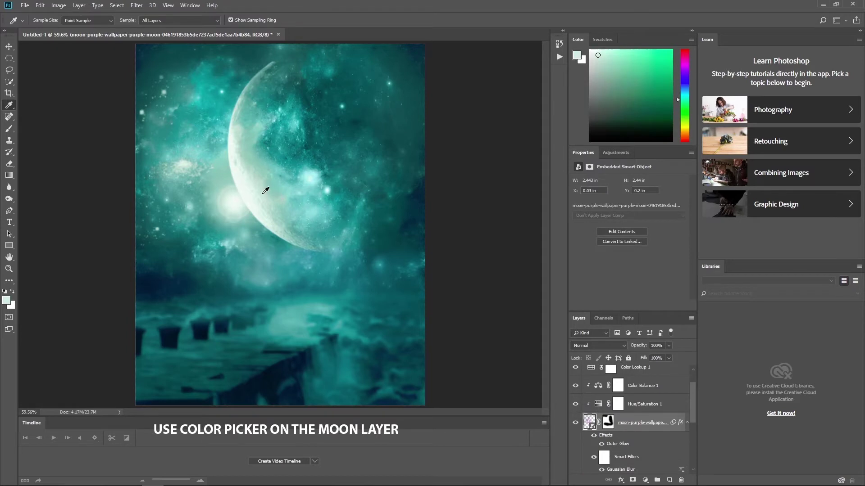
# Paint a soft light teal dab on a new layer above Color Balance 1.
pyautogui.press('b')
pyautogui.click(6, 300)
pyautogui.click(717, 112)
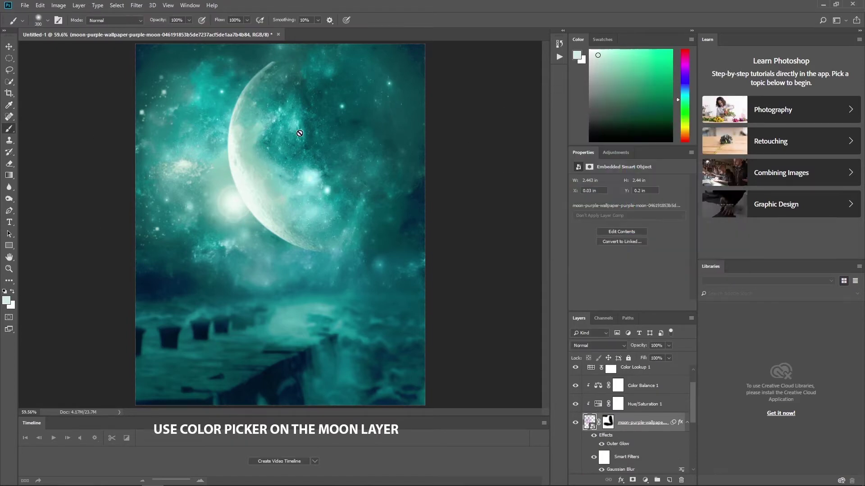
pyautogui.scroll(2, 631, 405)
pyautogui.click(617, 411)
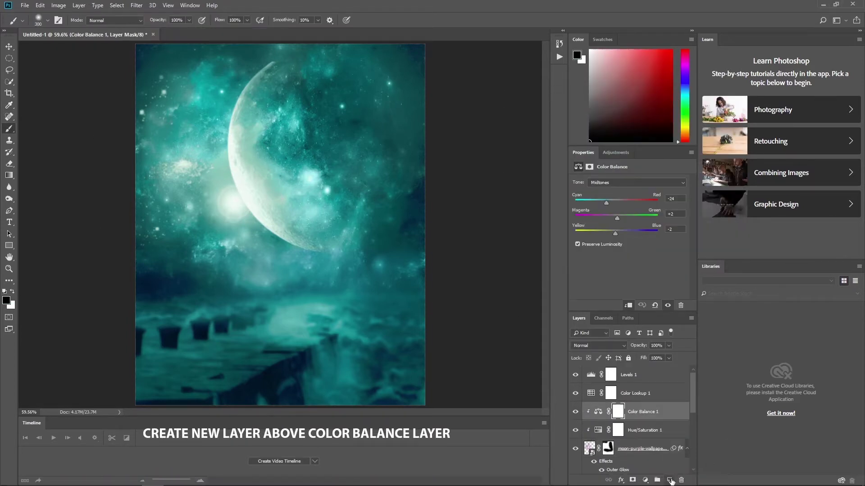
pyautogui.click(671, 481)
pyautogui.click(289, 171)
# Transform the dab into a thin diagonal streak across the moon at 70% opacity.
pyautogui.hotkey('ctrl', 't')
pyautogui.moveTo(353, 174); pyautogui.dragTo(239, 174)
pyautogui.moveTo(230, 237)
pyautogui.mouseDown()
pyautogui.moveTo(230, 371)
pyautogui.moveTo(315, 342)
pyautogui.mouseUp()
pyautogui.moveTo(263, 156)
pyautogui.mouseDown()
pyautogui.moveTo(296, 218)
pyautogui.moveTo(311, 202)
pyautogui.mouseUp()
pyautogui.moveTo(203, 59); pyautogui.dragTo(180, 27)
pyautogui.moveTo(330, 197)
pyautogui.mouseDown()
pyautogui.moveTo(356, 241)
pyautogui.moveTo(354, 220)
pyautogui.moveTo(316, 250)
pyautogui.mouseUp()
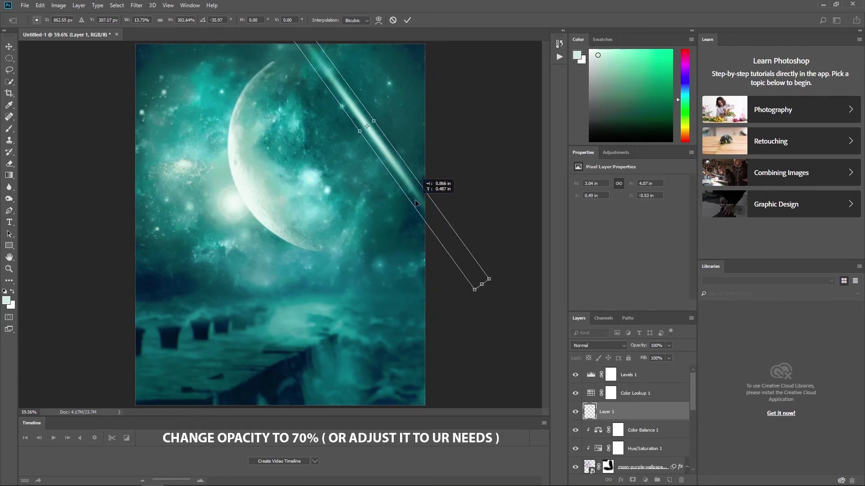
pyautogui.press('Return')
pyautogui.press('b')
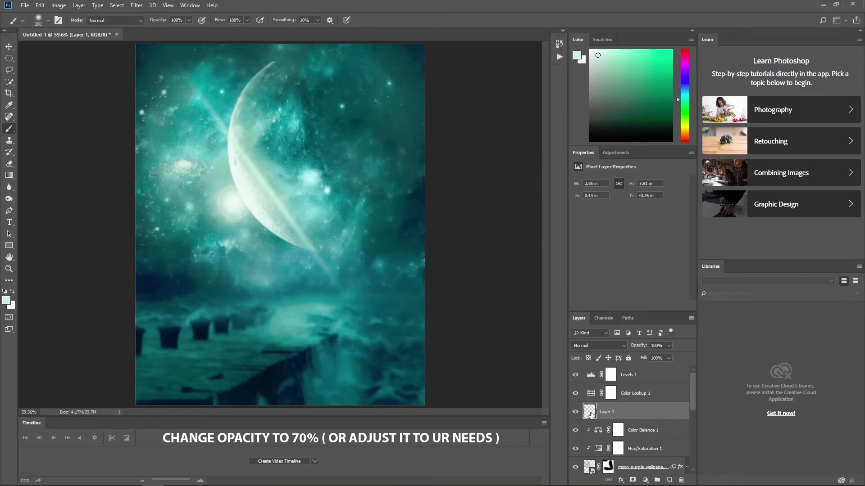
pyautogui.moveTo(670, 347); pyautogui.dragTo(653, 358)
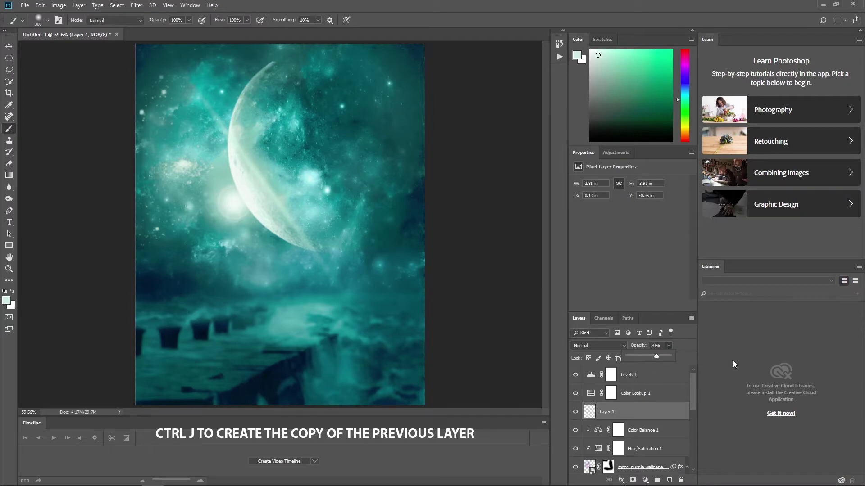
# Duplicate the streak, rescaling and rotating the copy to a gentler angle.
pyautogui.hotkey('ctrl', 'j')
pyautogui.hotkey('ctrl', 't')
pyautogui.moveTo(375, 180); pyautogui.dragTo(469, 180)
pyautogui.moveTo(261, 337); pyautogui.dragTo(261, 381)
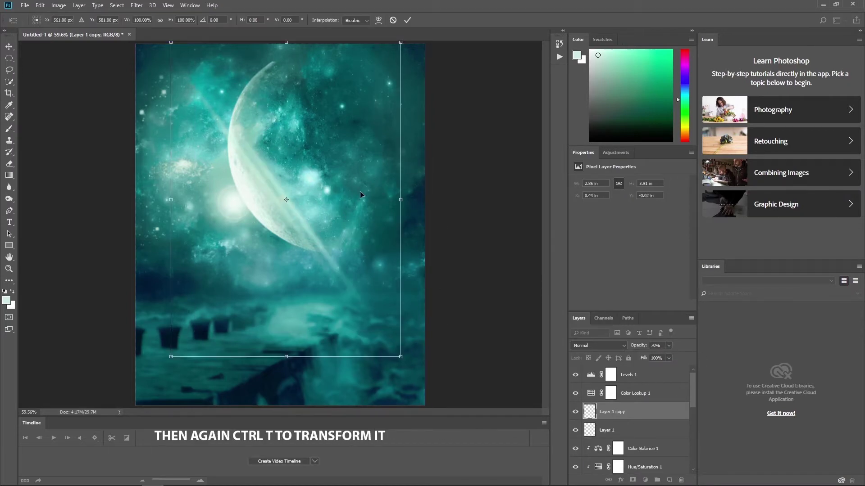
pyautogui.moveTo(360, 191); pyautogui.dragTo(379, 184)
pyautogui.moveTo(517, 177); pyautogui.dragTo(482, 280)
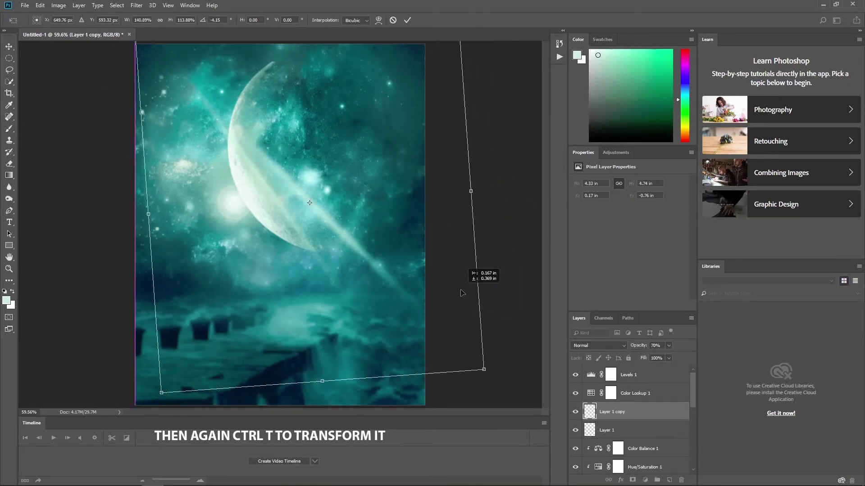
pyautogui.moveTo(534, 245)
pyautogui.mouseDown()
pyautogui.moveTo(374, 309)
pyautogui.moveTo(367, 356)
pyautogui.mouseUp()
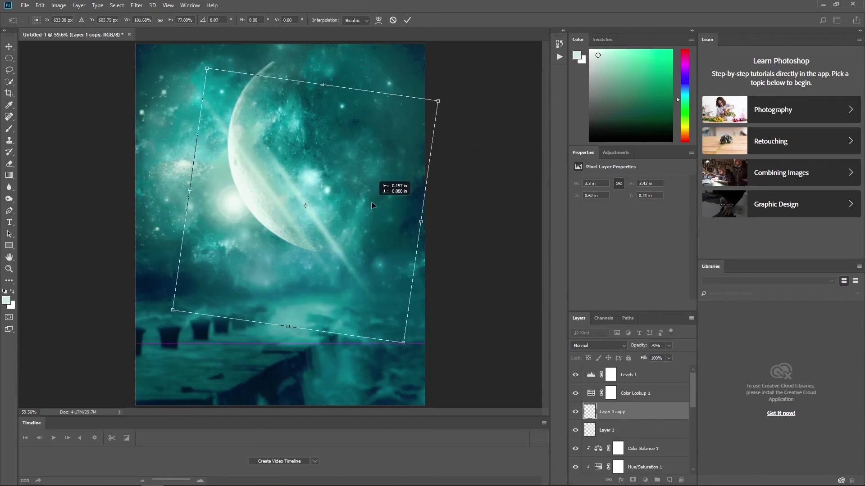
pyautogui.moveTo(371, 202); pyautogui.dragTo(391, 198)
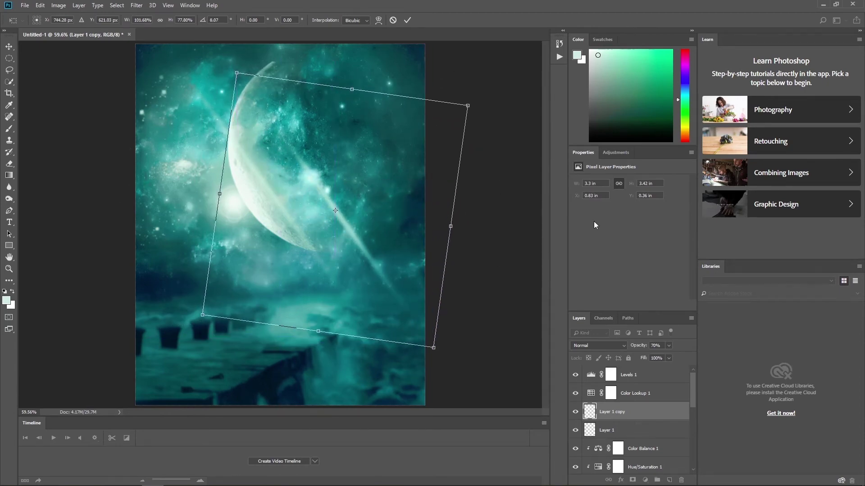
pyautogui.press('Return')
# Duplicate the streak again and move the third copy up and left.
pyautogui.hotkey('ctrl', 'j')
pyautogui.hotkey('ctrl', 't')
pyautogui.moveTo(390, 177); pyautogui.dragTo(366, 86)
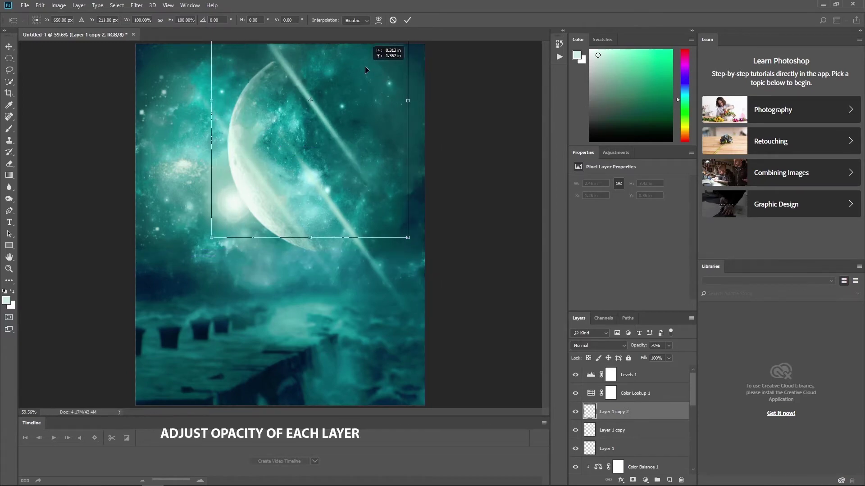
pyautogui.moveTo(366, 86); pyautogui.dragTo(370, 77)
pyautogui.press('Return')
pyautogui.press('b')
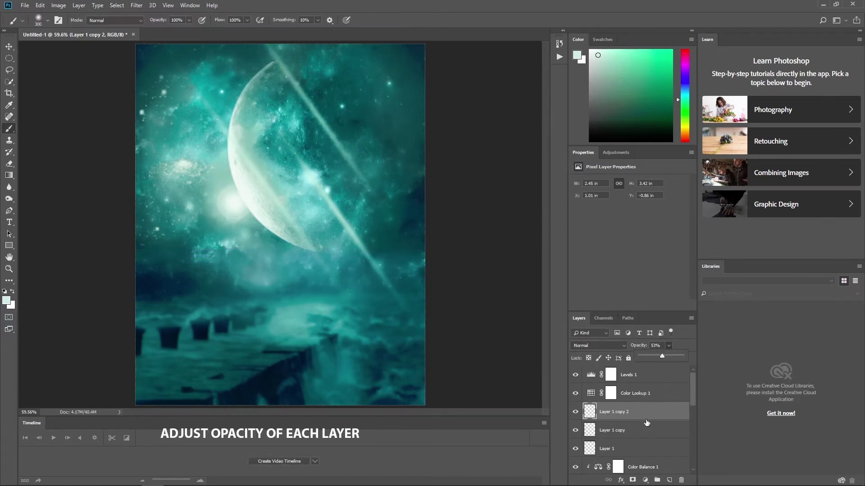
# Adjust a lower streak's opacity and nudge the Layer 1 copy streak up and left.
pyautogui.hotkey('alt', '[')
pyautogui.hotkey('alt', '[')
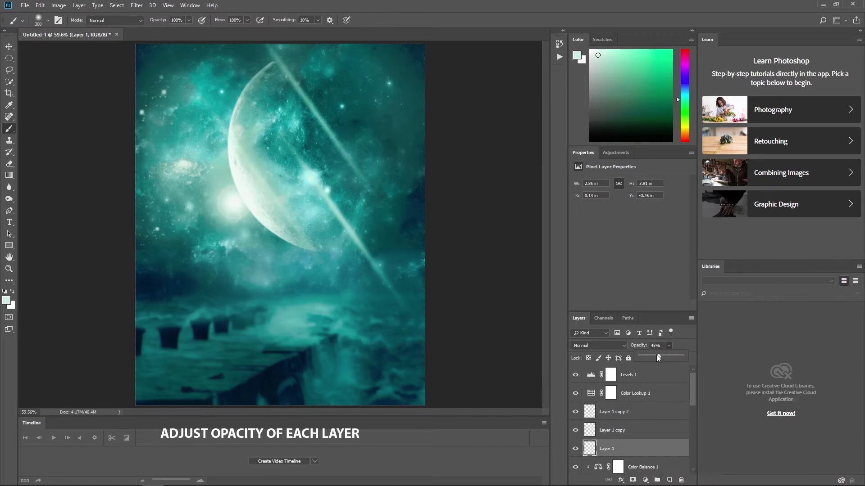
pyautogui.moveTo(657, 357); pyautogui.dragTo(660, 356)
pyautogui.hotkey('alt', ']')
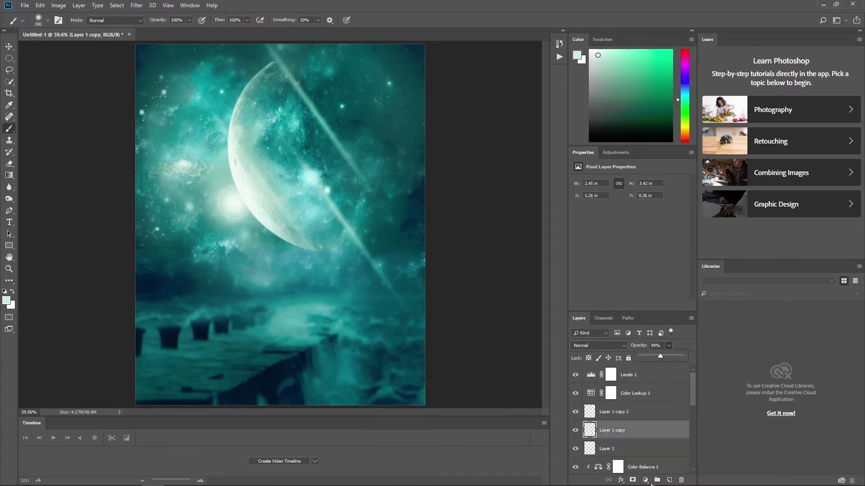
pyautogui.hotkey('ctrl', 't')
pyautogui.moveTo(382, 225); pyautogui.dragTo(377, 217)
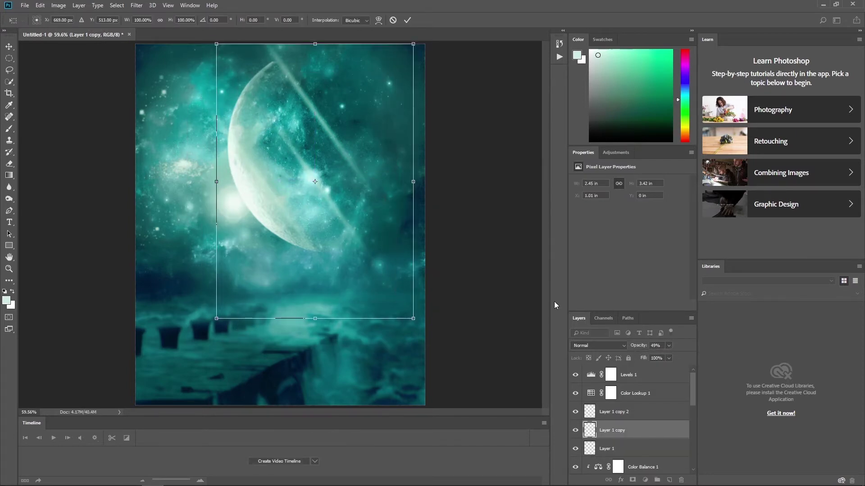
pyautogui.press('Return')
pyautogui.press('b')
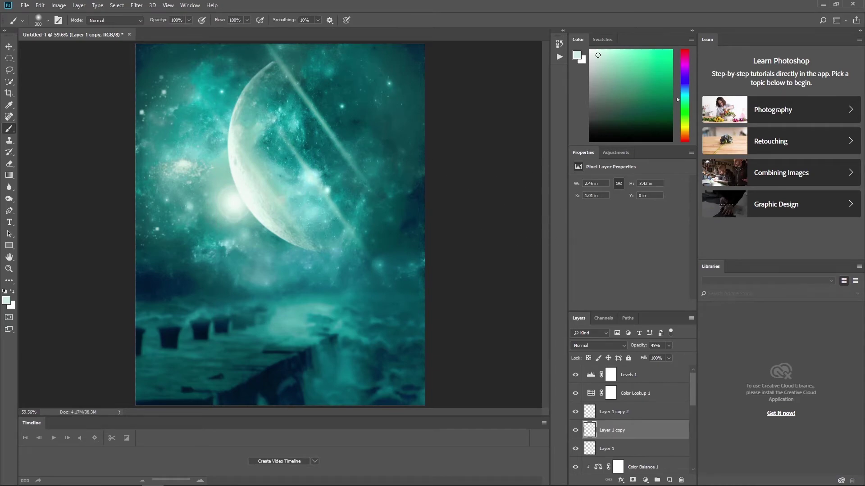
pyautogui.hotkey('alt', '[')
# Add a bright orange Color Overlay in Color Dodge mode to Layer 1.
pyautogui.click(645, 480)
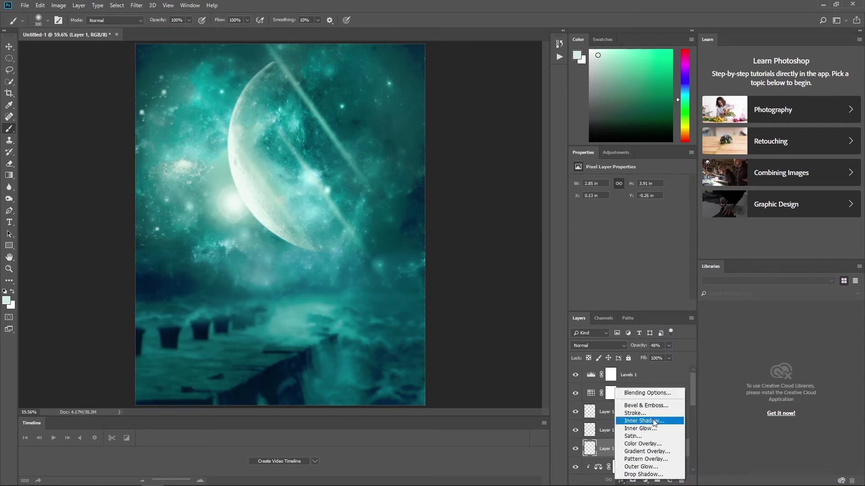
pyautogui.click(643, 444)
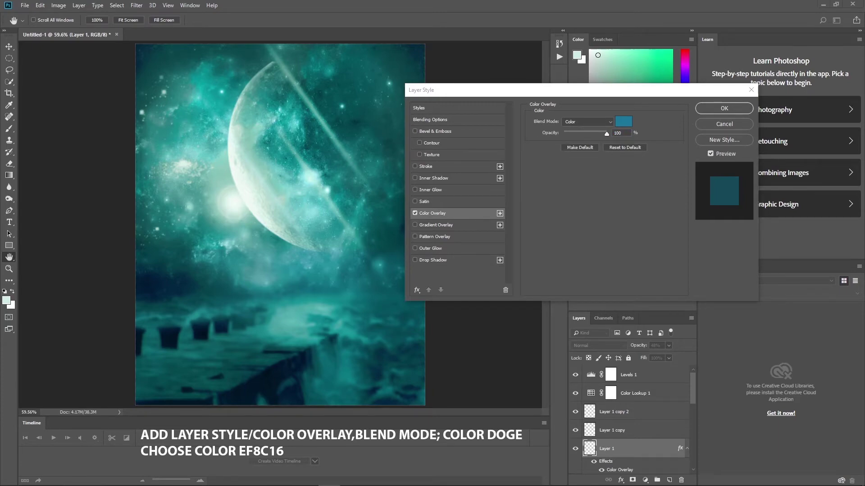
pyautogui.click(588, 122)
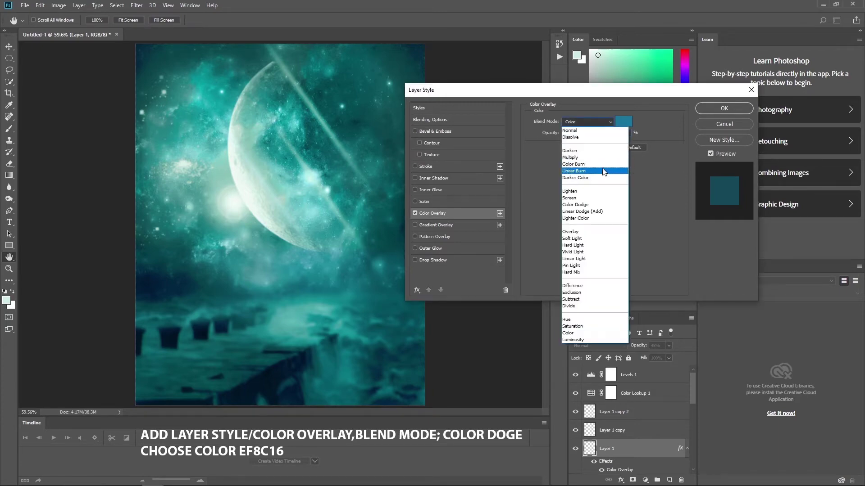
pyautogui.click(596, 208)
pyautogui.click(621, 123)
pyautogui.moveTo(633, 217); pyautogui.dragTo(633, 222)
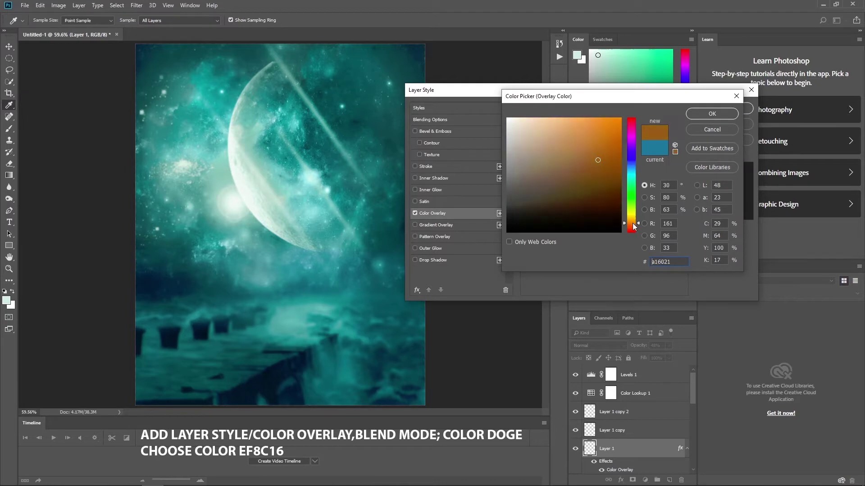
pyautogui.moveTo(601, 159); pyautogui.dragTo(611, 124)
pyautogui.click(712, 113)
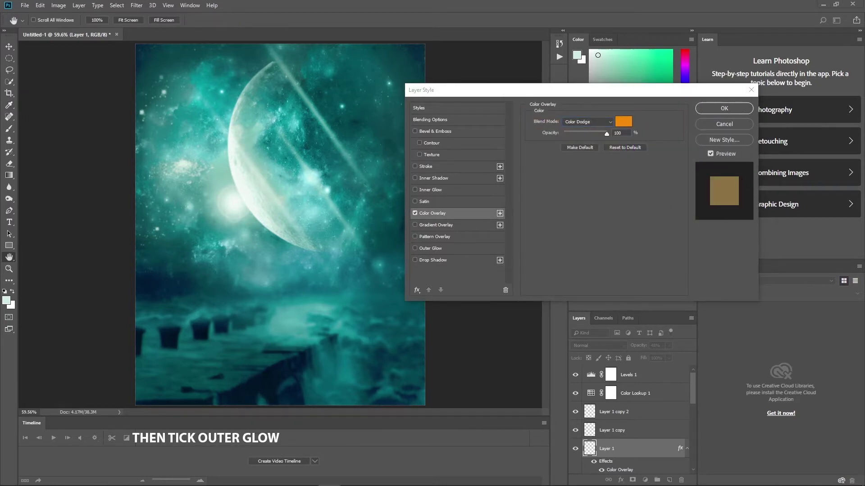
# Add an orange Outer Glow at 30% opacity, 35 px size and 48% range.
pyautogui.click(416, 248)
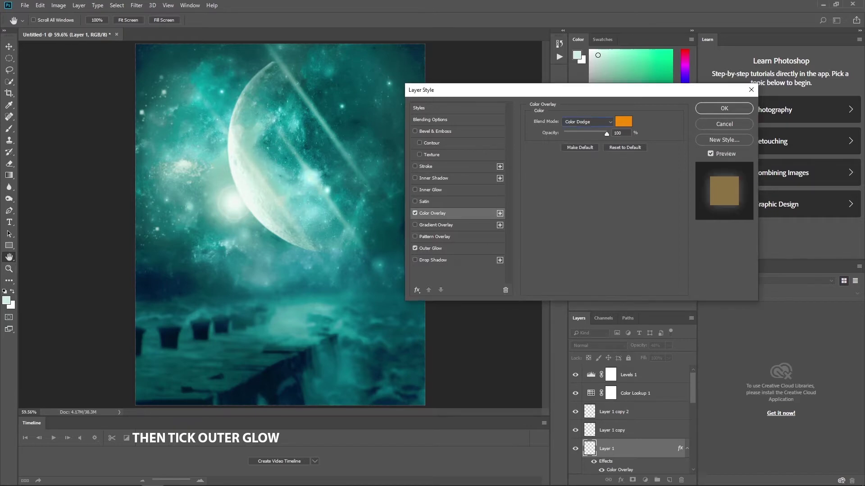
pyautogui.click(430, 248)
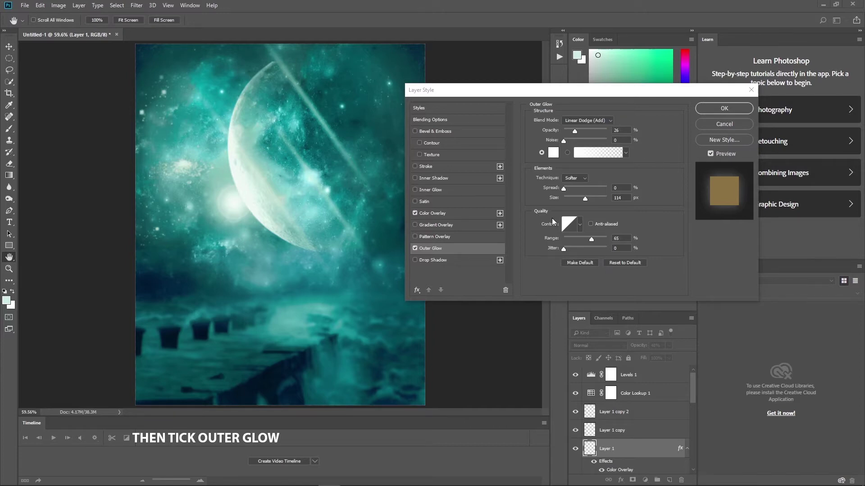
pyautogui.click(553, 152)
pyautogui.moveTo(631, 232); pyautogui.dragTo(631, 221)
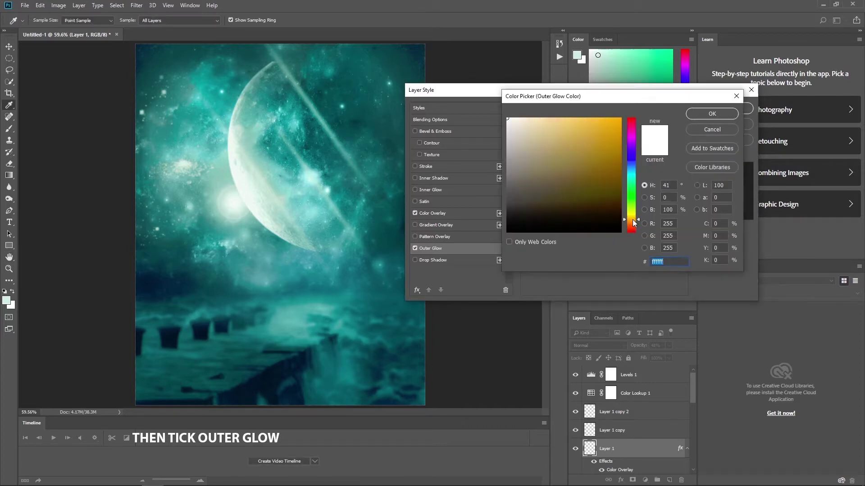
pyautogui.press('Return')
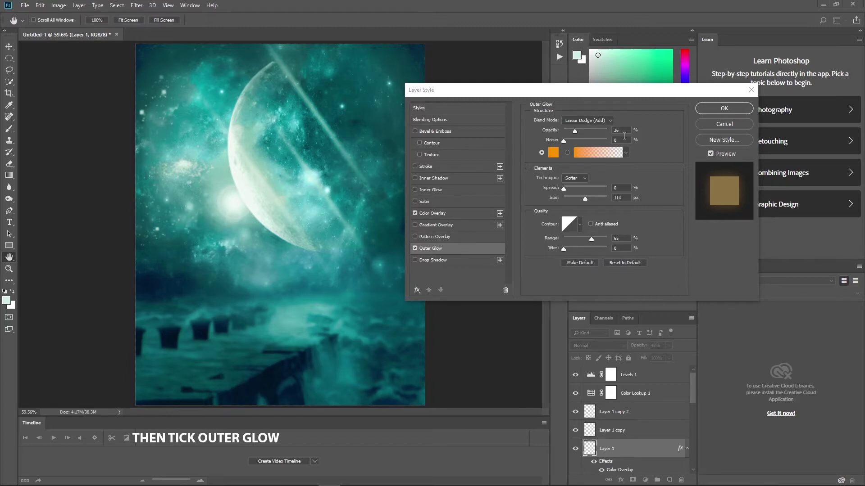
pyautogui.click(579, 130)
pyautogui.moveTo(574, 129); pyautogui.dragTo(576, 130)
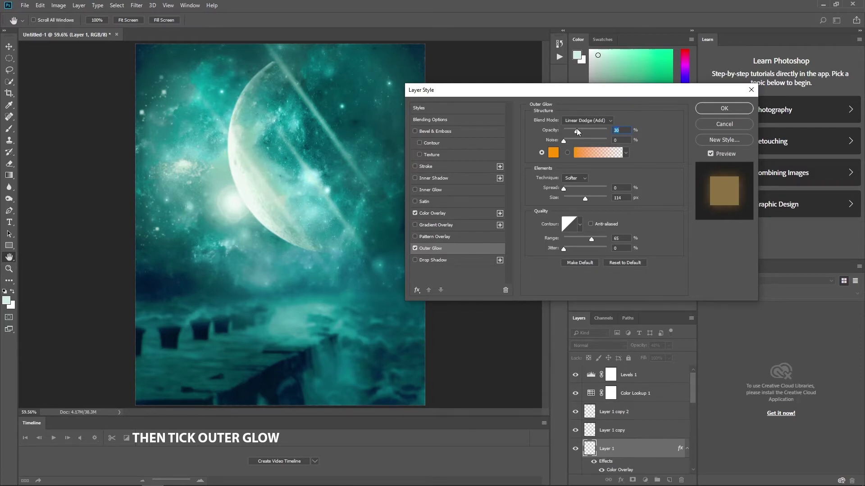
pyautogui.click(569, 198)
pyautogui.moveTo(572, 199); pyautogui.dragTo(573, 199)
pyautogui.moveTo(591, 239); pyautogui.dragTo(584, 242)
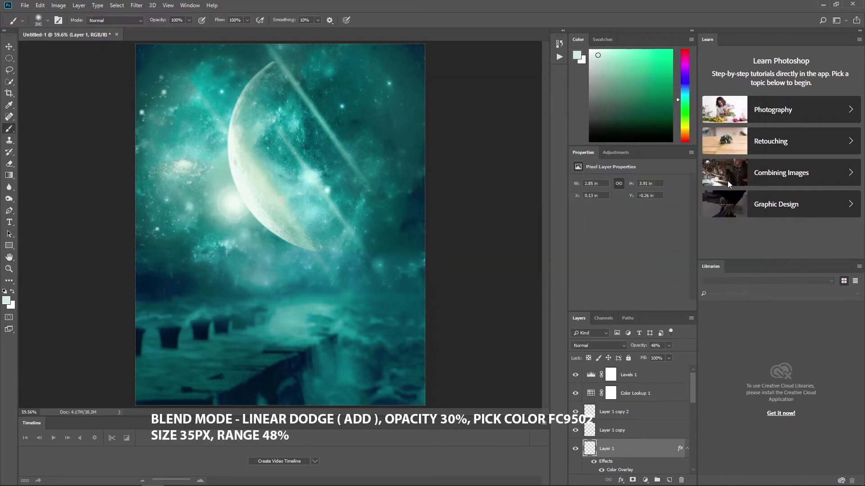
# Raise Layer 1 to 100% opacity and review its colour overlay settings.
pyautogui.moveTo(668, 355); pyautogui.dragTo(695, 356)
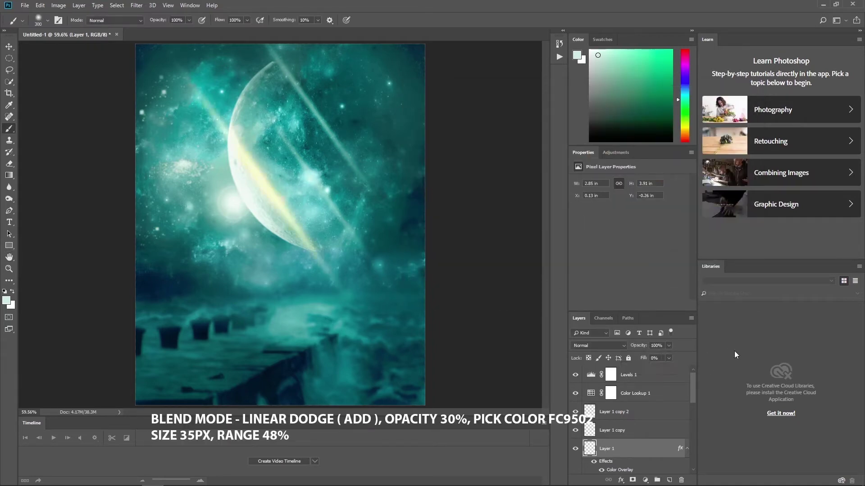
pyautogui.doubleClick(619, 470)
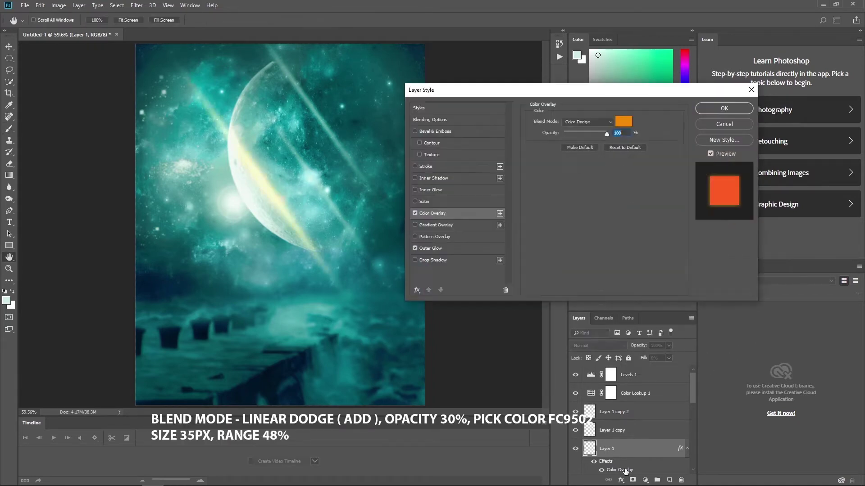
pyautogui.click(624, 125)
pyautogui.click(507, 167)
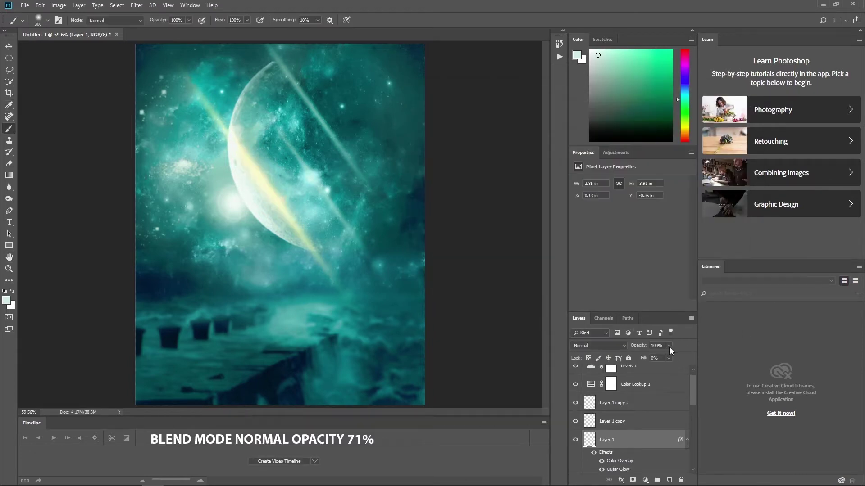
# Set Layer 1 to Normal blending at 71% opacity and toggle its effects to compare.
pyautogui.click(598, 345)
pyautogui.click(593, 145)
pyautogui.click(595, 345)
pyautogui.click(581, 127)
pyautogui.moveTo(669, 346); pyautogui.dragTo(643, 358)
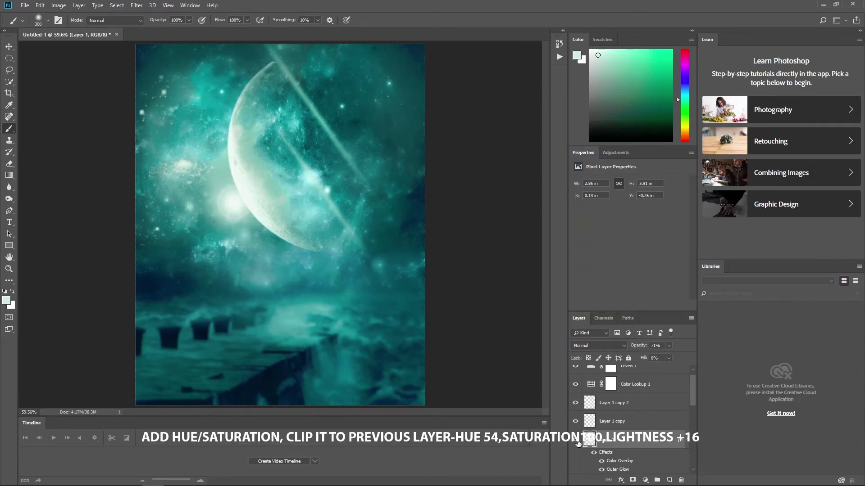
pyautogui.click(589, 421)
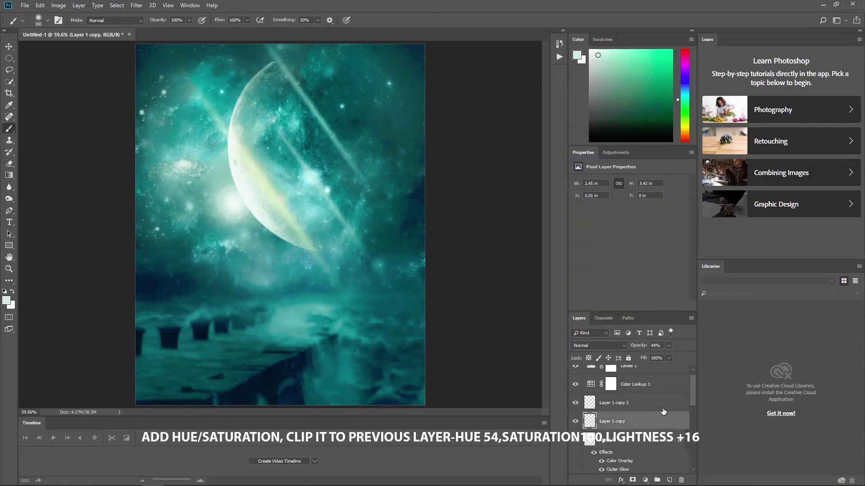
pyautogui.click(588, 440)
pyautogui.click(594, 453)
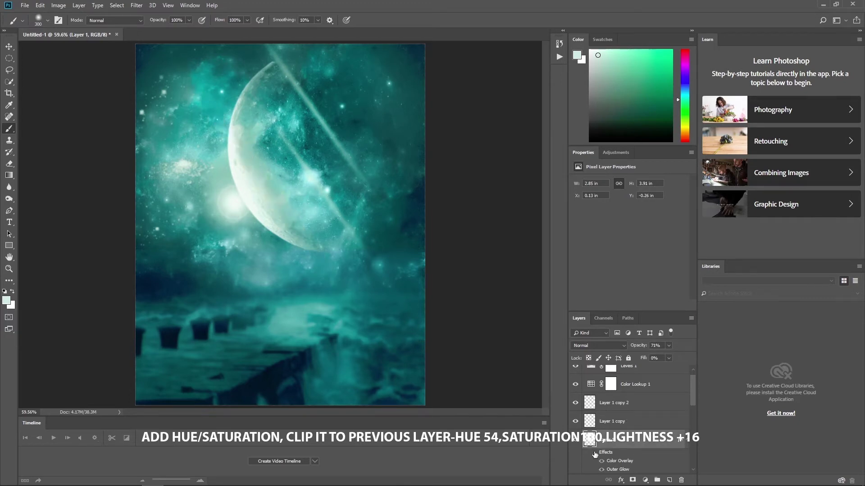
# Try a hue-shifted Hue/Saturation adjustment above Layer 1, then undo it.
pyautogui.click(645, 480)
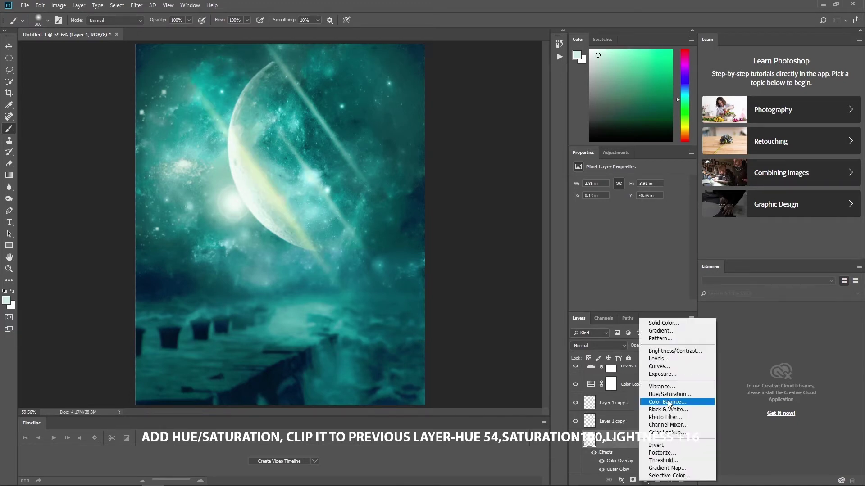
pyautogui.click(653, 403)
pyautogui.moveTo(623, 215); pyautogui.dragTo(663, 213)
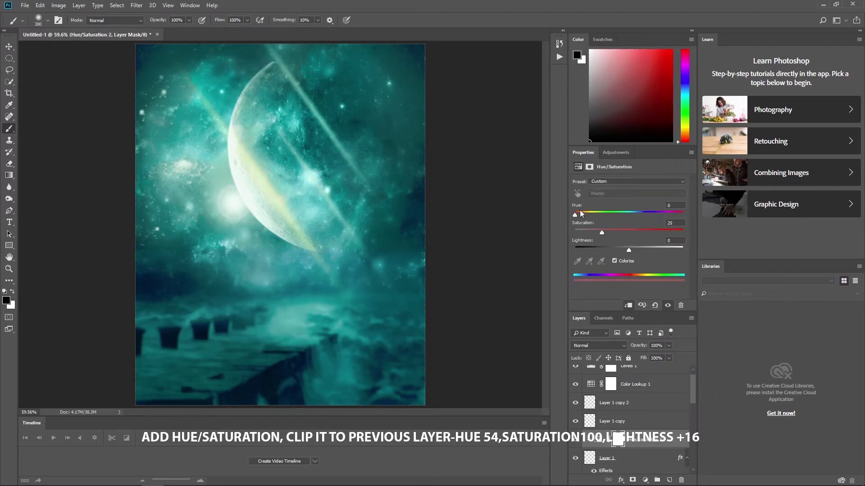
pyautogui.hotkey('ctrl', 'z')
pyautogui.hotkey('ctrl', 'z')
pyautogui.hotkey('ctrl', 'z')
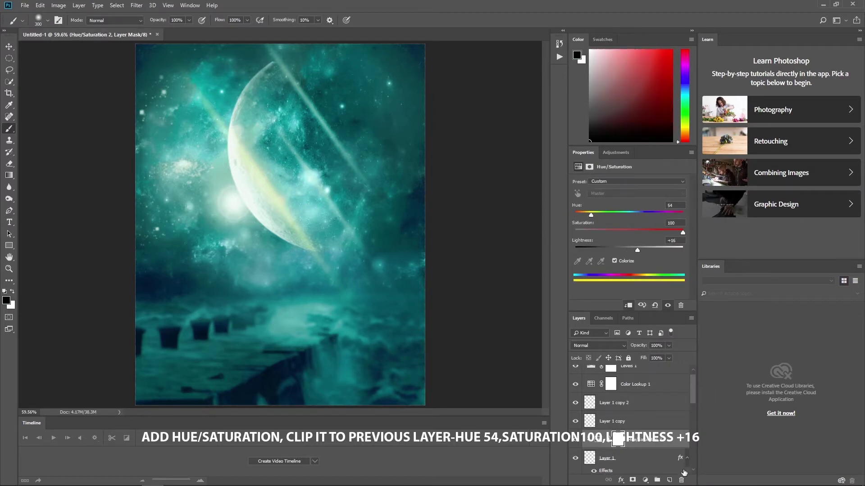
pyautogui.hotkey('ctrl', 'z')
# Copy Layer 1's layer style and paste it onto Layer 1 copy and Layer 1 copy 2.
pyautogui.rightClick(606, 453)
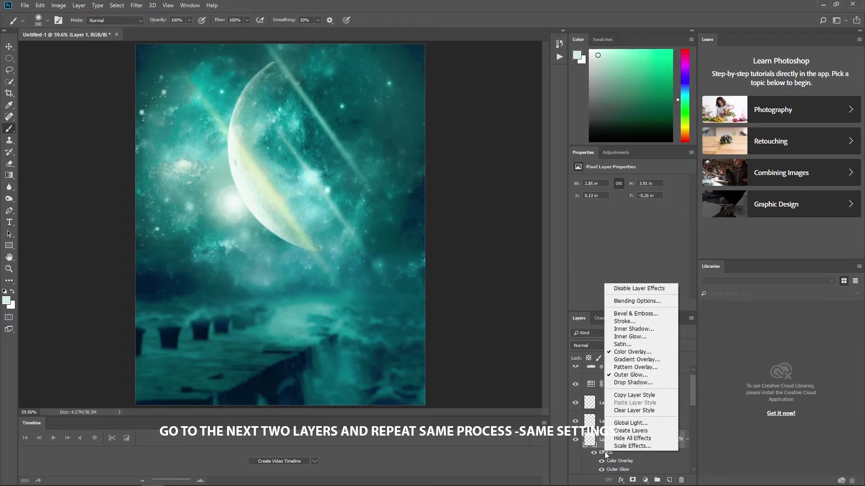
pyautogui.click(612, 421)
pyautogui.click(620, 481)
pyautogui.click(635, 466)
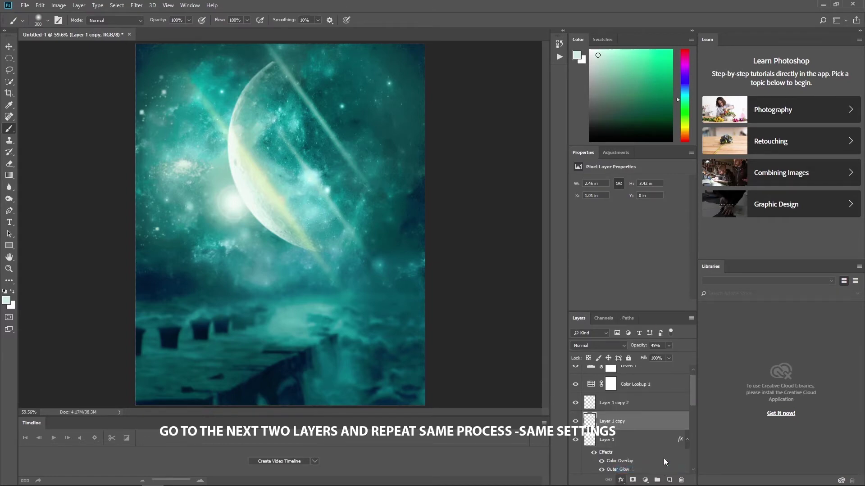
pyautogui.click(415, 213)
pyautogui.click(724, 109)
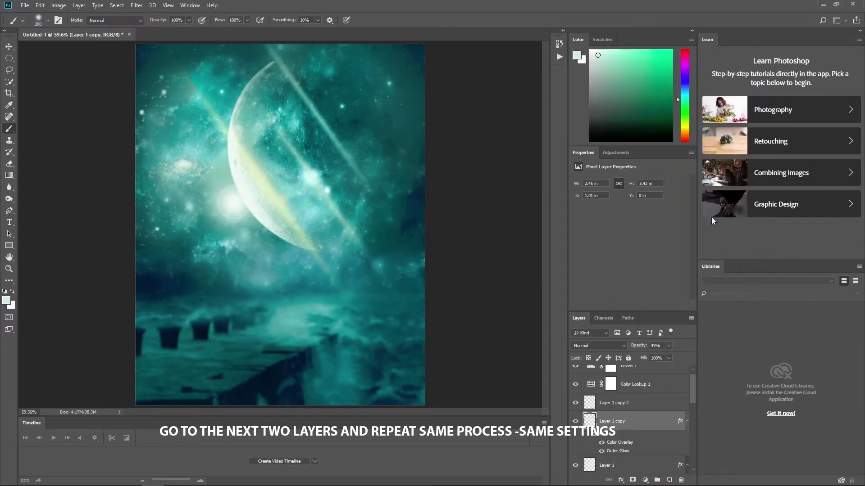
pyautogui.click(612, 403)
# Check Layer 1 copy 2's effects, making sure the colour overlay is enabled.
pyautogui.click(621, 480)
pyautogui.click(634, 466)
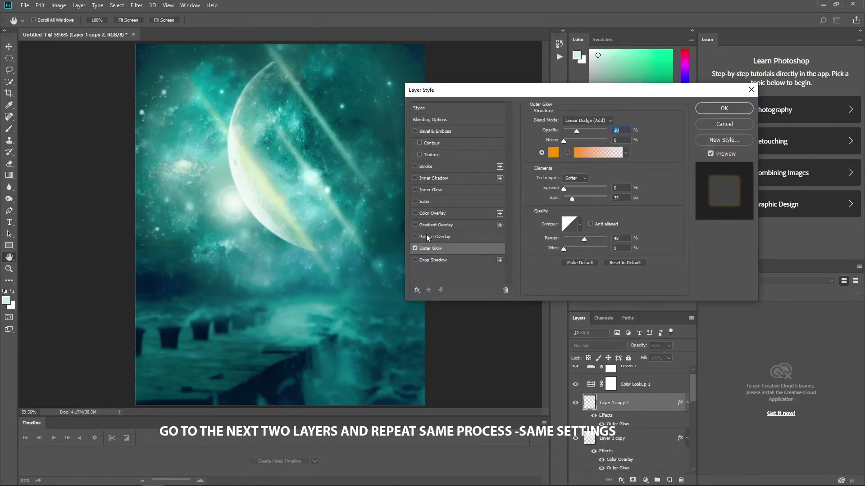
pyautogui.click(415, 213)
pyautogui.click(724, 109)
# Lower Layer 1's opacity to 46%.
pyautogui.scroll(-3, 666, 410)
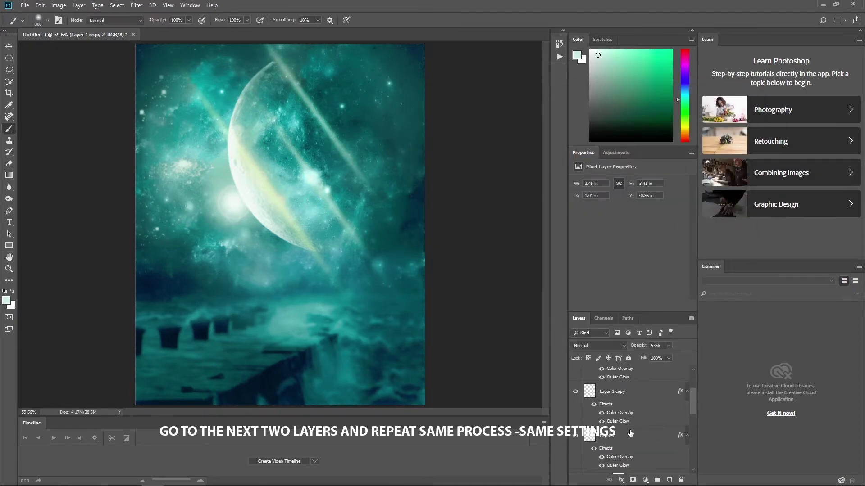
pyautogui.click(631, 435)
pyautogui.click(668, 358)
pyautogui.moveTo(665, 356)
pyautogui.mouseDown()
pyautogui.moveTo(650, 357)
pyautogui.moveTo(666, 358)
pyautogui.moveTo(659, 357)
pyautogui.mouseUp()
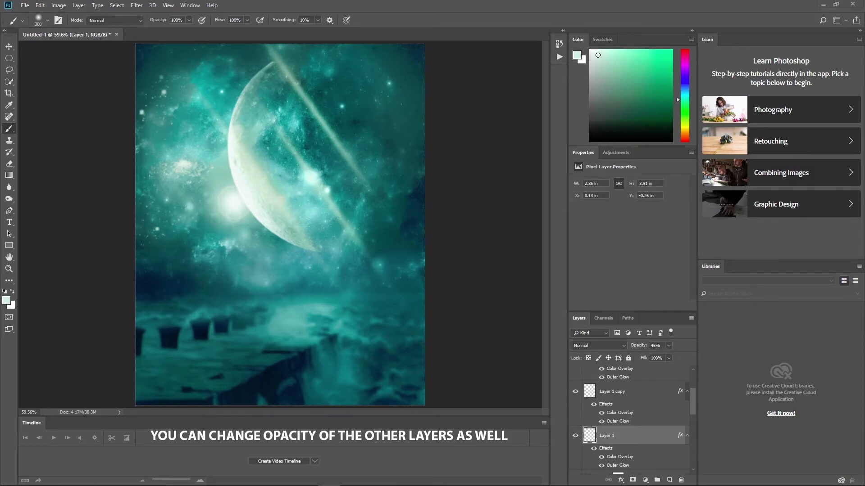
pyautogui.scroll(3, 636, 412)
pyautogui.click(635, 412)
# Paint a soft light-blue glow on a new layer and enlarge it over the pier.
pyautogui.click(669, 480)
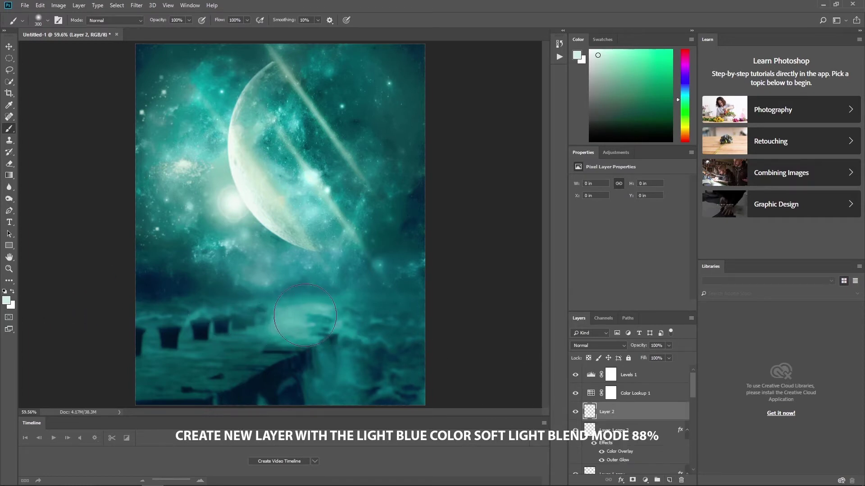
pyautogui.click(301, 316)
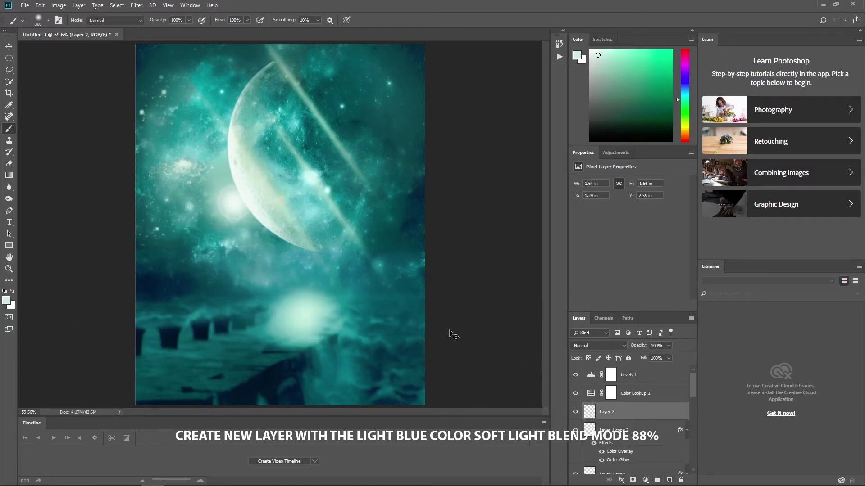
pyautogui.hotkey('ctrl', 't')
pyautogui.moveTo(372, 249); pyautogui.dragTo(405, 215)
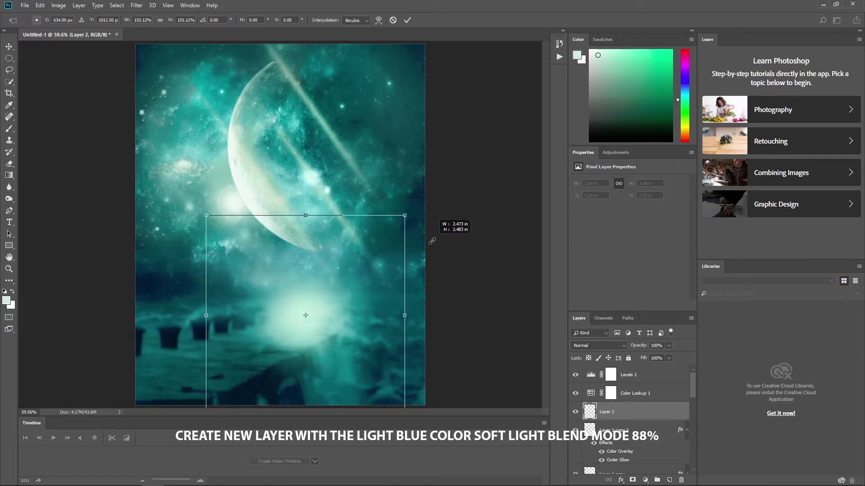
pyautogui.moveTo(379, 256); pyautogui.dragTo(395, 260)
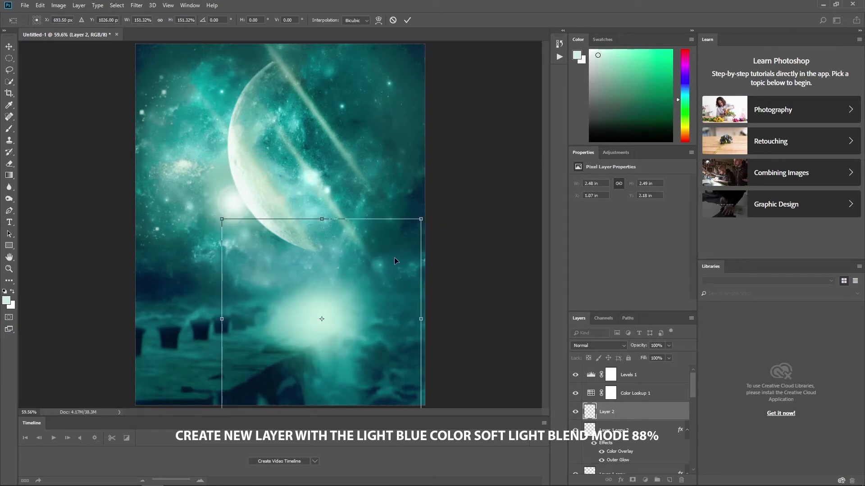
pyautogui.moveTo(427, 325); pyautogui.dragTo(440, 320)
pyautogui.moveTo(361, 306); pyautogui.dragTo(338, 301)
pyautogui.press('Return')
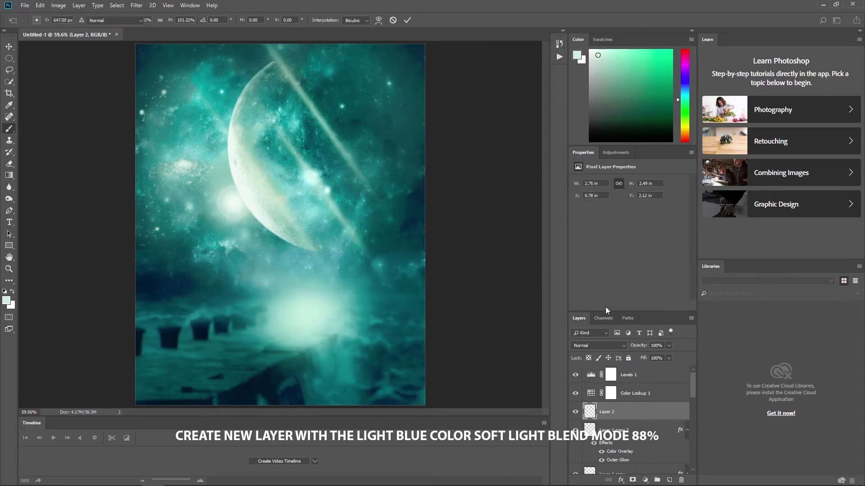
# Set Layer 2 to Soft Light blend mode at 88% opacity.
pyautogui.click(617, 345)
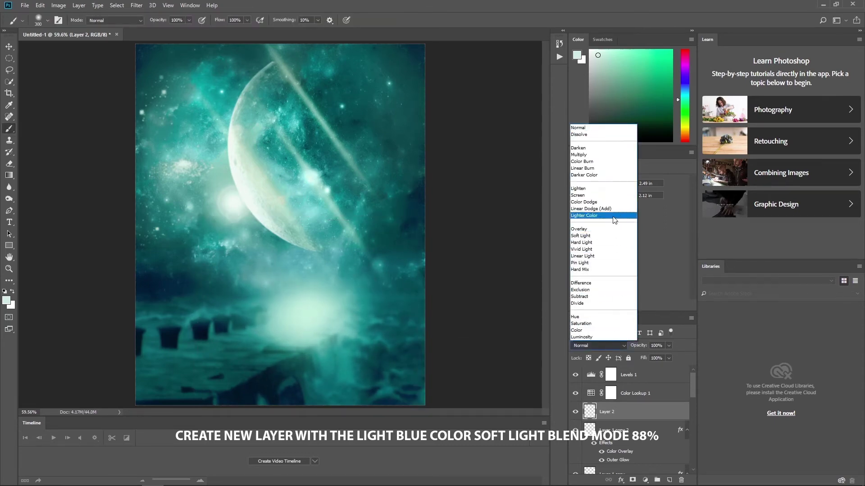
pyautogui.click(606, 236)
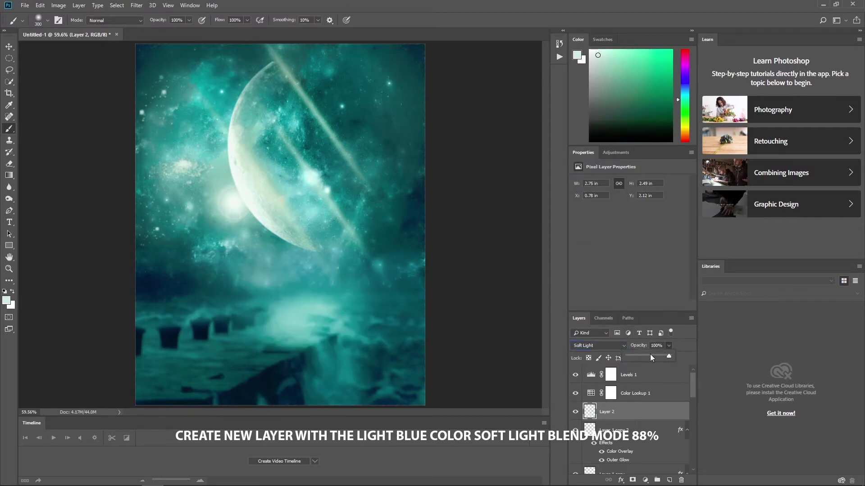
pyautogui.moveTo(650, 355); pyautogui.dragTo(632, 357)
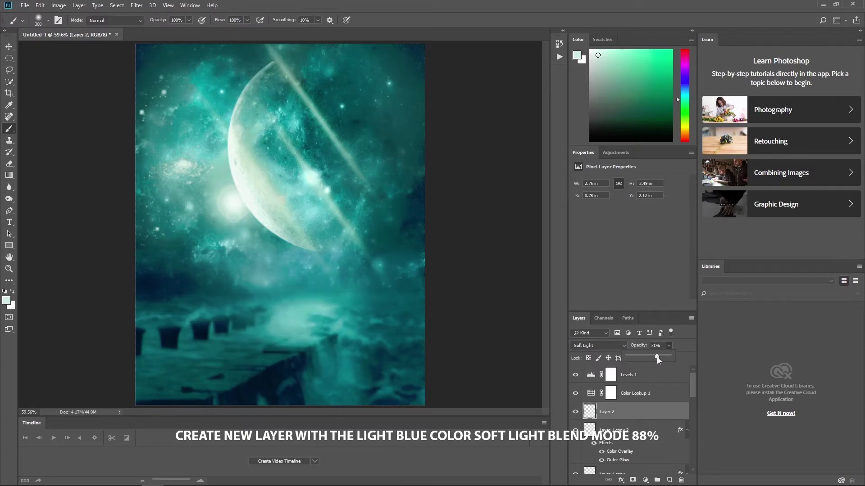
pyautogui.moveTo(654, 357); pyautogui.dragTo(664, 358)
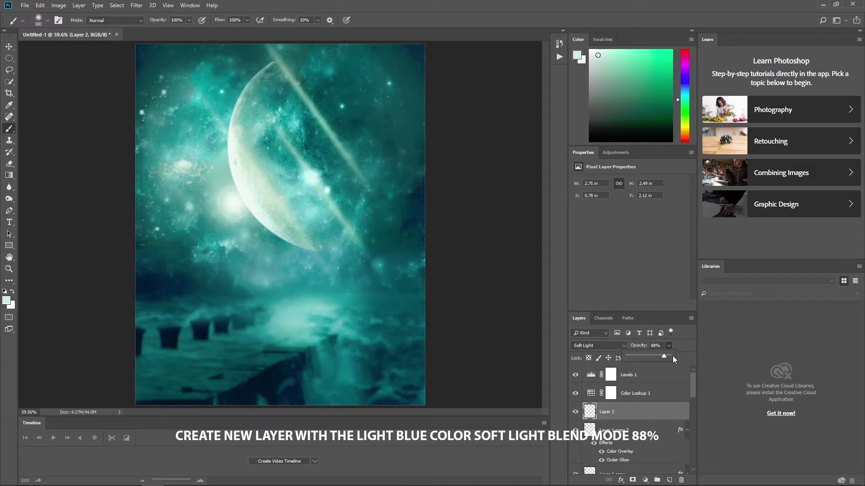
# Stretch the Layer 2 glow much wider across the foggy pier.
pyautogui.click(640, 399)
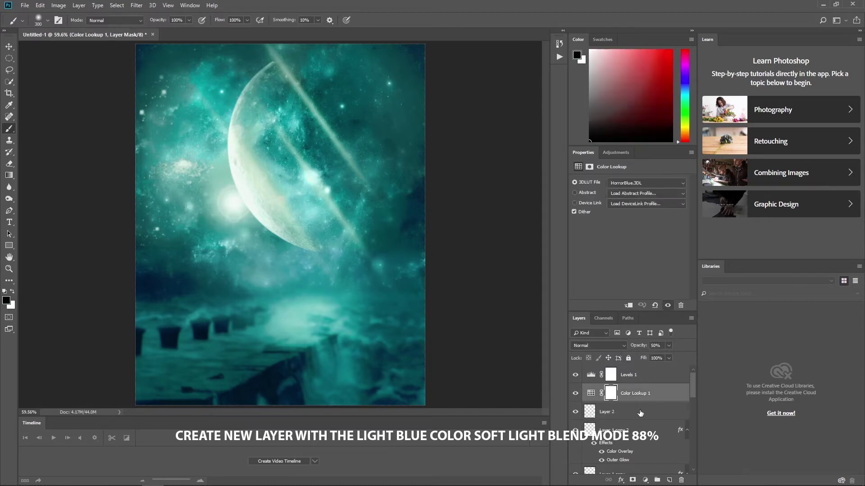
pyautogui.hotkey('ctrl', 't')
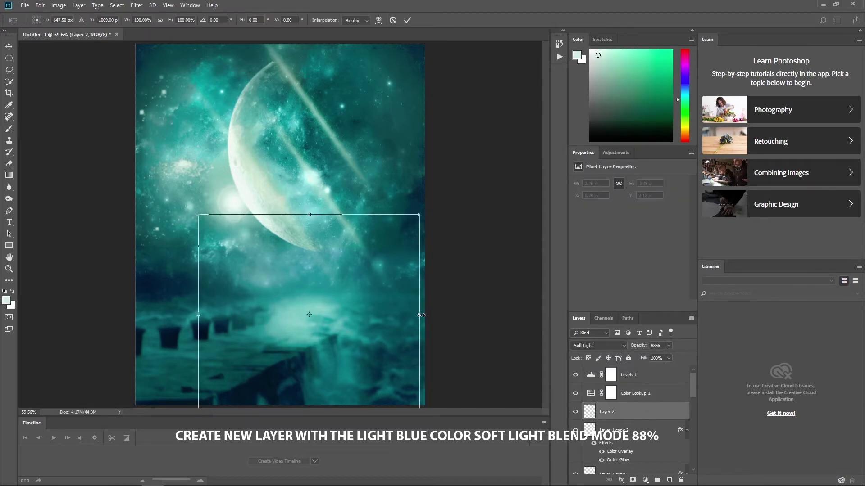
pyautogui.moveTo(421, 314); pyautogui.dragTo(565, 311)
pyautogui.moveTo(449, 289)
pyautogui.mouseDown()
pyautogui.moveTo(455, 276)
pyautogui.moveTo(415, 294)
pyautogui.mouseUp()
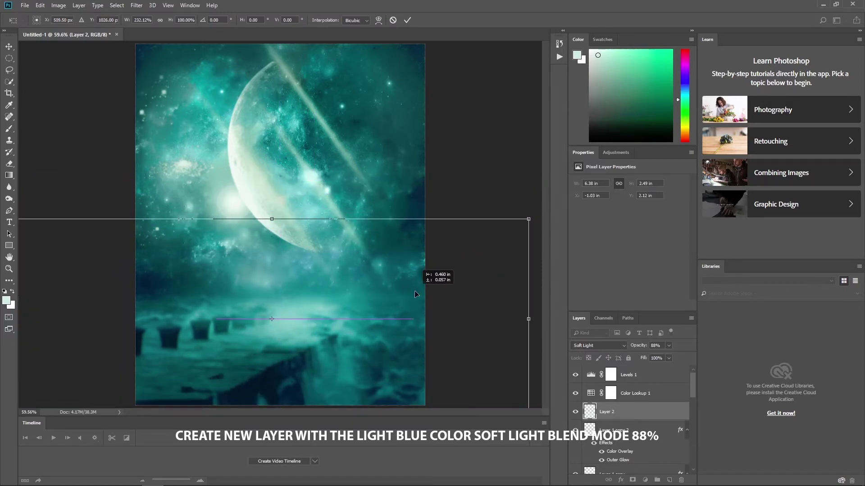
pyautogui.moveTo(414, 294); pyautogui.dragTo(463, 306)
pyautogui.press('Return')
# Toggle Layer 2's visibility off and on to compare the glow.
pyautogui.press('b')
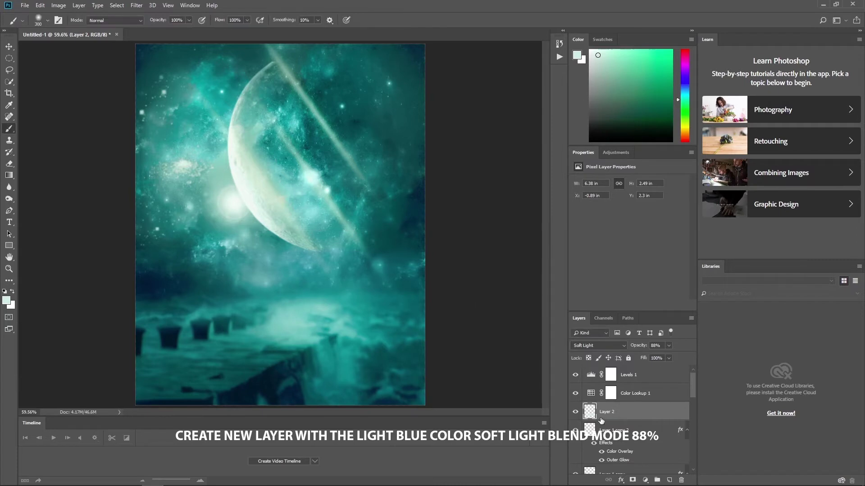
pyautogui.click(577, 412)
pyautogui.click(577, 413)
pyautogui.click(576, 413)
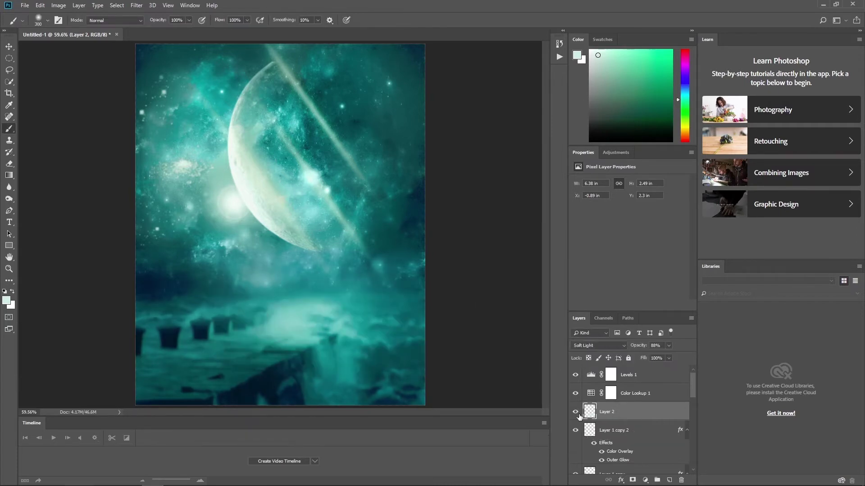
# Paint black on the landscape's Smart Filters mask over the mid-bridge to remove its blur.
pyautogui.scroll(-2, 677, 423)
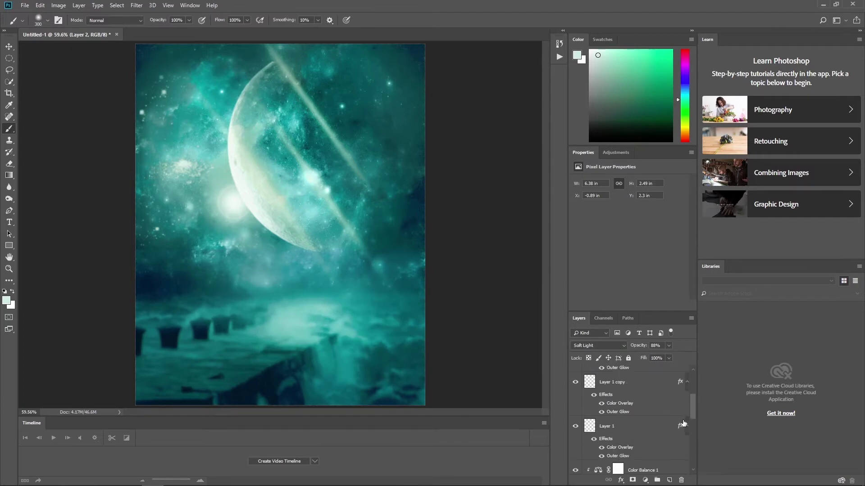
pyautogui.scroll(-3, 679, 424)
pyautogui.scroll(-2, 678, 425)
pyautogui.scroll(-2, 655, 437)
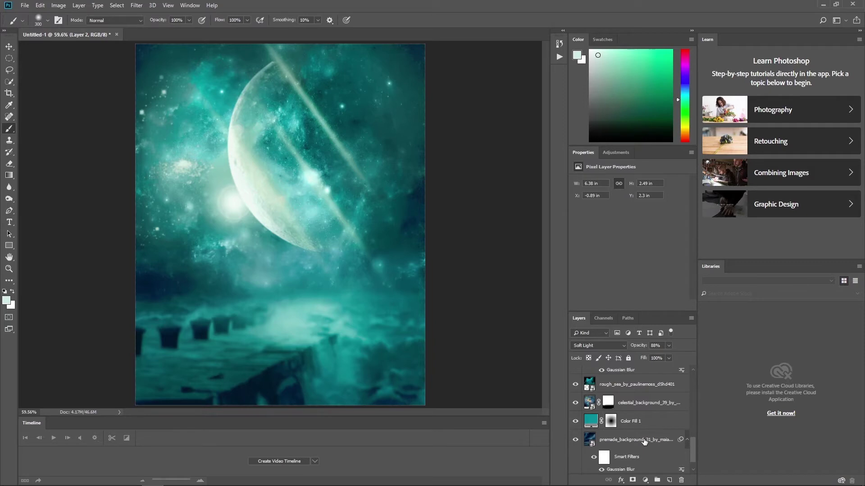
pyautogui.scroll(-1, 644, 442)
pyautogui.click(637, 439)
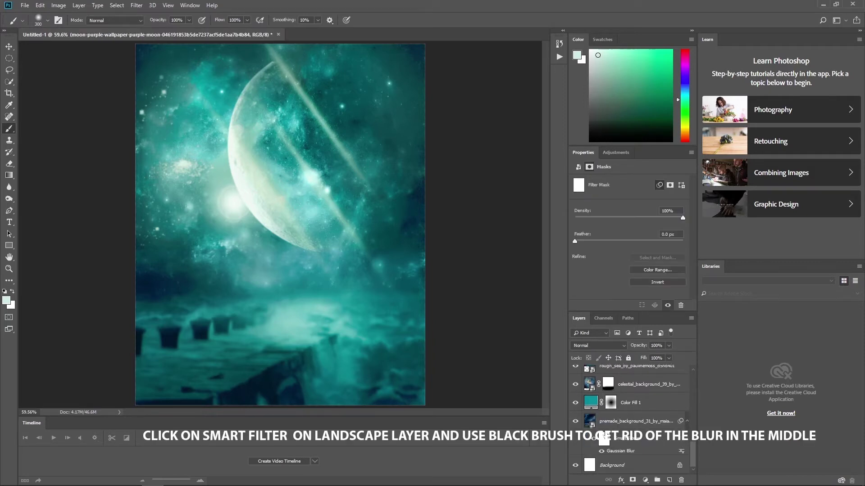
pyautogui.press('d')
pyautogui.moveTo(289, 340)
pyautogui.mouseDown()
pyautogui.moveTo(296, 329)
pyautogui.moveTo(292, 343)
pyautogui.mouseUp()
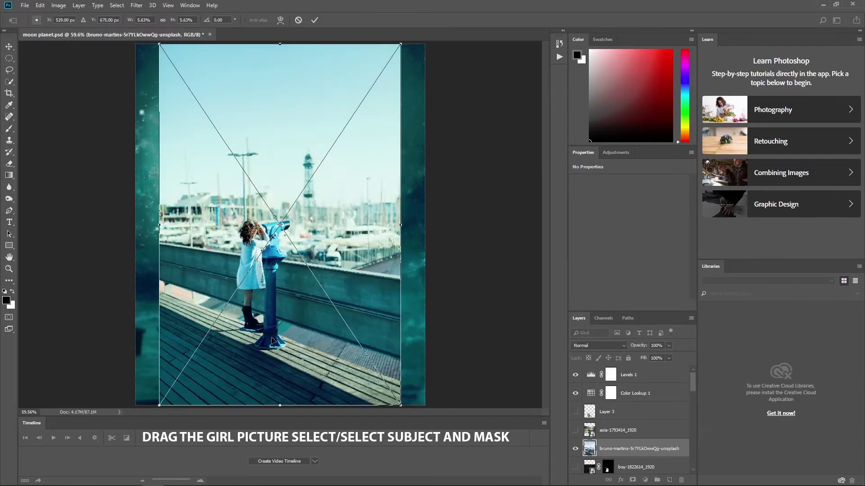
# Commit the girl photo, Select Subject, and mask out the harbour background.
pyautogui.press('Return')
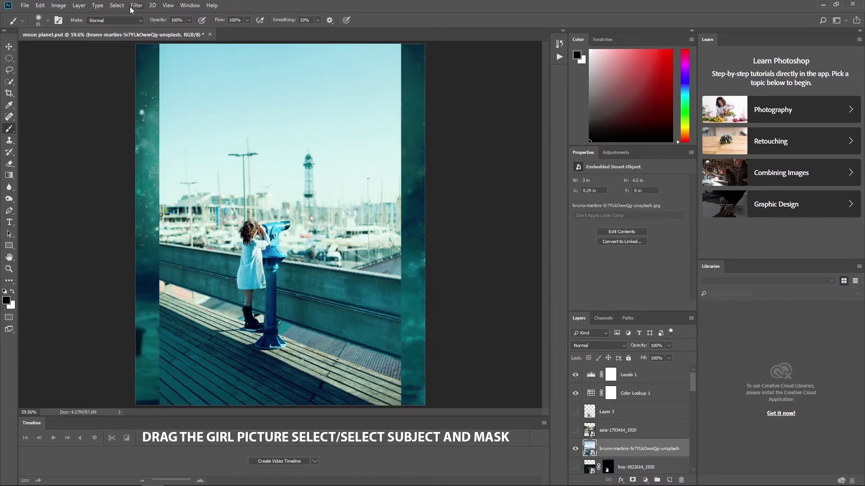
pyautogui.click(117, 5)
pyautogui.click(125, 111)
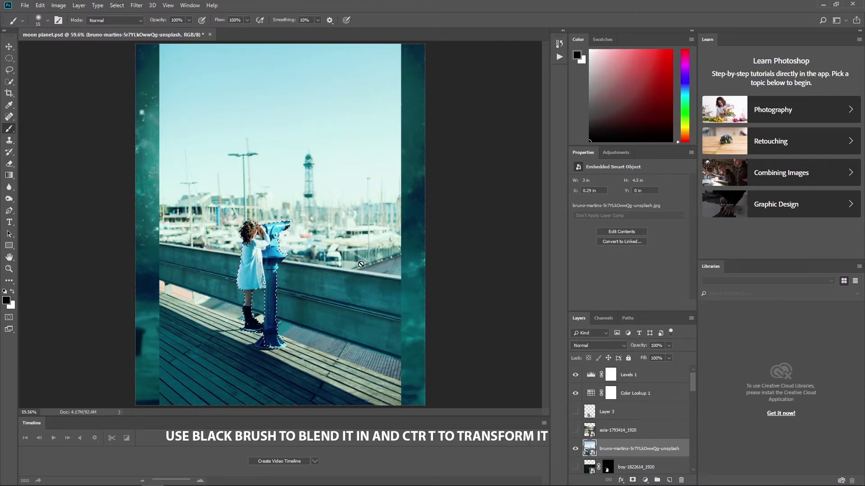
pyautogui.click(633, 480)
# Resize and move the girl and telescope to fit on the pier.
pyautogui.hotkey('ctrl', 't')
pyautogui.moveTo(363, 239); pyautogui.dragTo(341, 264)
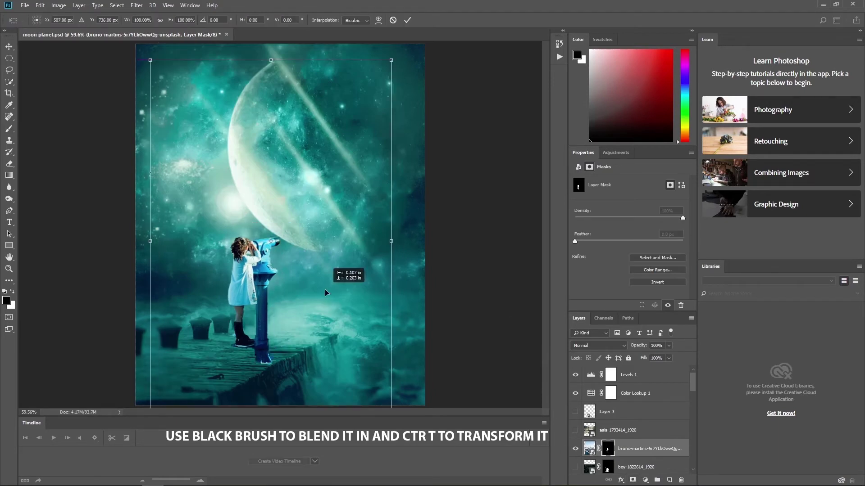
pyautogui.moveTo(381, 67); pyautogui.dragTo(397, 54)
pyautogui.moveTo(329, 184); pyautogui.dragTo(333, 208)
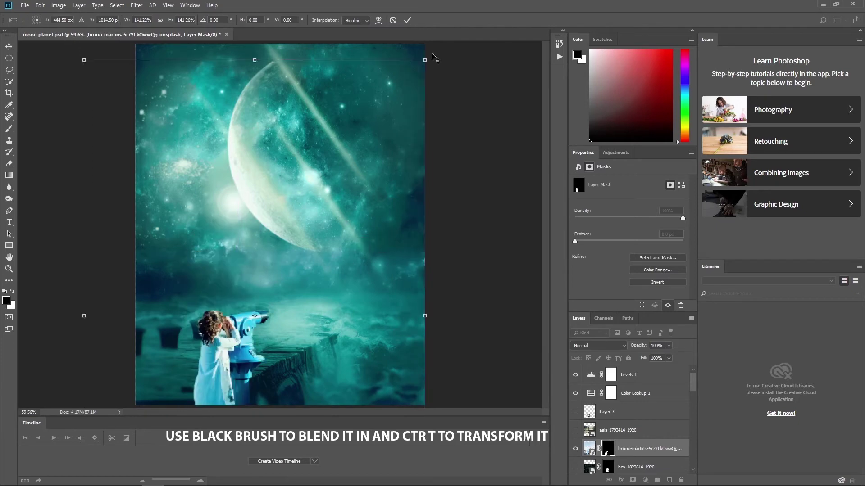
pyautogui.moveTo(334, 208); pyautogui.dragTo(330, 156)
pyautogui.press('Return')
# Paint out the blue reflection under the telescope stand on the mask.
pyautogui.press('b')
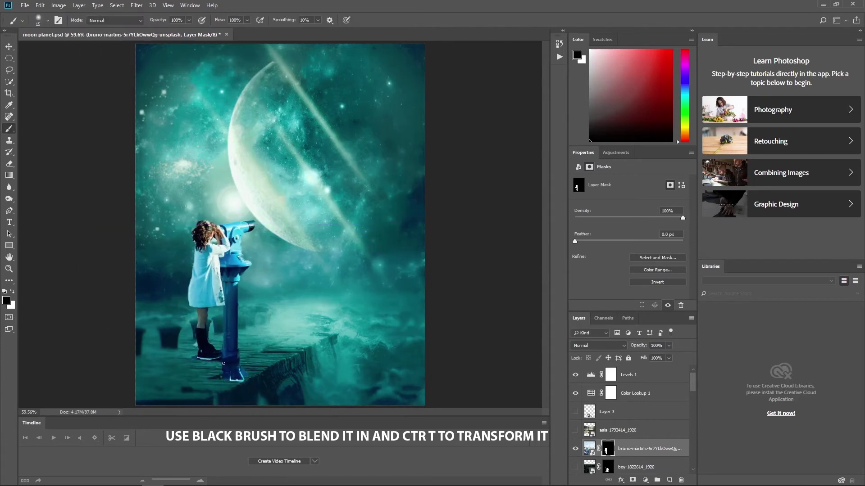
pyautogui.press(']')
pyautogui.press(']')
pyautogui.moveTo(250, 373); pyautogui.dragTo(189, 359)
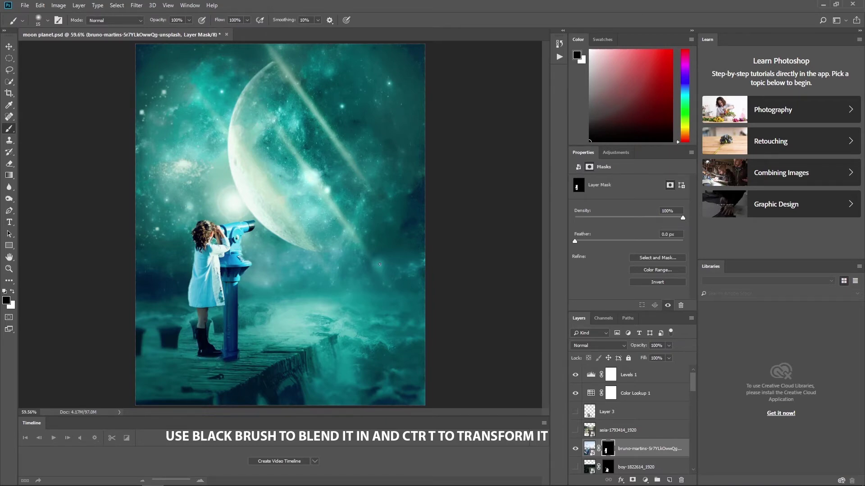
# Flip the girl and telescope horizontally and place them up-right on the pier.
pyautogui.hotkey('ctrl', 't')
pyautogui.rightClick(329, 234)
pyautogui.click(377, 346)
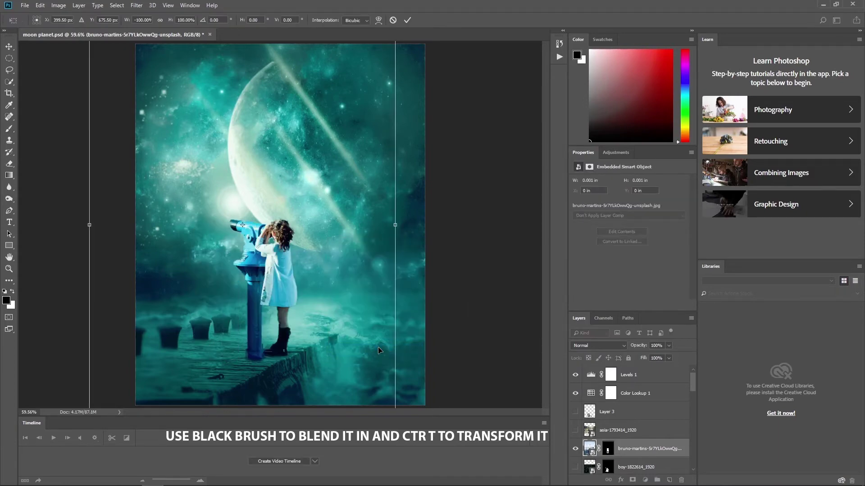
pyautogui.moveTo(322, 302)
pyautogui.mouseDown()
pyautogui.moveTo(297, 294)
pyautogui.moveTo(347, 264)
pyautogui.moveTo(309, 282)
pyautogui.moveTo(269, 337)
pyautogui.mouseUp()
pyautogui.rightClick(324, 275)
pyautogui.click(365, 386)
pyautogui.rightClick(346, 273)
pyautogui.click(365, 385)
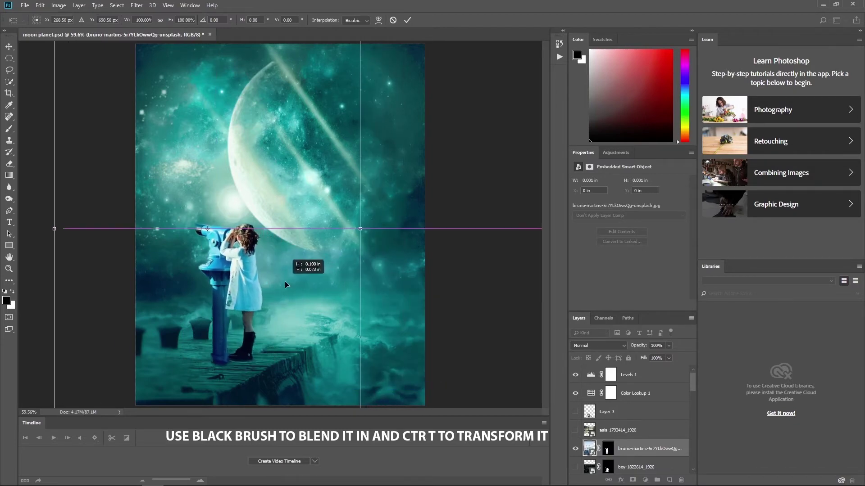
pyautogui.moveTo(266, 256); pyautogui.dragTo(293, 228)
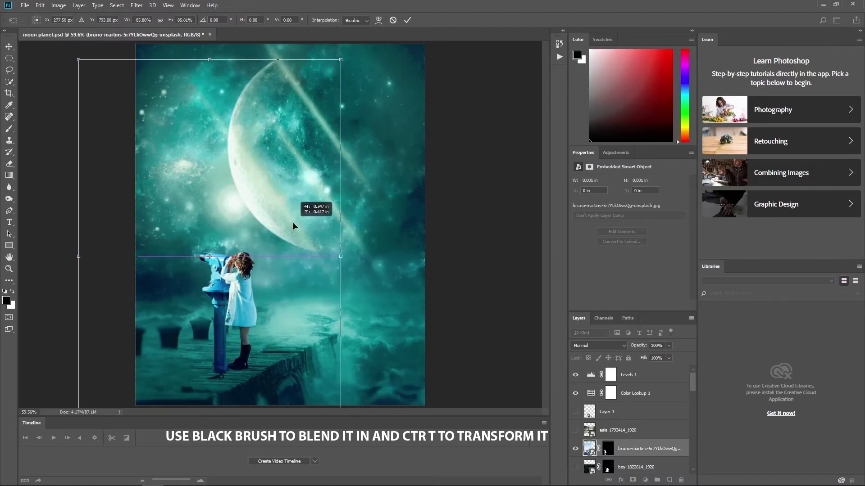
pyautogui.press('Return')
pyautogui.press('b')
pyautogui.press('z')
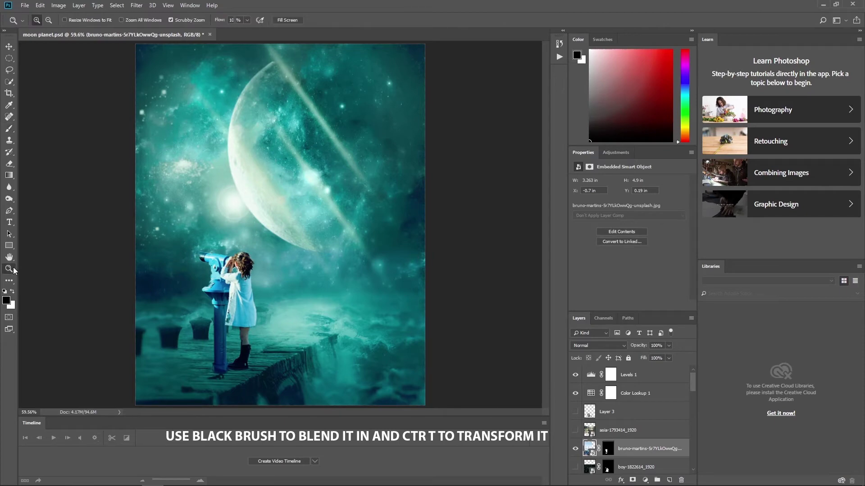
pyautogui.moveTo(232, 315); pyautogui.dragTo(289, 315)
# Trim the telescope base's bottom edge on the girl mask with a small black brush.
pyautogui.click(606, 451)
pyautogui.press('b')
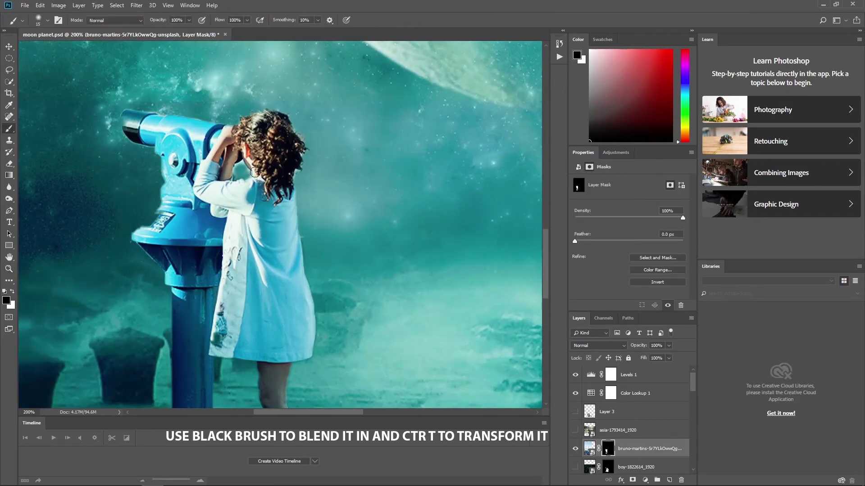
pyautogui.press('[')
pyautogui.press('[')
pyautogui.press('[')
pyautogui.scroll(-5, 239, 219)
pyautogui.press(']')
pyautogui.press(']')
pyautogui.press(']')
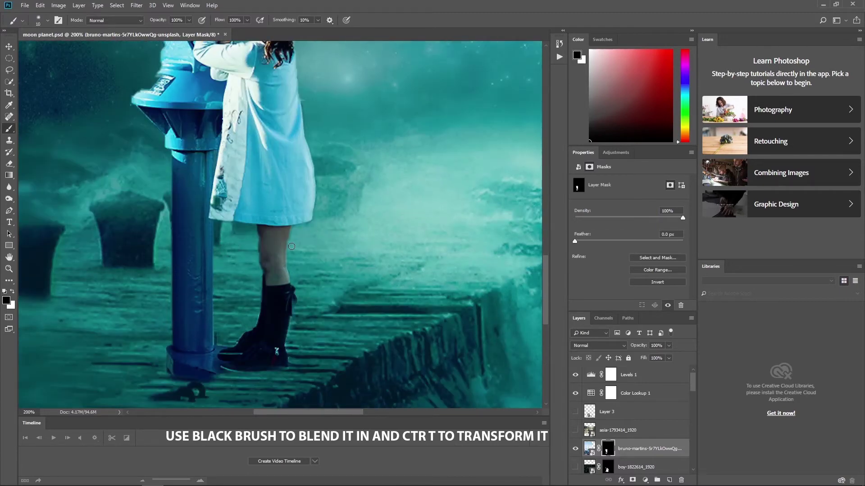
pyautogui.moveTo(166, 379); pyautogui.dragTo(235, 378)
pyautogui.scroll(6, 156, 192)
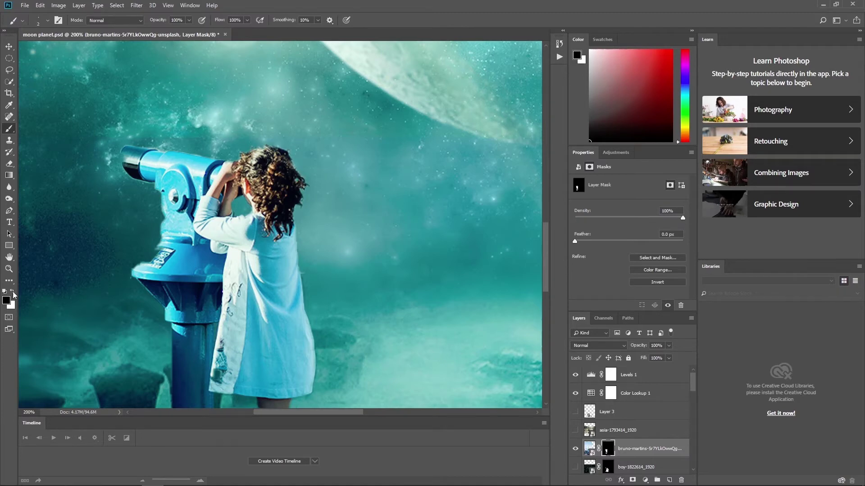
# Fit the image to screen, save, and zoom back in on the girl.
pyautogui.press('z')
pyautogui.hotkey('ctrl', '0')
pyautogui.hotkey('ctrl', 's')
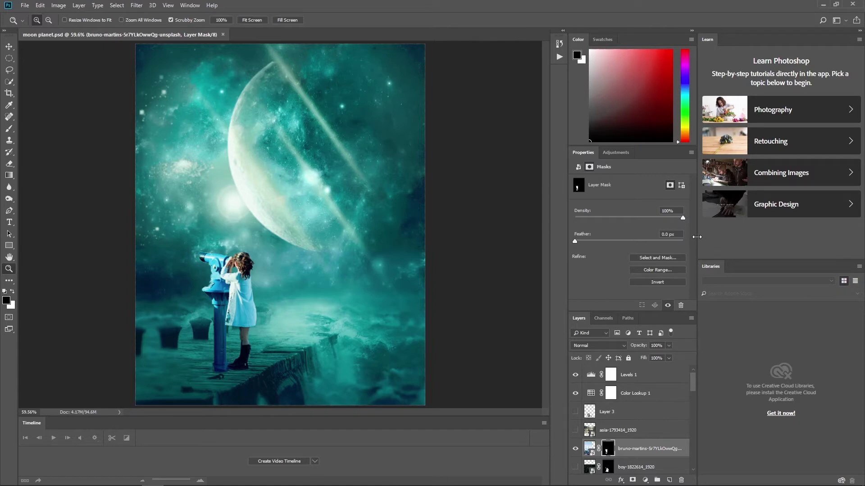
pyautogui.click(589, 448)
pyautogui.hotkey('ctrl', '1')
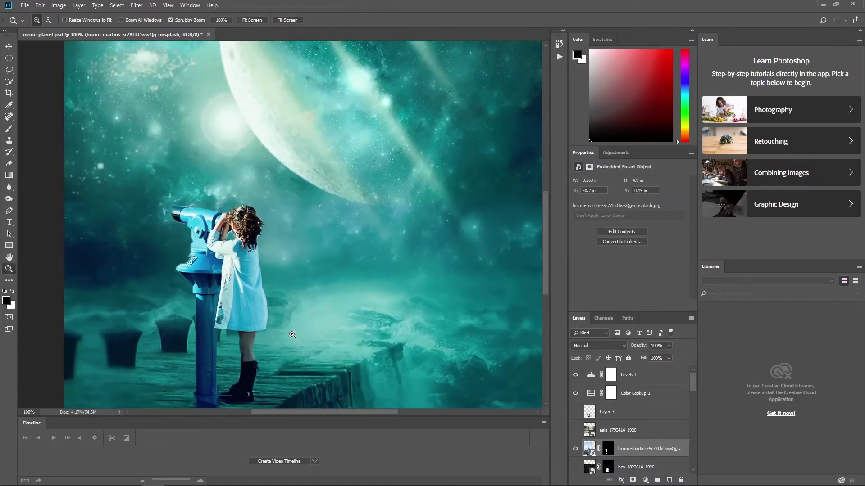
pyautogui.click(292, 334)
# Clean up the telescope base edge on the mask again, then fit screen.
pyautogui.click(607, 449)
pyautogui.press('b')
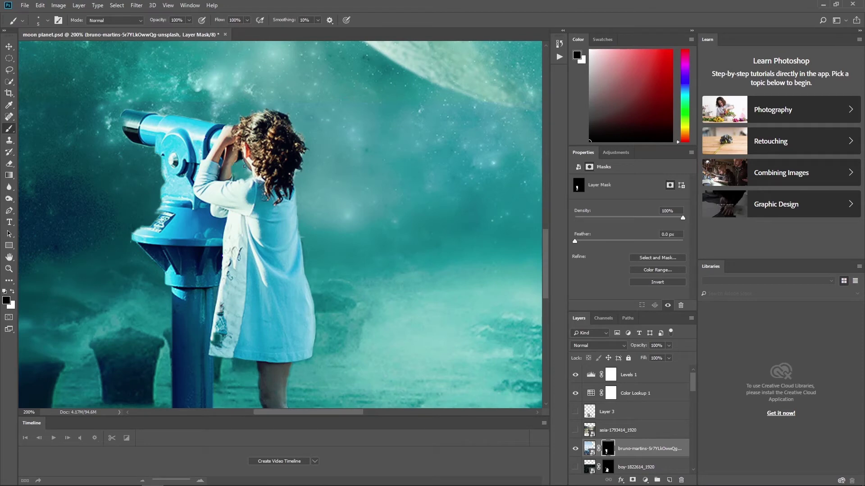
pyautogui.scroll(-3, 235, 168)
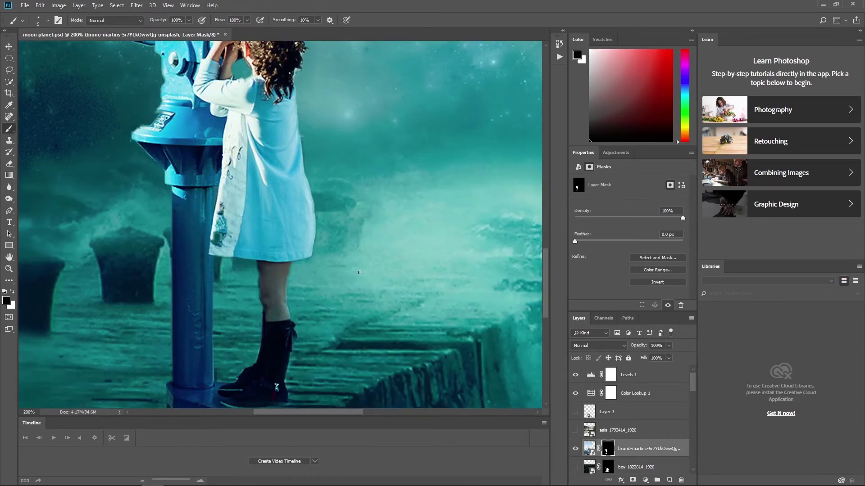
pyautogui.scroll(-2, 235, 168)
pyautogui.press(']')
pyautogui.press(']')
pyautogui.press(']')
pyautogui.press(']')
pyautogui.press(']')
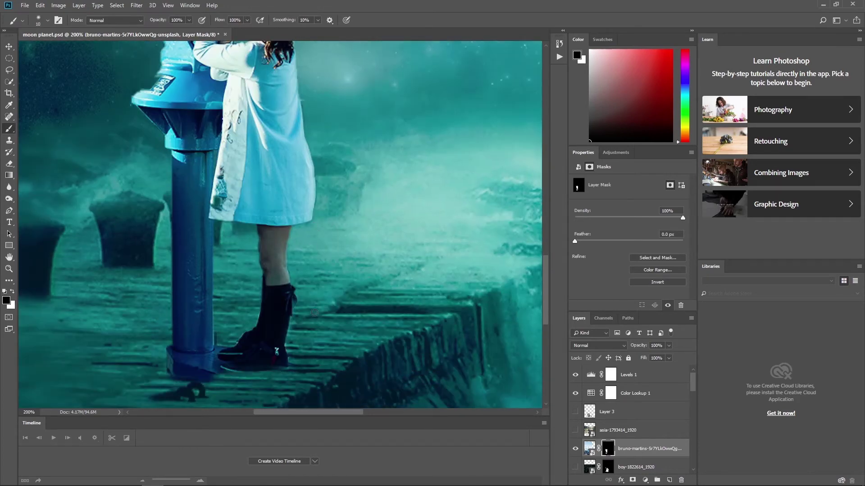
pyautogui.moveTo(175, 380); pyautogui.dragTo(209, 381)
pyautogui.scroll(3, 138, 376)
pyautogui.scroll(3, 308, 162)
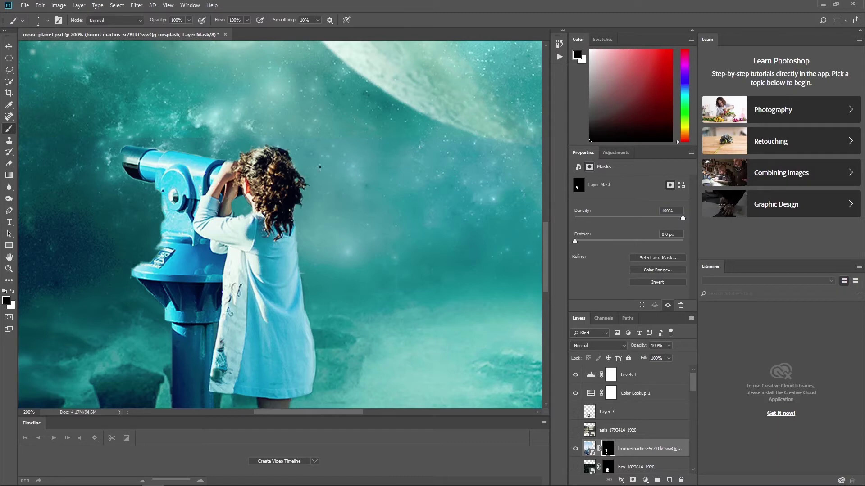
pyautogui.press('z')
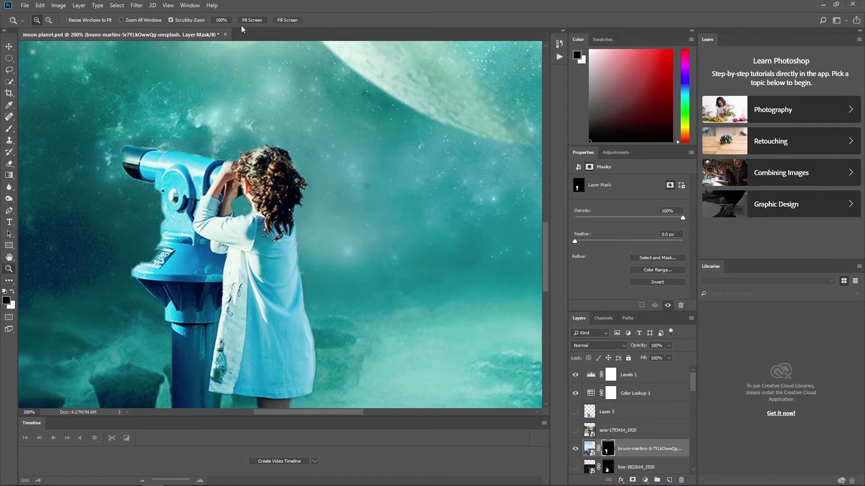
pyautogui.hotkey('ctrl', '0')
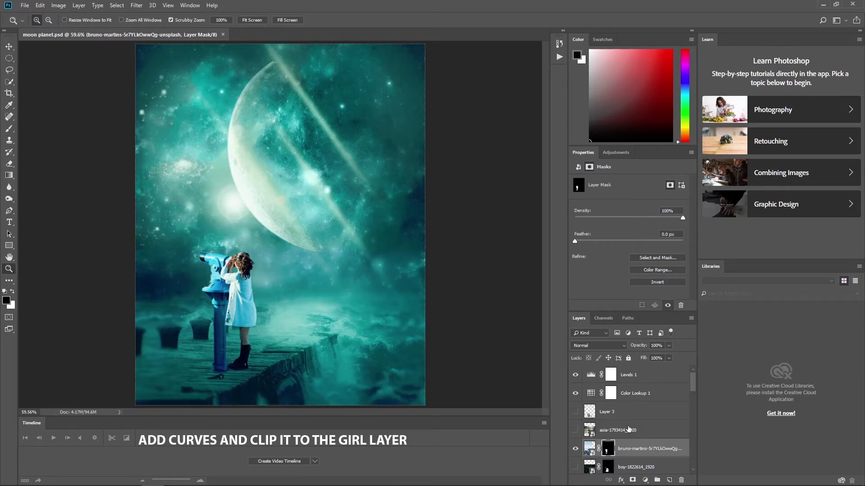
# Add a Curves adjustment clipped to the girl, pulling the curve down to darken.
pyautogui.click(645, 480)
pyautogui.click(667, 365)
pyautogui.hotkey('ctrl', 'alt', 'g')
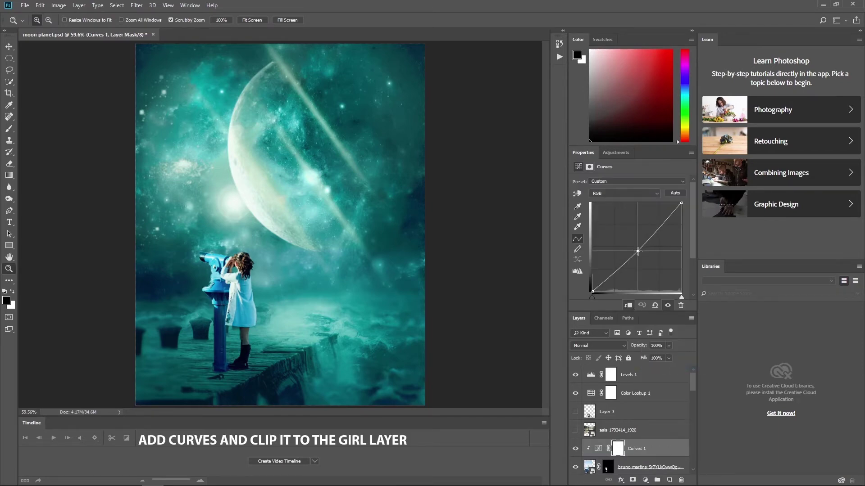
pyautogui.moveTo(637, 251); pyautogui.dragTo(640, 253)
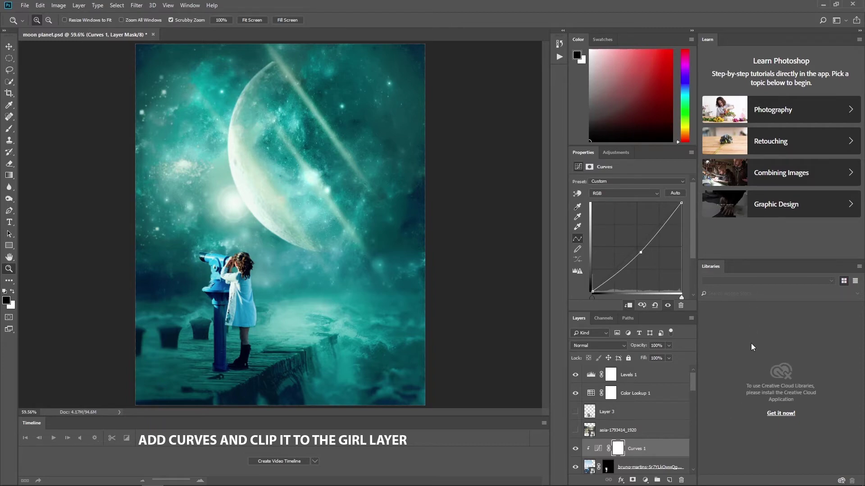
pyautogui.scroll(-1, 685, 429)
pyautogui.scroll(-1, 686, 429)
pyautogui.scroll(-1, 686, 429)
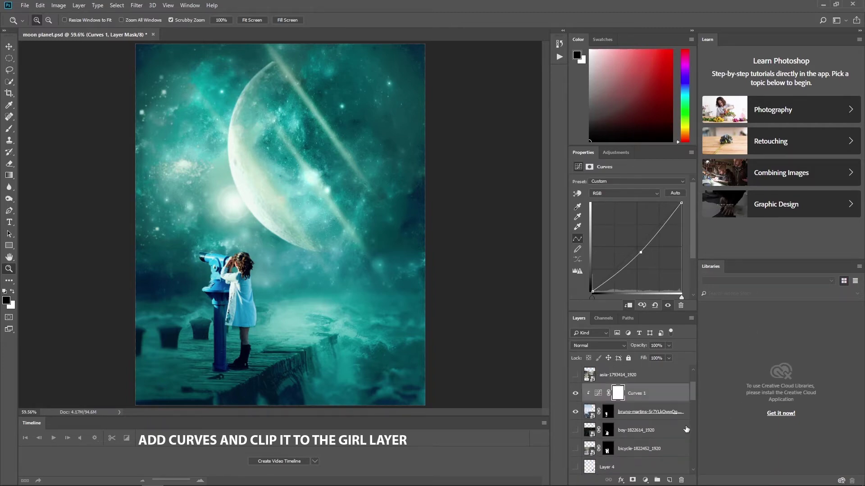
pyautogui.scroll(2, 686, 429)
# Add a clipped Exposure adjustment with Exposure set to -0.56.
pyautogui.click(645, 480)
pyautogui.click(667, 374)
pyautogui.hotkey('ctrl', 'alt', 'g')
pyautogui.moveTo(629, 205); pyautogui.dragTo(625, 207)
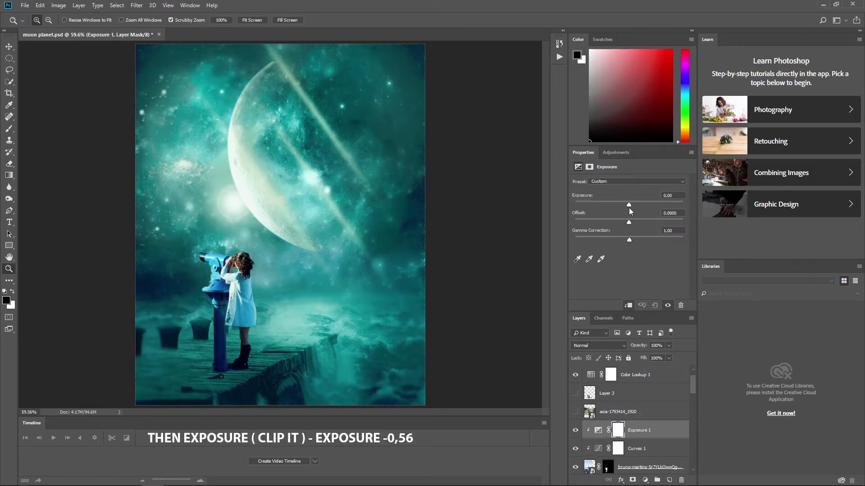
pyautogui.moveTo(627, 209); pyautogui.dragTo(628, 210)
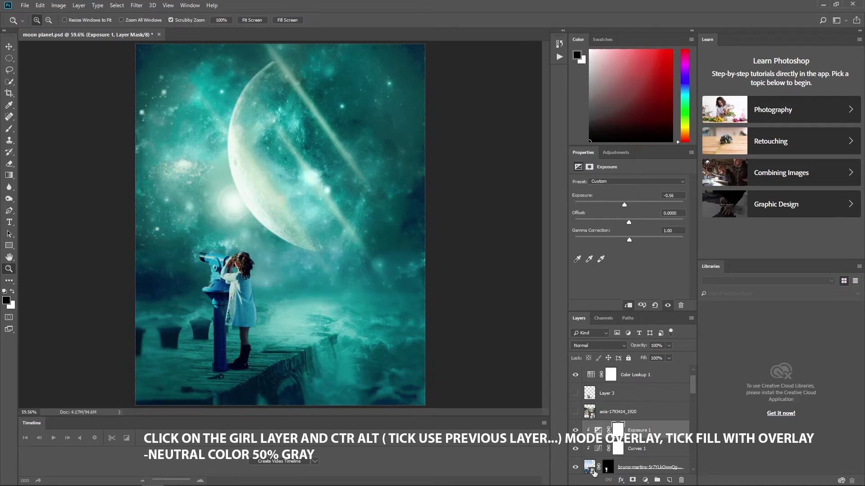
# Add a neutral-gray Overlay layer clipped to the girl layer.
pyautogui.click(649, 467)
pyautogui.keyDown('alt'); pyautogui.click(669, 480); pyautogui.keyUp('alt')
pyautogui.click(365, 156)
pyautogui.click(393, 181)
pyautogui.click(383, 225)
pyautogui.click(365, 194)
pyautogui.press('Return')
# Burn and dodge shading on the girl, then save the composite.
pyautogui.press('o')
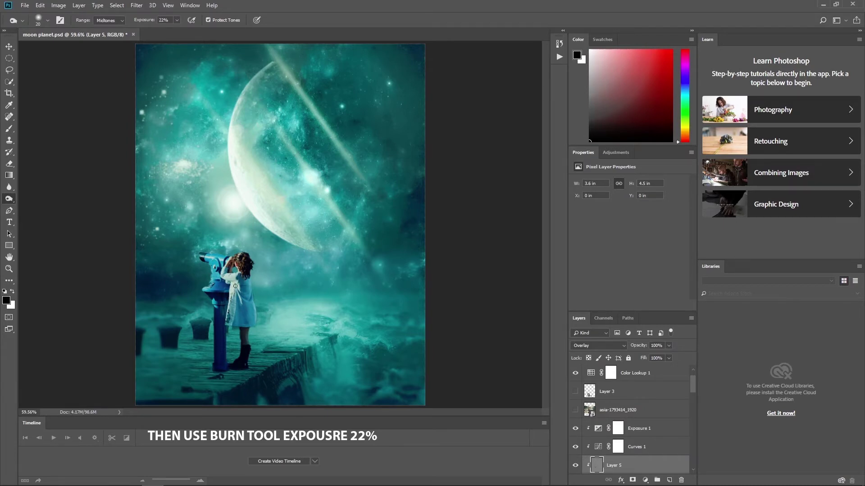
pyautogui.rightClick(9, 198)
pyautogui.click(38, 199)
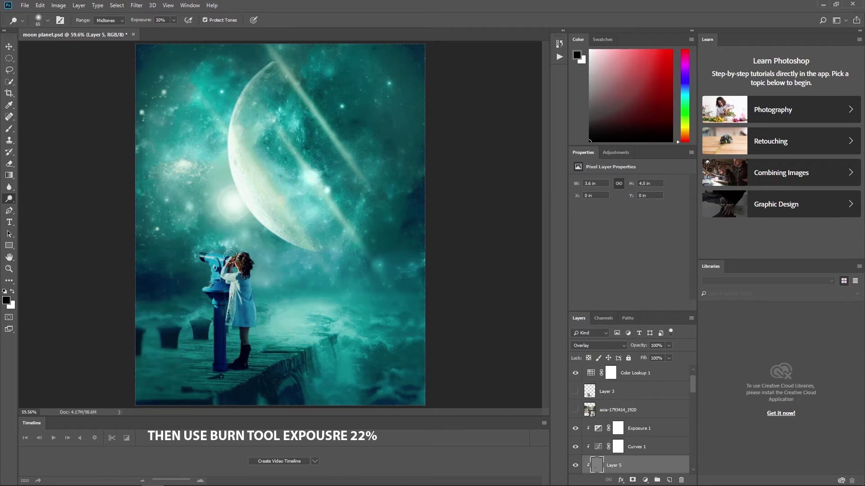
pyautogui.press(']')
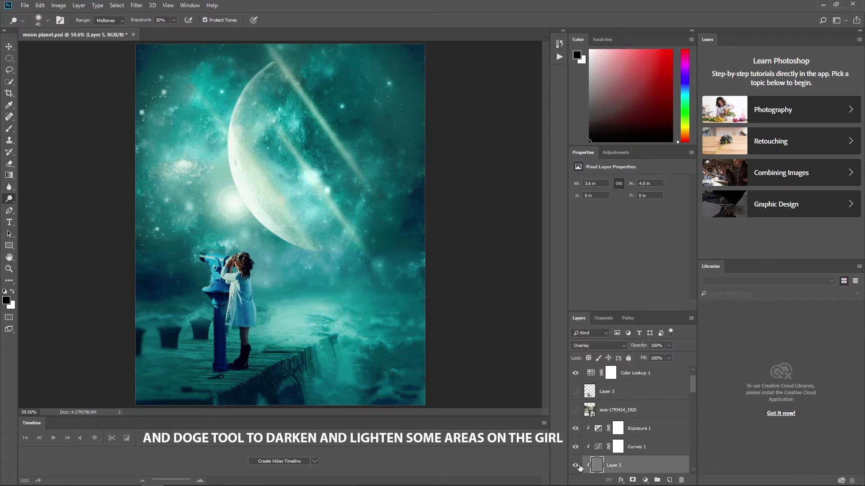
pyautogui.hotkey('ctrl', 's')
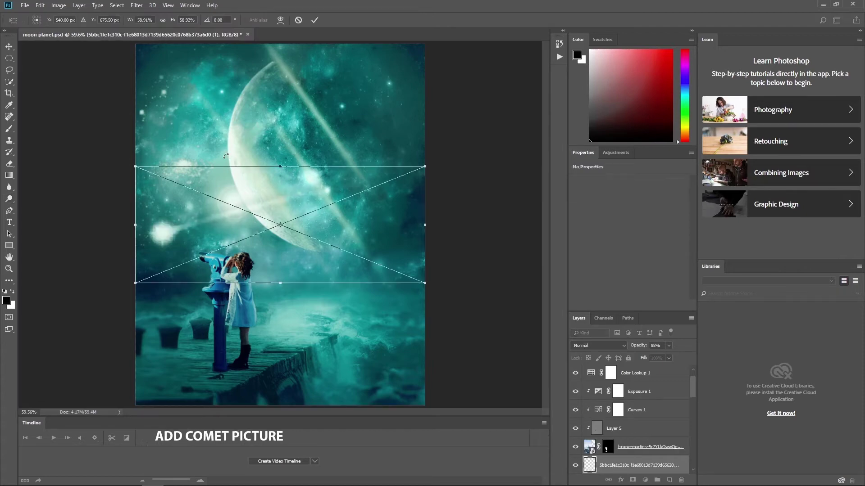
# Shrink, tilt and move the comet diagonally into the upper-left sky, then commit.
pyautogui.moveTo(385, 202); pyautogui.dragTo(393, 76)
pyautogui.moveTo(441, 151); pyautogui.dragTo(432, 145)
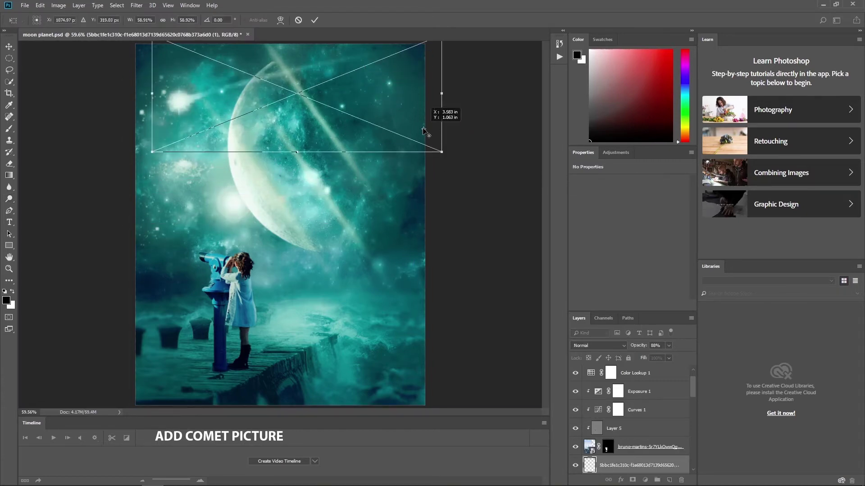
pyautogui.moveTo(152, 42); pyautogui.dragTo(264, 58)
pyautogui.moveTo(383, 119); pyautogui.dragTo(261, 124)
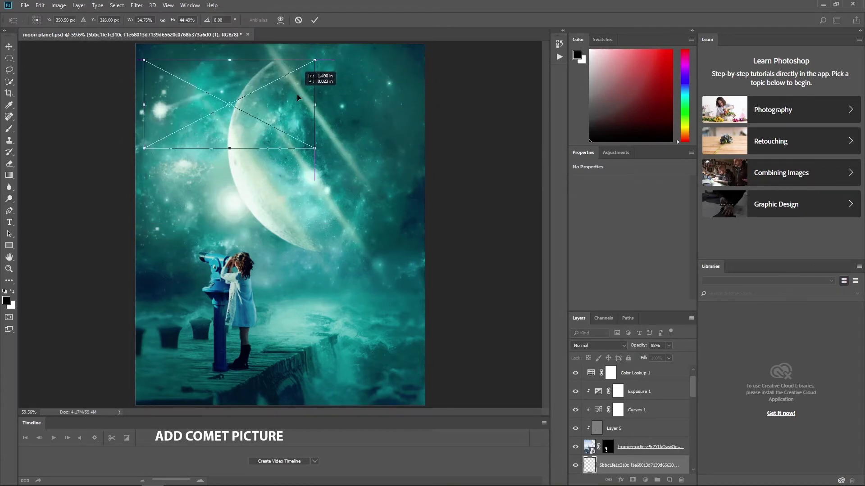
pyautogui.moveTo(319, 86); pyautogui.dragTo(314, 57)
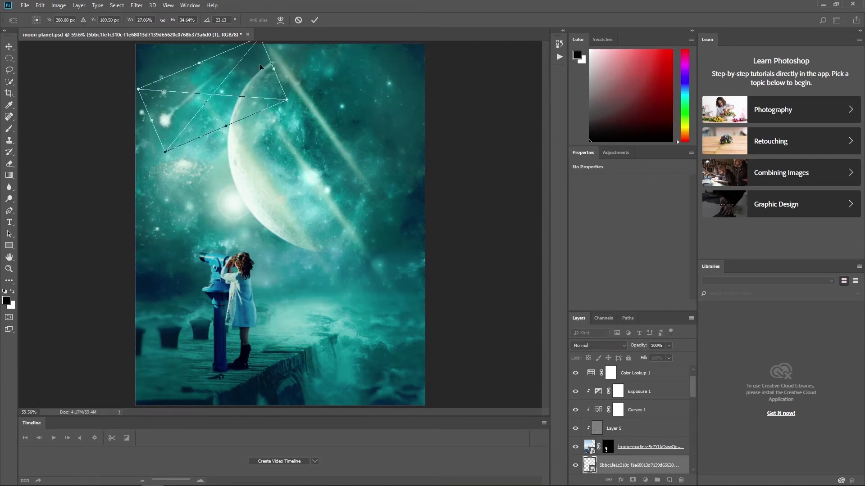
pyautogui.moveTo(257, 53); pyautogui.dragTo(250, 58)
pyautogui.press('Return')
pyautogui.press('o')
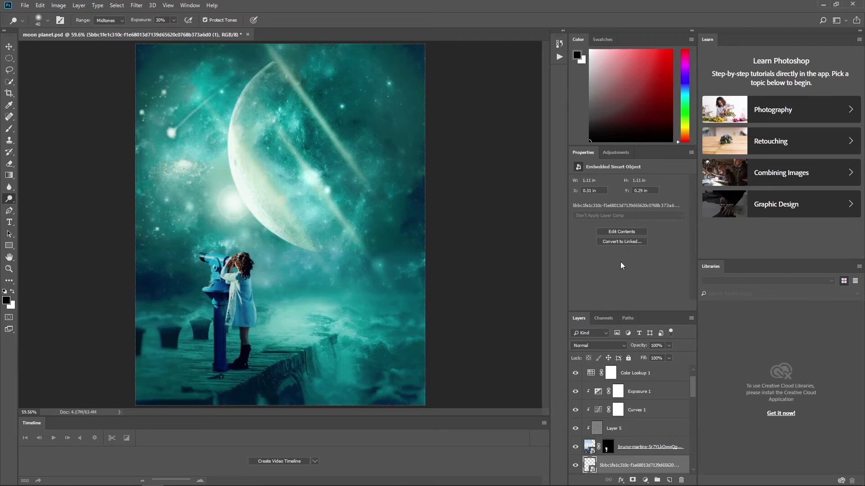
pyautogui.moveTo(693, 391)
pyautogui.mouseDown()
pyautogui.moveTo(695, 399)
pyautogui.moveTo(693, 387)
pyautogui.mouseUp()
# Select the Exposure 1 mask and pick a stroke brush with default black and white colours.
pyautogui.click(618, 412)
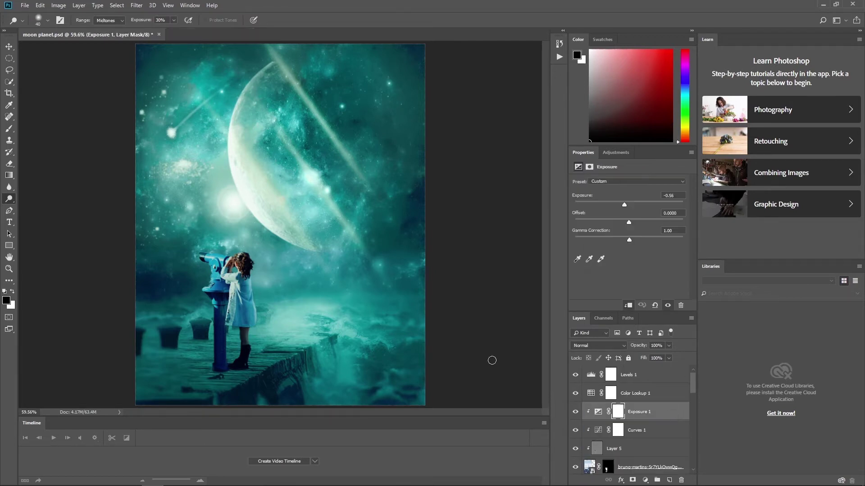
pyautogui.click(47, 20)
pyautogui.moveTo(288, 146)
pyautogui.mouseDown()
pyautogui.moveTo(293, 135)
pyautogui.moveTo(301, 148)
pyautogui.moveTo(294, 169)
pyautogui.mouseUp()
pyautogui.scroll(-3, 269, 179)
pyautogui.scroll(-3, 255, 179)
pyautogui.scroll(-3, 291, 159)
pyautogui.scroll(-1, 161, 151)
pyautogui.doubleClick(161, 151)
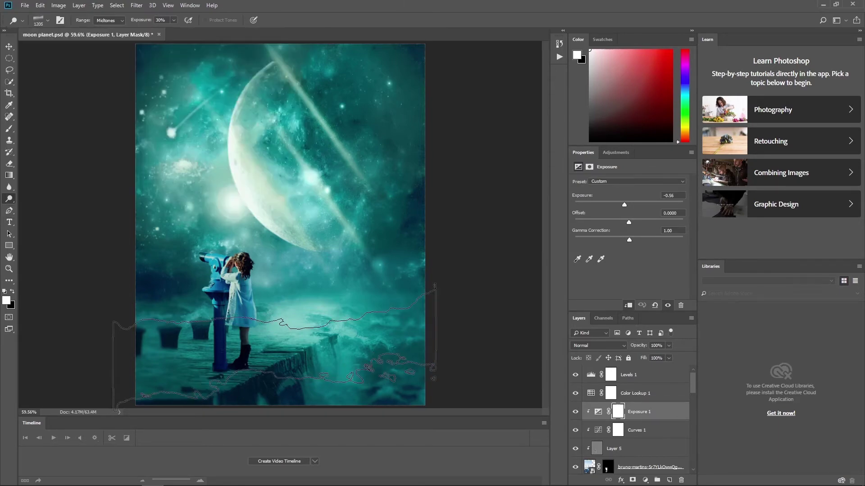
pyautogui.press('b')
pyautogui.press('x')
# Choose the 1205 px Fog brush from the brush presets.
pyautogui.click(47, 19)
pyautogui.scroll(3, 285, 125)
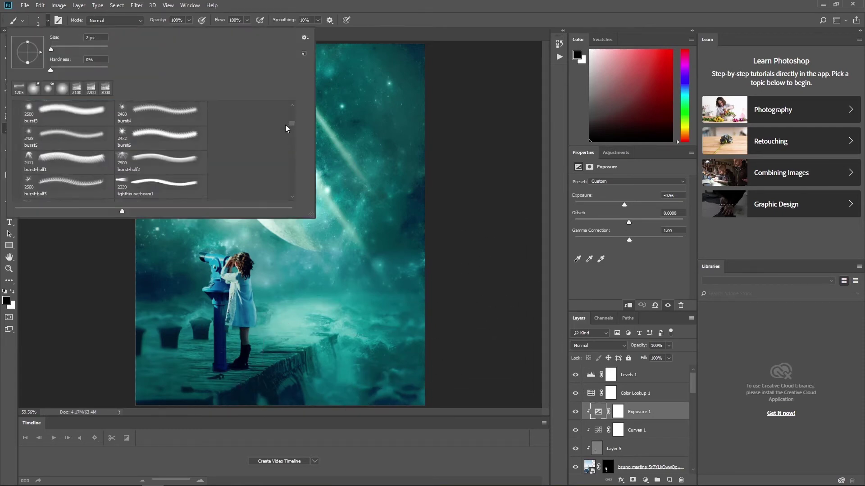
pyautogui.scroll(2, 284, 143)
pyautogui.scroll(-3, 284, 148)
pyautogui.scroll(-2, 284, 162)
pyautogui.scroll(-2, 282, 171)
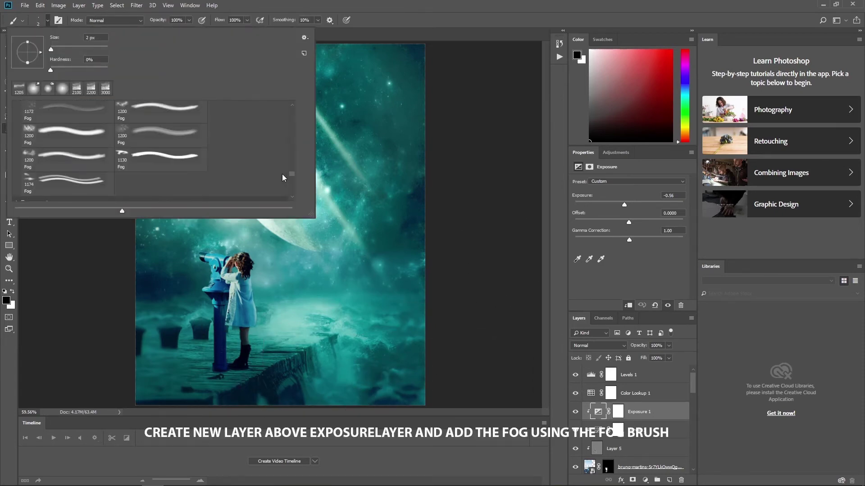
pyautogui.scroll(-1, 282, 174)
pyautogui.scroll(2, 279, 169)
pyautogui.click(161, 157)
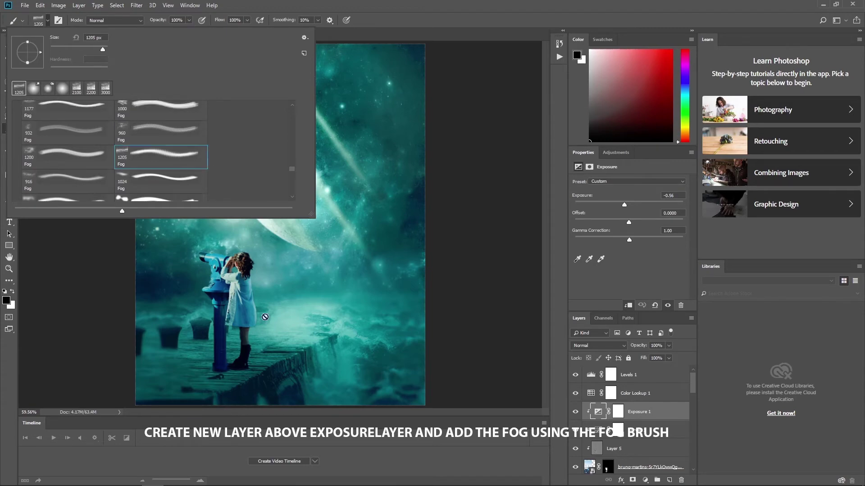
# Paint white fog across the pier on a new layer above Exposure 1.
pyautogui.click(669, 480)
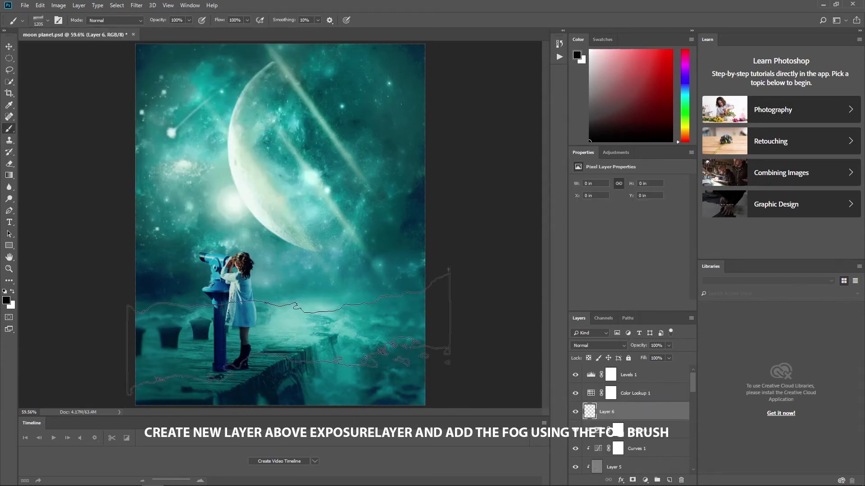
pyautogui.press('x')
pyautogui.click(491, 296)
pyautogui.click(495, 279)
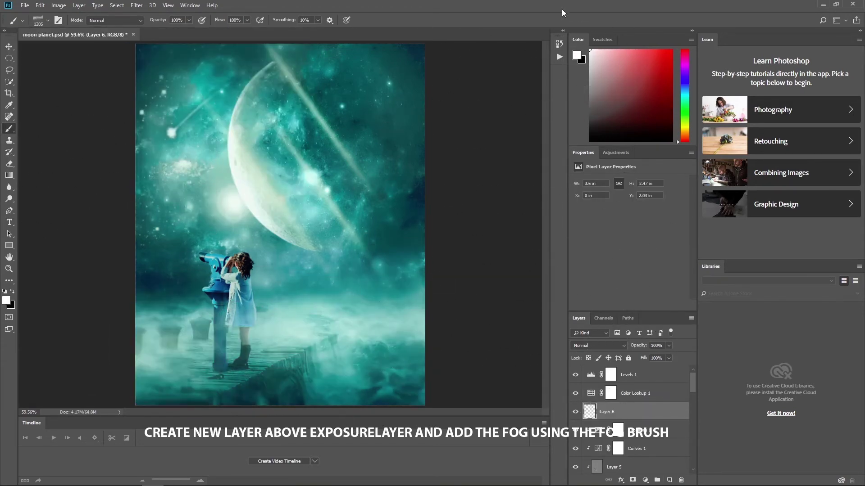
# Set the fog layer's blend mode to Vivid Light and add a layer mask.
pyautogui.click(598, 346)
pyautogui.click(585, 152)
pyautogui.click(598, 345)
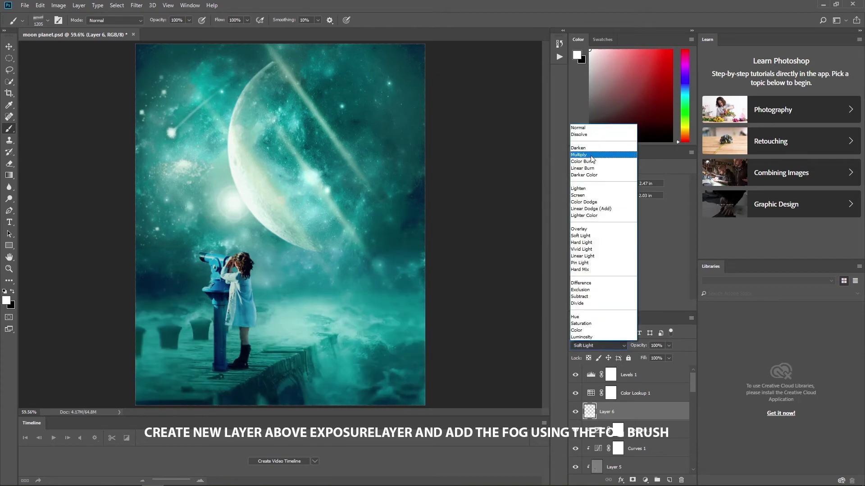
pyautogui.click(585, 153)
pyautogui.press('Down')
pyautogui.press('Down')
pyautogui.press('Down')
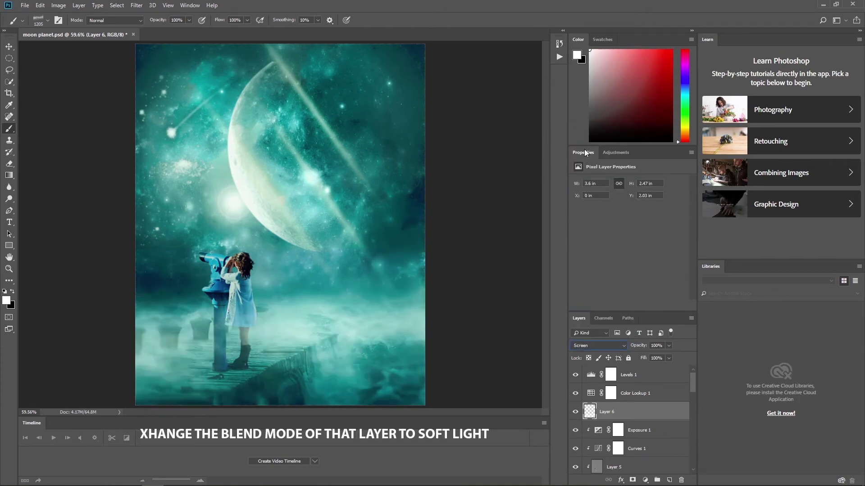
pyautogui.press('Down')
pyautogui.press('Down')
pyautogui.press('Down')
pyautogui.press('Down')
pyautogui.press('Down')
pyautogui.press('Down')
pyautogui.press('Down')
pyautogui.press('Down')
pyautogui.press('Down')
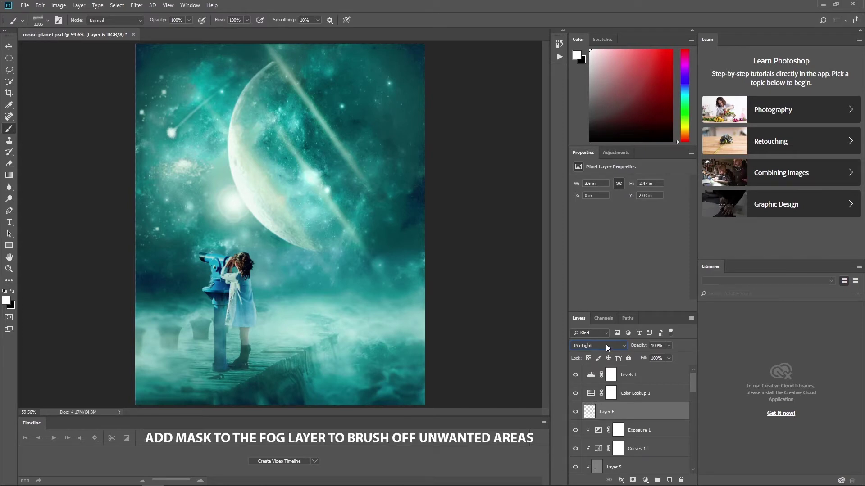
pyautogui.click(607, 346)
pyautogui.click(586, 252)
pyautogui.click(668, 345)
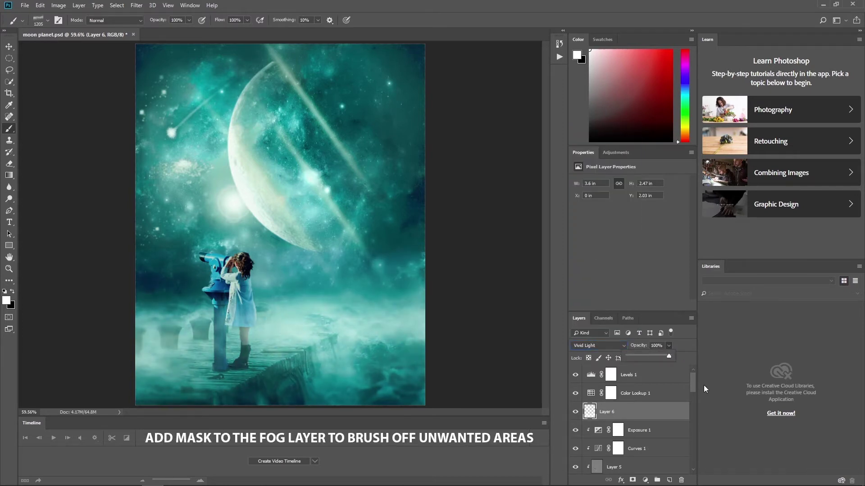
pyautogui.click(633, 481)
pyautogui.click(48, 20)
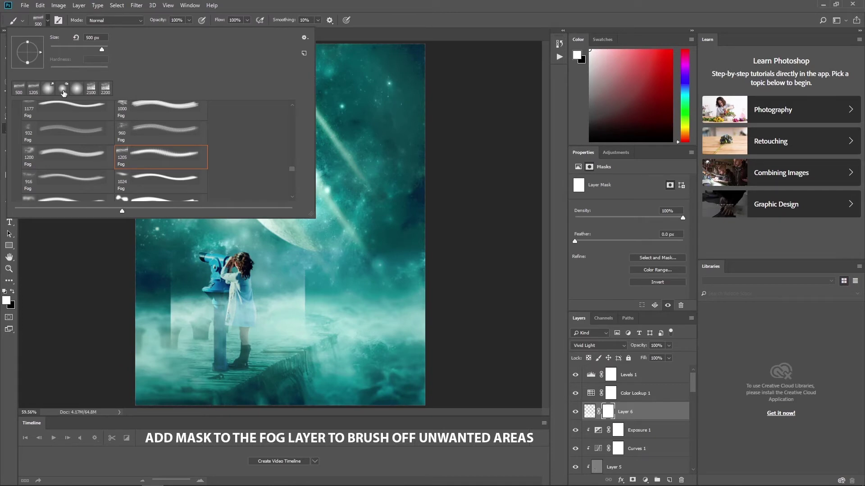
# Mask out the fog's hard edges with a 125 px soft round black brush.
pyautogui.click(78, 92)
pyautogui.doubleClick(77, 93)
pyautogui.press('[')
pyautogui.press('[')
pyautogui.press('[')
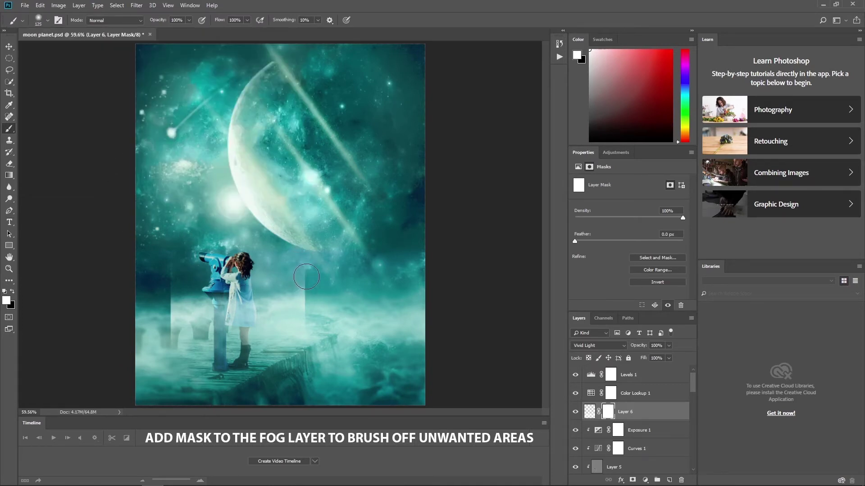
pyautogui.press('x')
pyautogui.moveTo(297, 272)
pyautogui.mouseDown()
pyautogui.moveTo(314, 339)
pyautogui.moveTo(357, 308)
pyautogui.moveTo(330, 317)
pyautogui.moveTo(371, 309)
pyautogui.mouseUp()
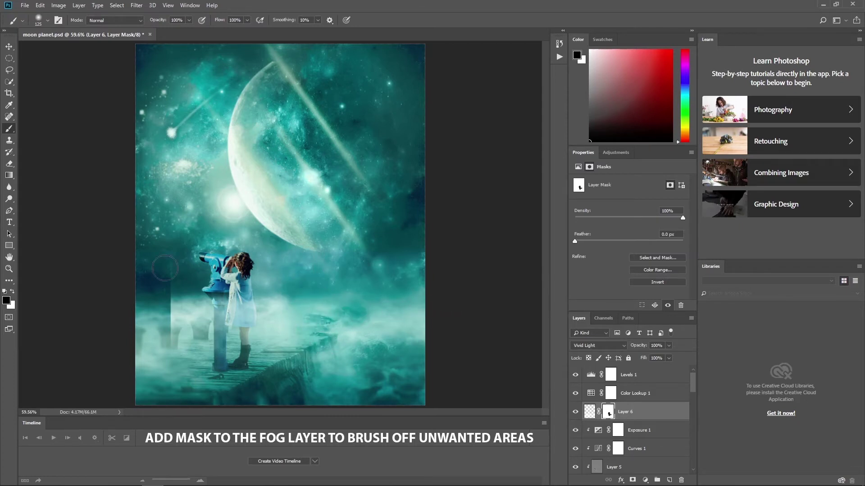
pyautogui.moveTo(157, 285)
pyautogui.mouseDown()
pyautogui.moveTo(155, 311)
pyautogui.moveTo(152, 296)
pyautogui.mouseUp()
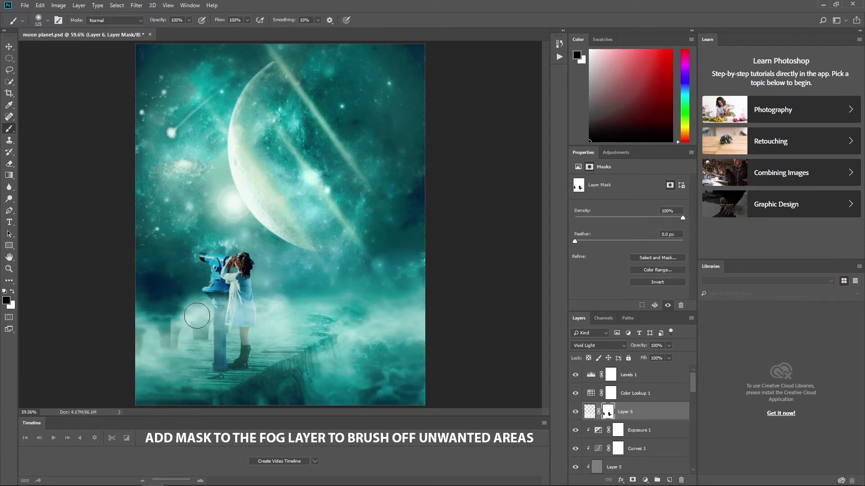
# At lower brush opacity, refine the fog near the telescope base and left pillars.
pyautogui.click(189, 20)
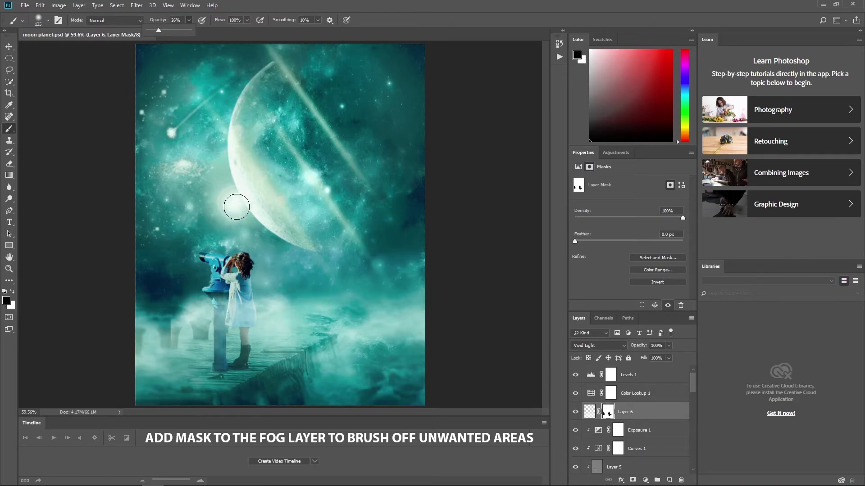
pyautogui.moveTo(215, 288); pyautogui.dragTo(171, 298)
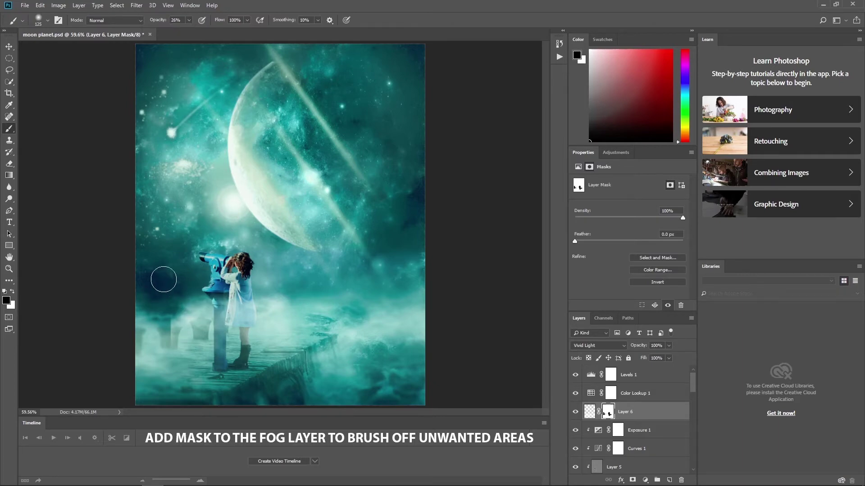
pyautogui.press('x')
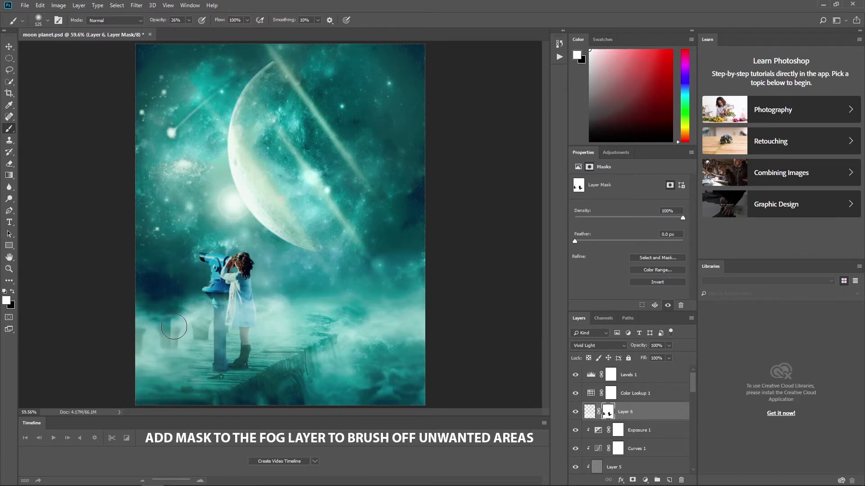
pyautogui.moveTo(177, 329); pyautogui.dragTo(149, 318)
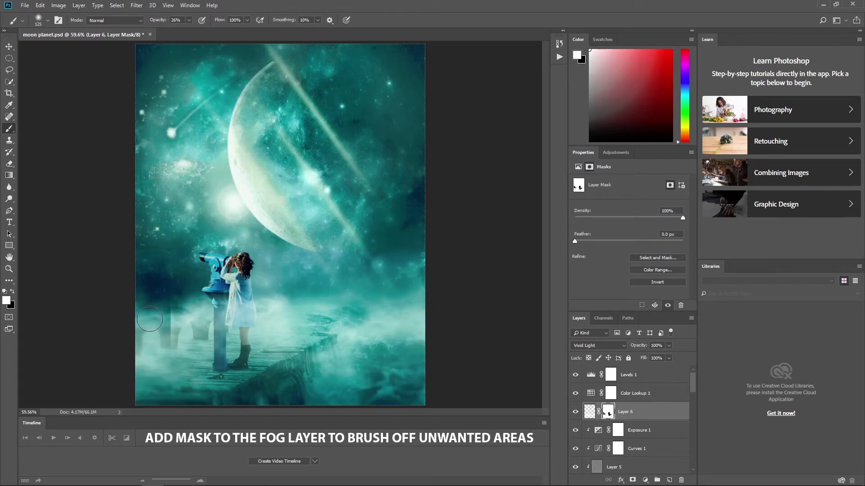
pyautogui.press('x')
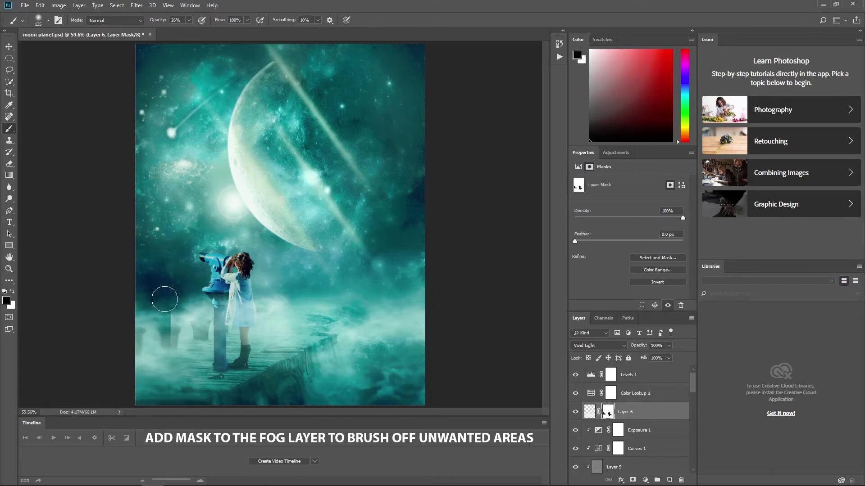
pyautogui.moveTo(168, 289); pyautogui.dragTo(166, 309)
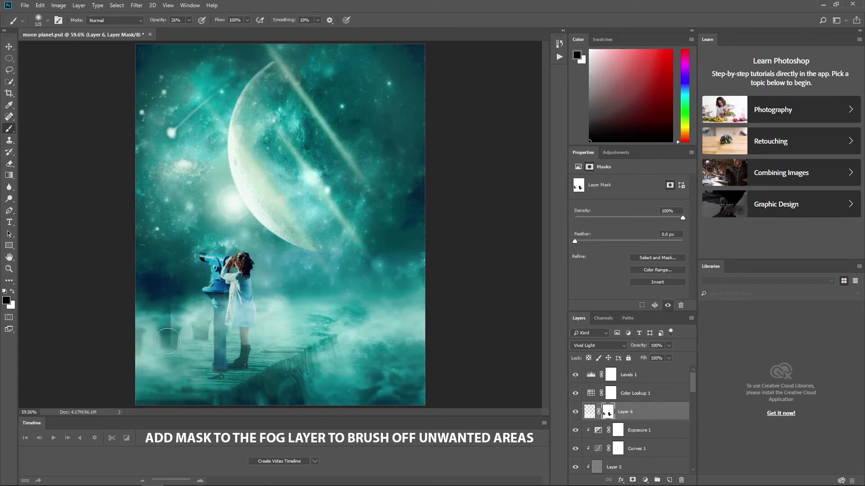
pyautogui.press('x')
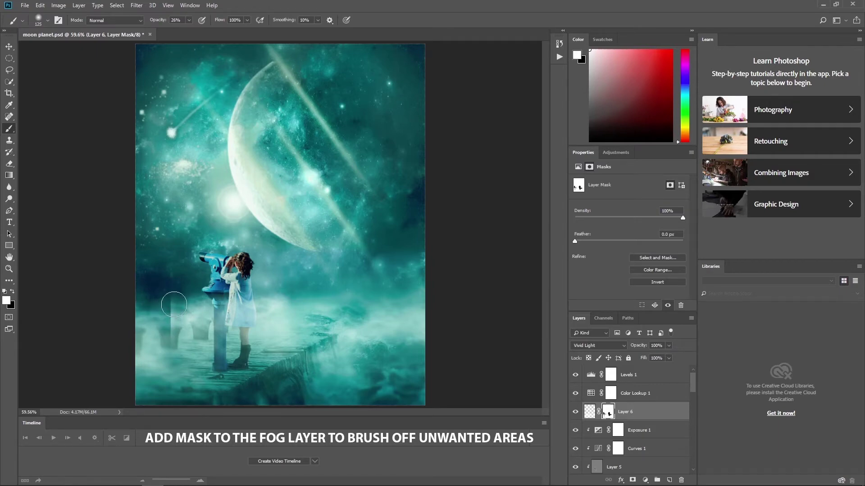
pyautogui.moveTo(174, 304); pyautogui.dragTo(177, 358)
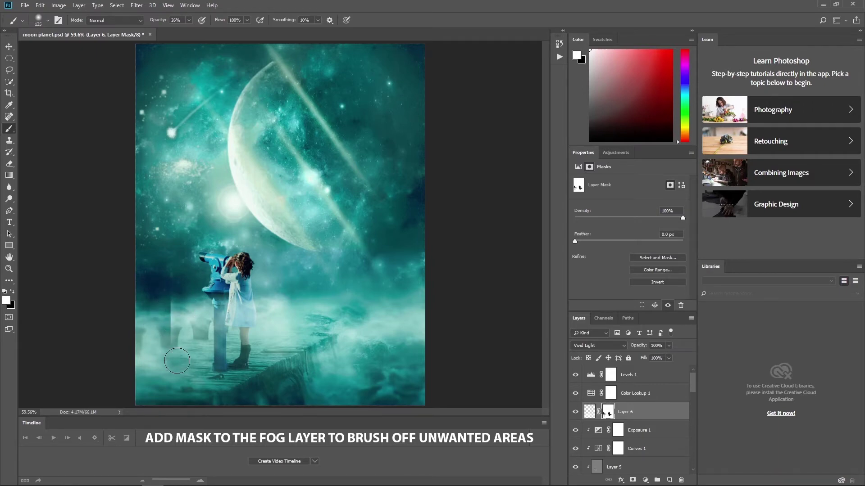
# Try masking the left pillars at 100% opacity, undo it, and delete Layer 6's mask.
pyautogui.click(189, 20)
pyautogui.moveTo(191, 33); pyautogui.dragTo(241, 34)
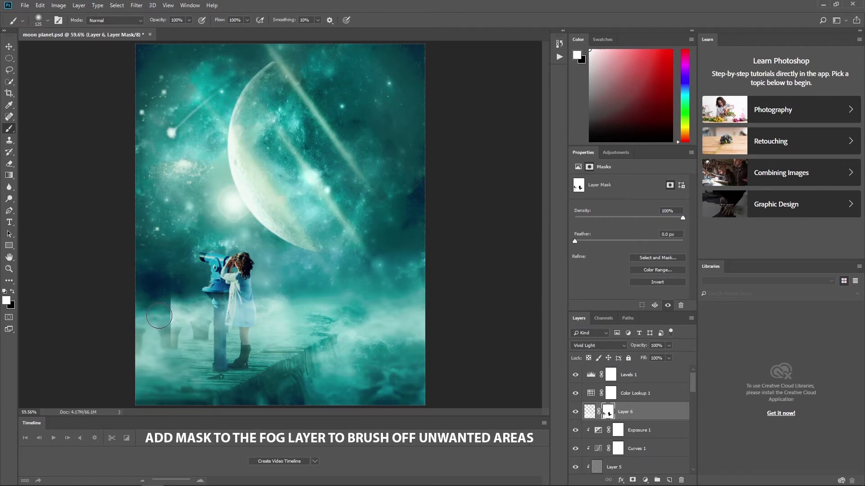
pyautogui.press('x')
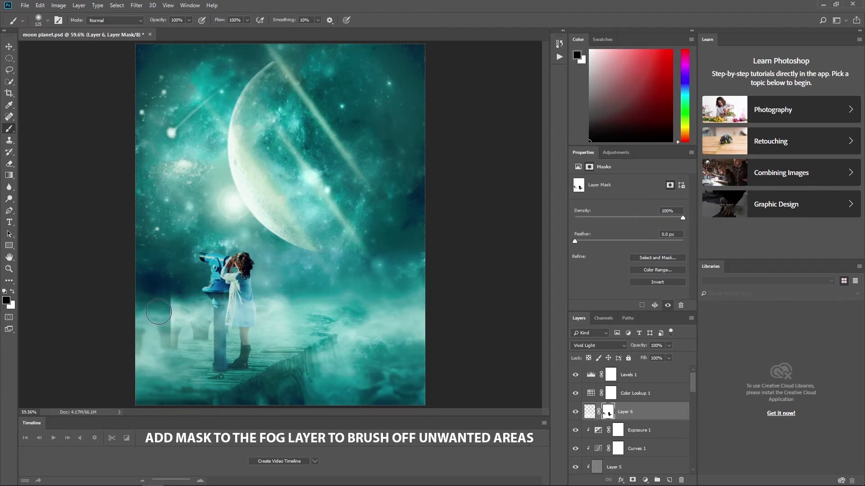
pyautogui.moveTo(158, 311); pyautogui.dragTo(173, 360)
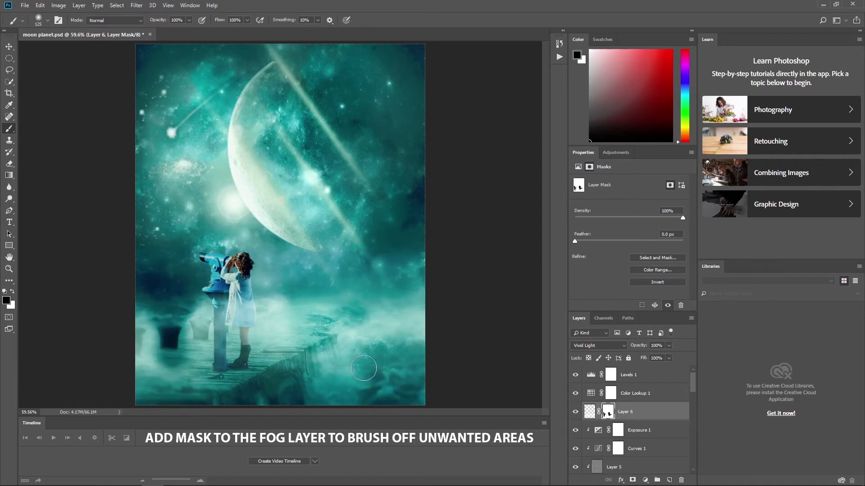
pyautogui.hotkey('ctrl', 'z')
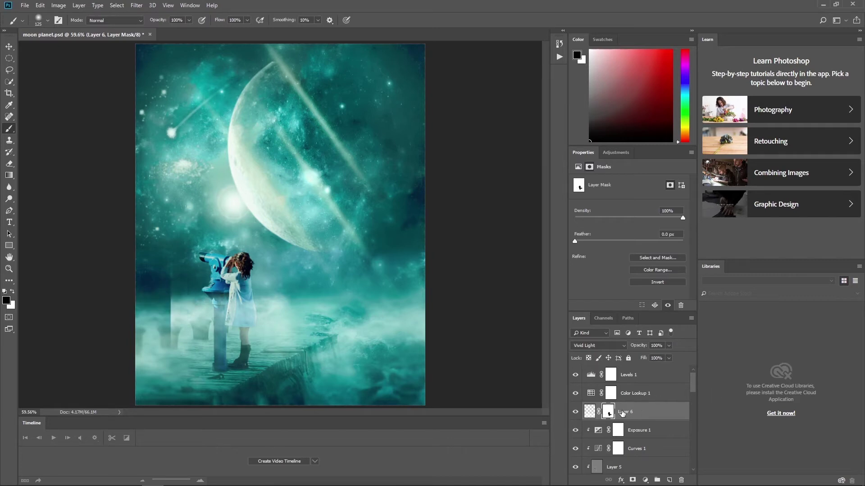
pyautogui.rightClick(611, 412)
pyautogui.click(643, 347)
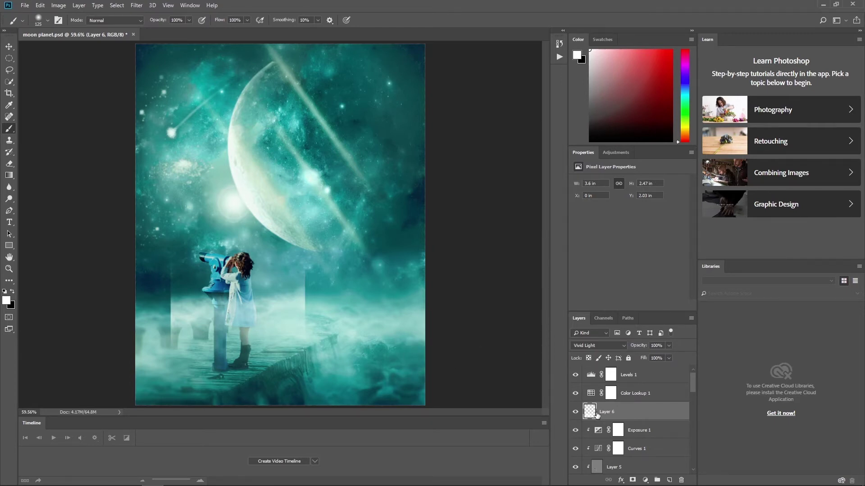
# Stretch the Layer 6 fog wider horizontally with Free Transform.
pyautogui.hotkey('ctrl', 't')
pyautogui.moveTo(425, 305); pyautogui.dragTo(484, 305)
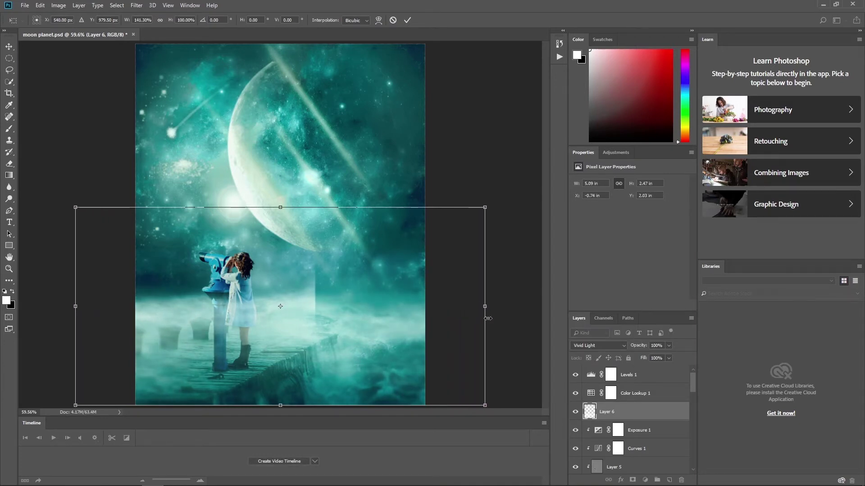
pyautogui.press('Return')
# Add a new mask to Layer 6 and paint out the fog's hard edge at 8% brush opacity.
pyautogui.press('b')
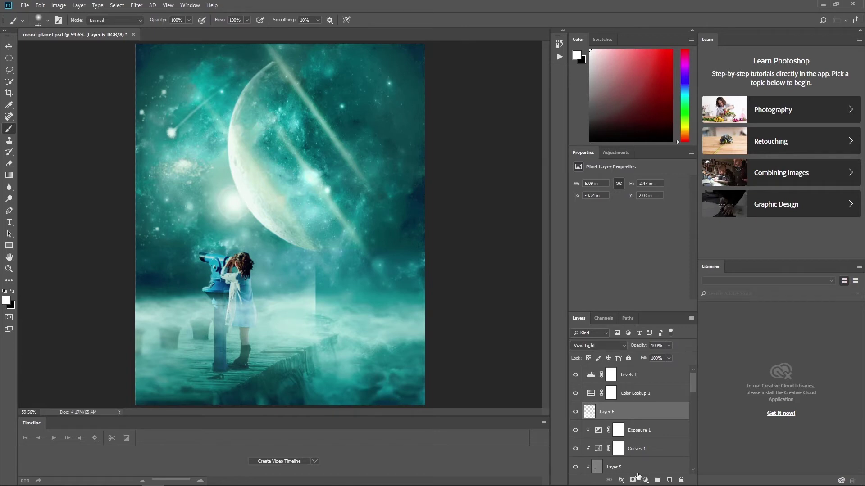
pyautogui.click(632, 480)
pyautogui.press('x')
pyautogui.moveTo(324, 254); pyautogui.dragTo(317, 310)
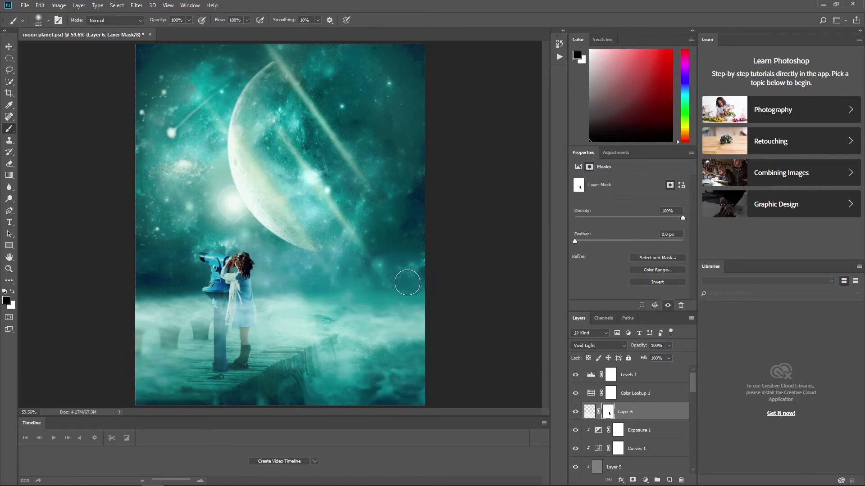
pyautogui.hotkey('ctrl', 'z')
pyautogui.moveTo(320, 260)
pyautogui.mouseDown()
pyautogui.moveTo(309, 299)
pyautogui.moveTo(319, 328)
pyautogui.mouseUp()
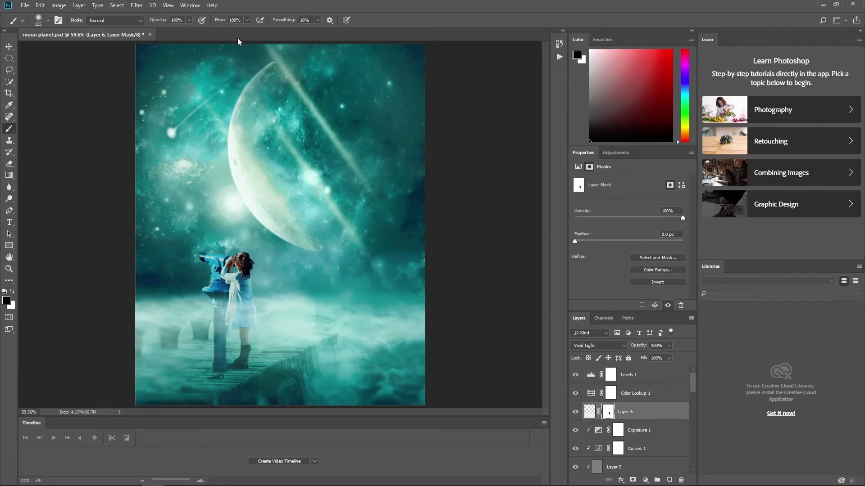
pyautogui.click(189, 20)
pyautogui.moveTo(155, 31); pyautogui.dragTo(149, 30)
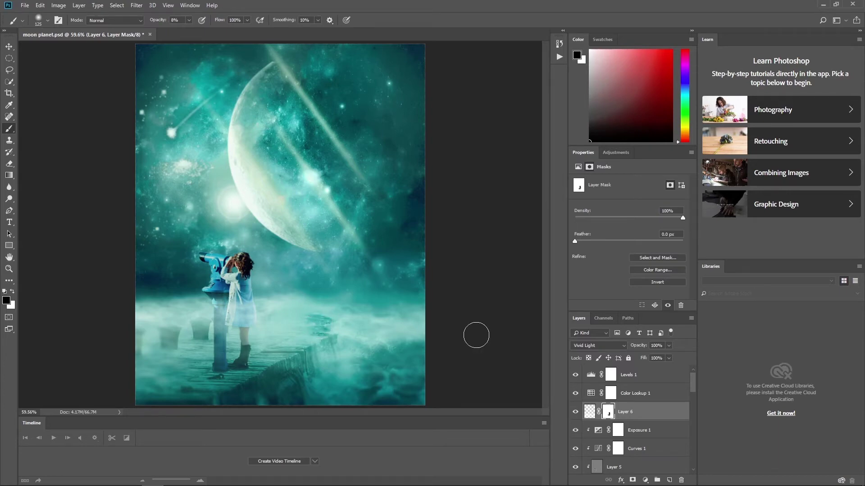
pyautogui.scroll(-1, 680, 380)
# Show and select the comet layer, then apply a 1.5 px Gaussian Blur.
pyautogui.scroll(-1, 676, 383)
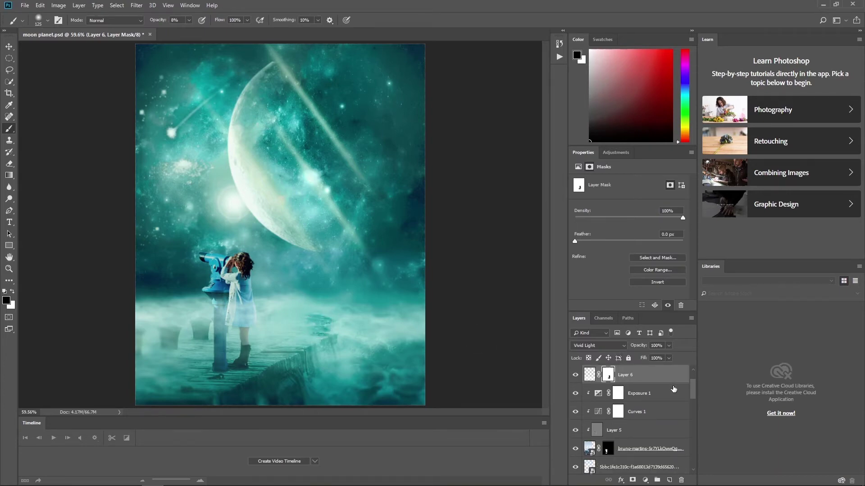
pyautogui.scroll(-1, 643, 375)
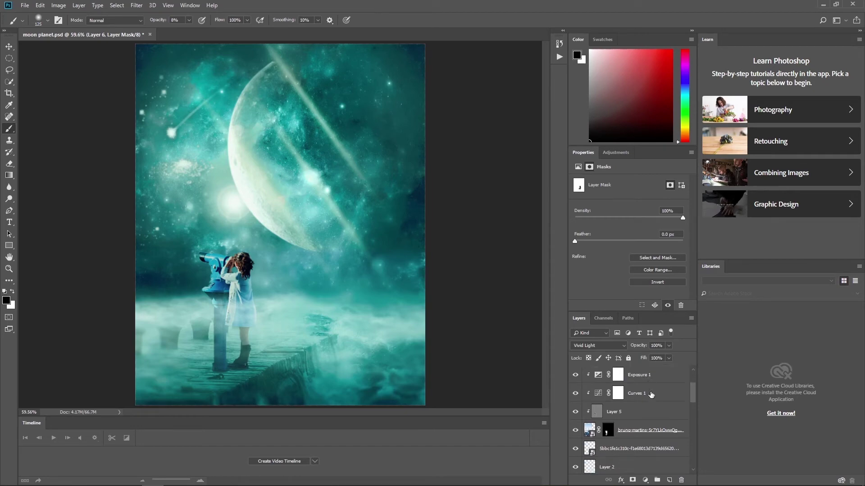
pyautogui.click(575, 449)
pyautogui.click(575, 449)
pyautogui.click(639, 449)
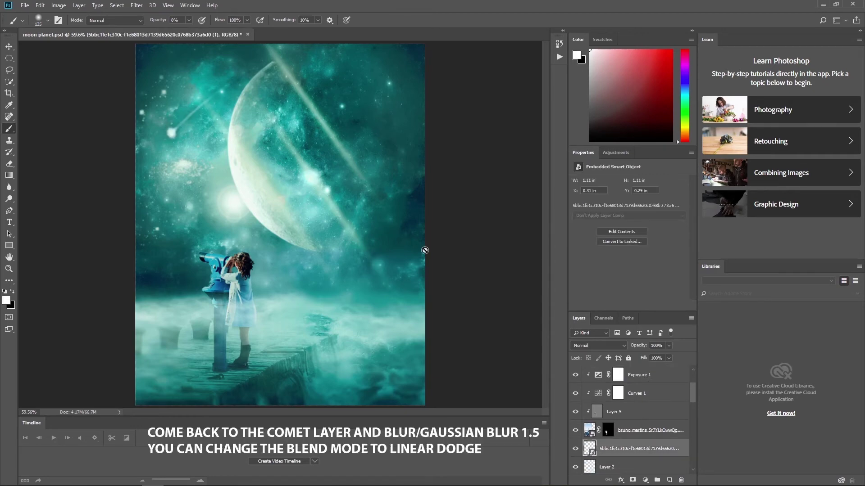
pyautogui.click(136, 5)
pyautogui.moveTo(141, 108)
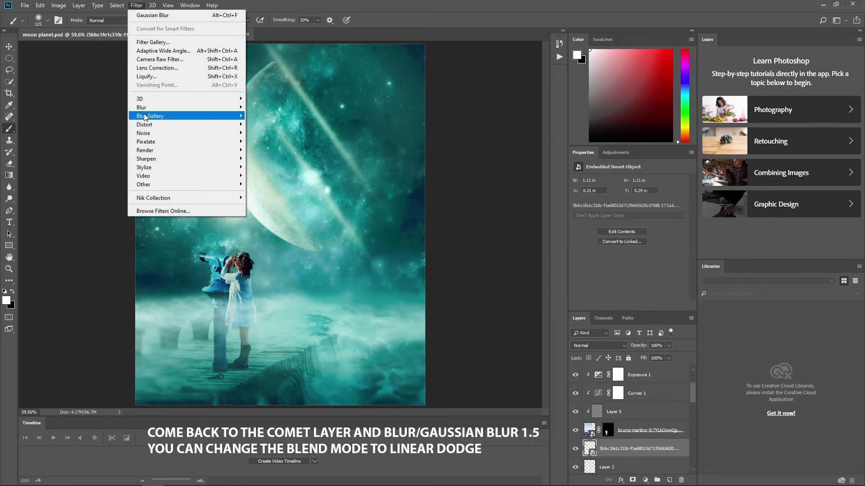
pyautogui.click(289, 141)
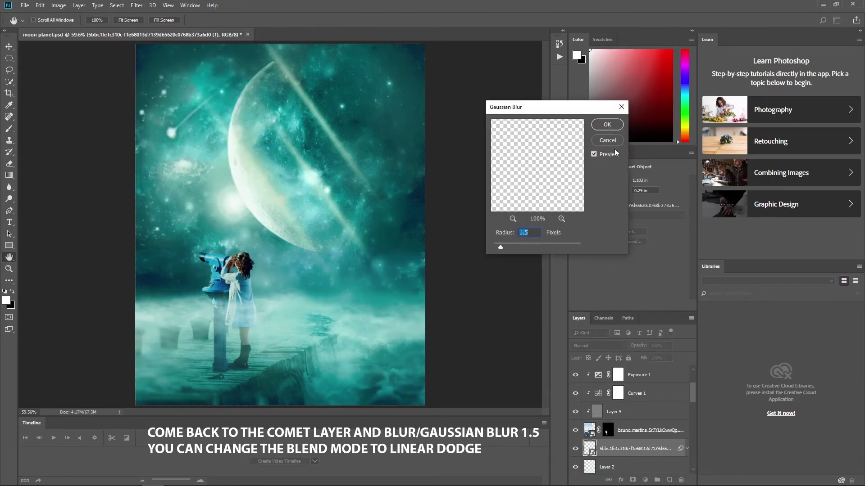
pyautogui.click(607, 125)
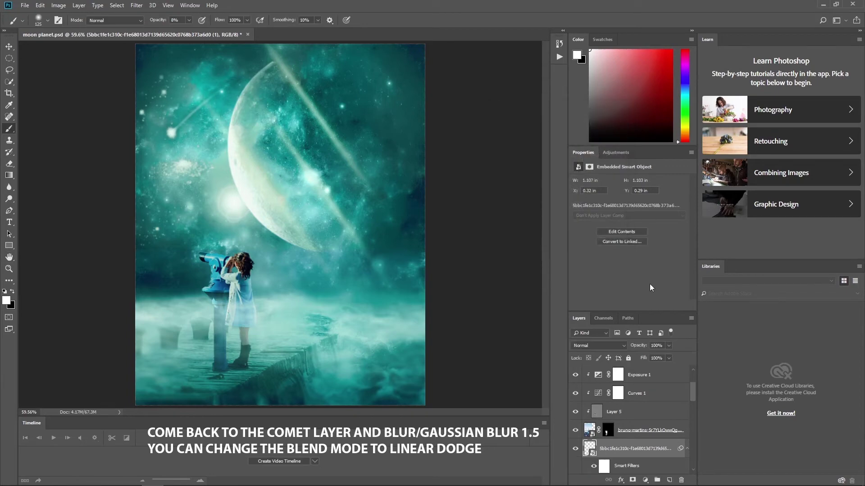
# Set the comet's blend mode to Linear Dodge (Add) after comparing Screen and Normal.
pyautogui.click(611, 346)
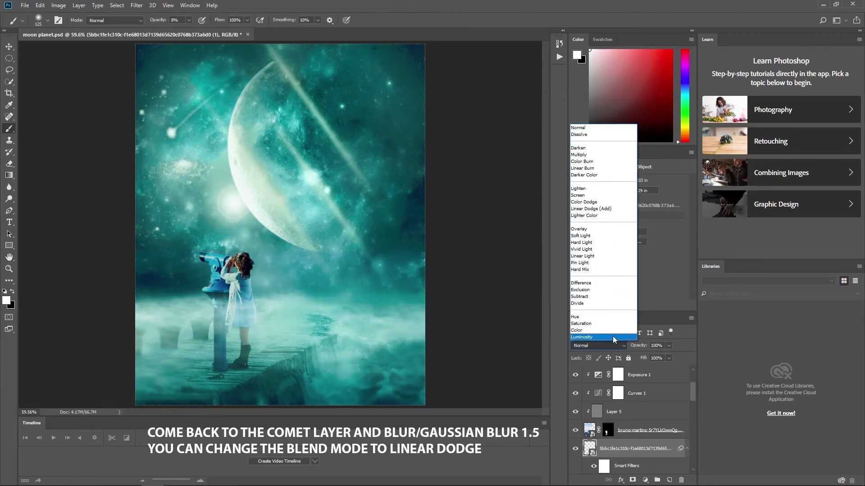
pyautogui.click(599, 206)
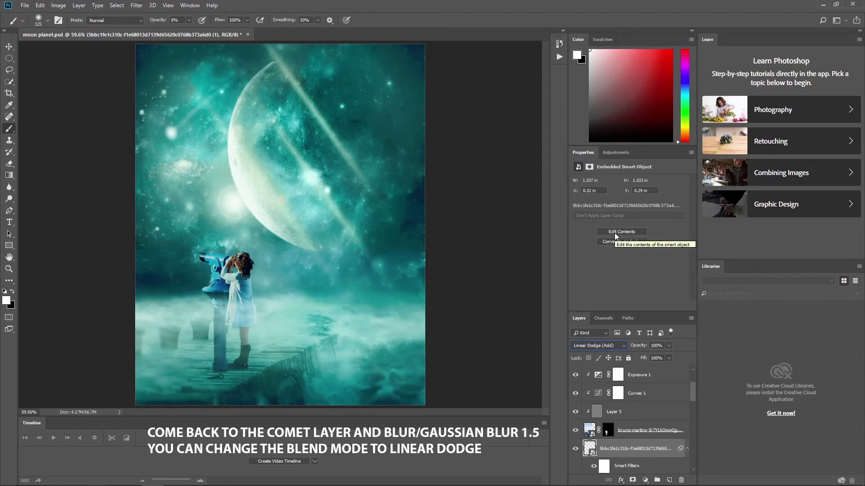
pyautogui.click(613, 344)
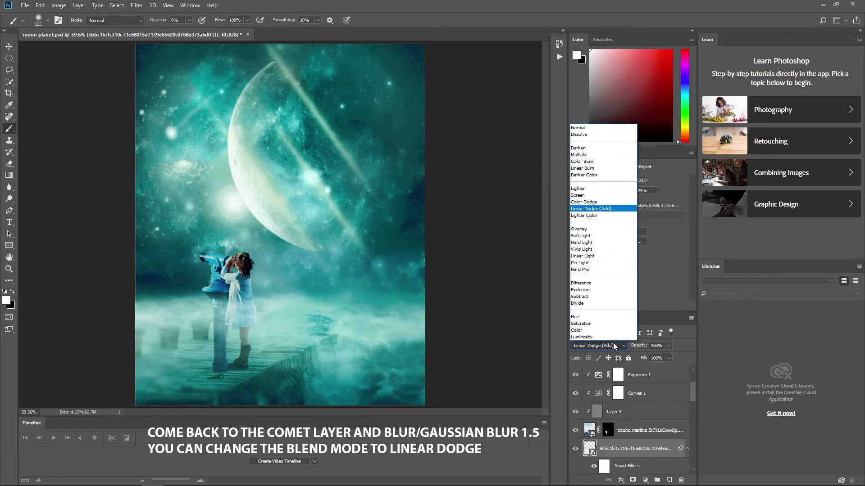
pyautogui.click(599, 197)
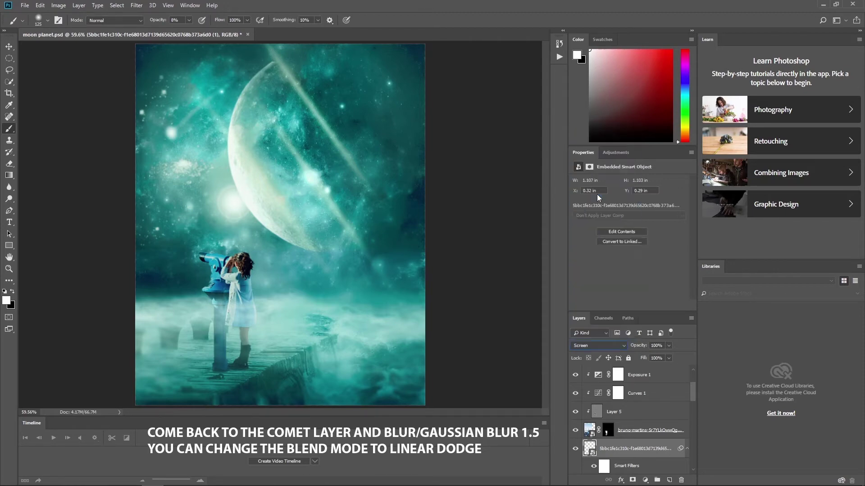
pyautogui.click(611, 344)
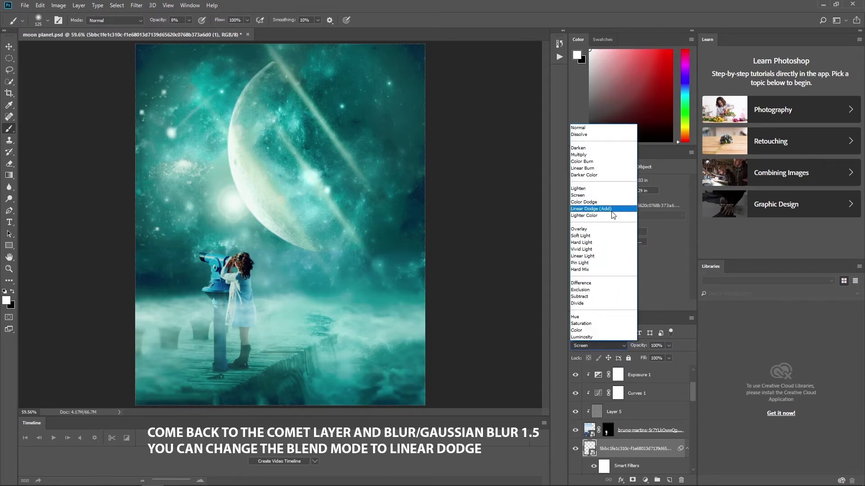
pyautogui.click(603, 209)
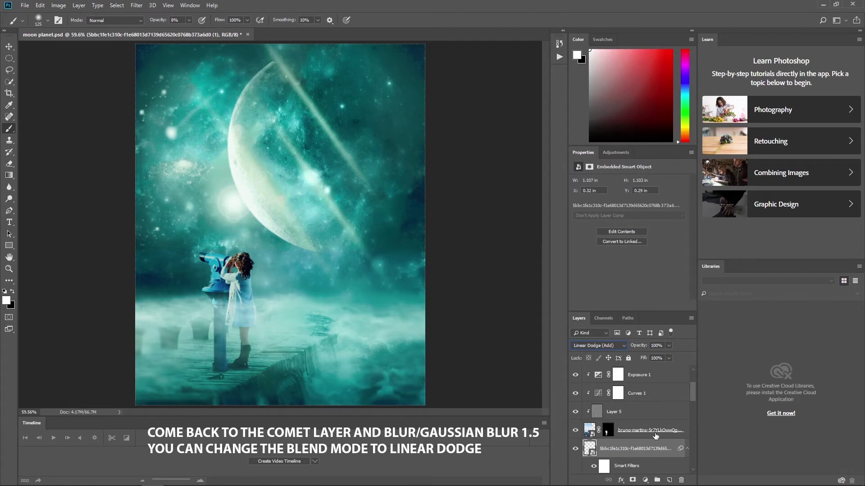
pyautogui.click(594, 467)
pyautogui.click(593, 346)
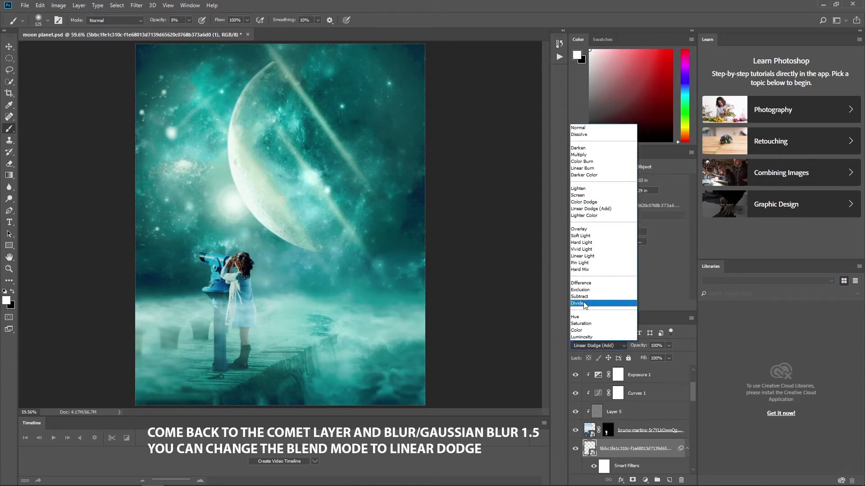
pyautogui.click(589, 129)
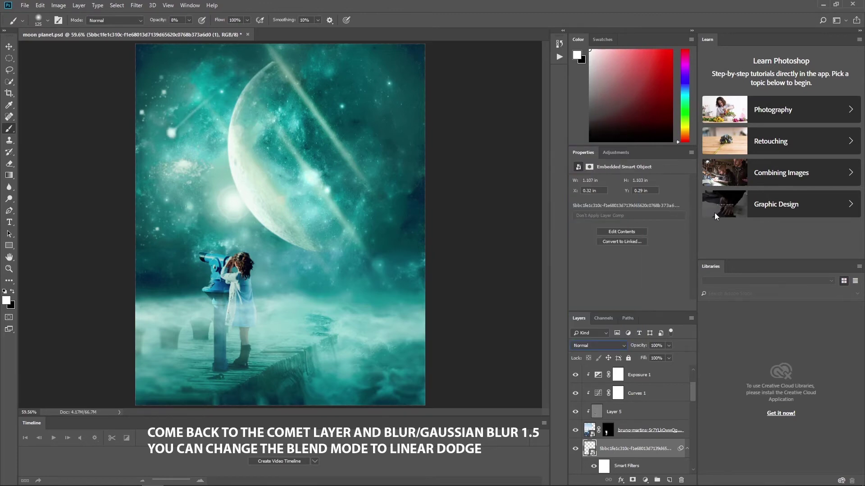
pyautogui.click(598, 345)
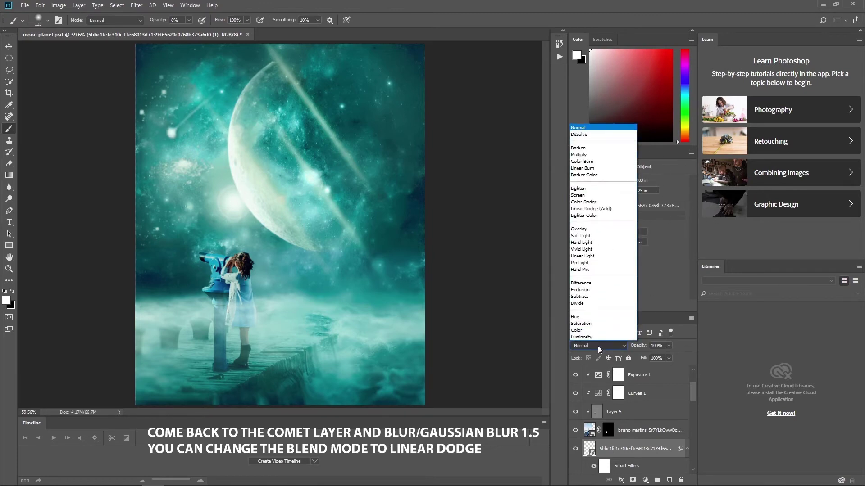
pyautogui.click(612, 210)
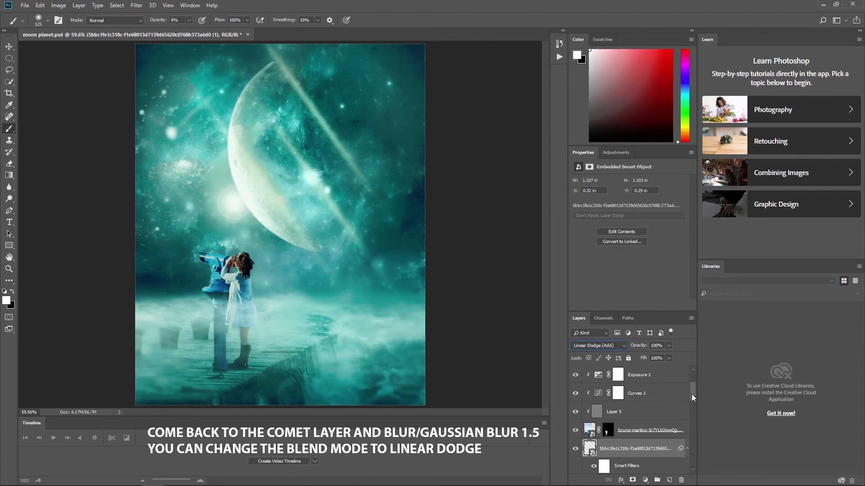
# Select the Layer 6 fog layer and bring up the Actions panel.
pyautogui.scroll(3, 691, 394)
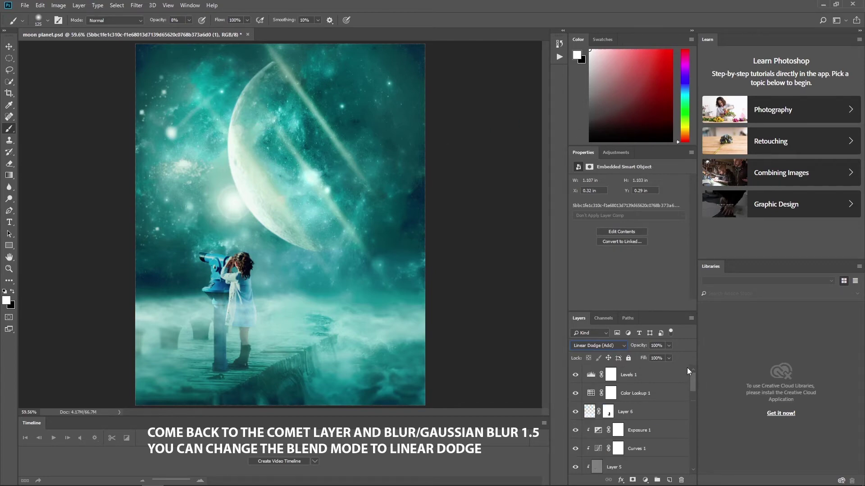
pyautogui.click(658, 415)
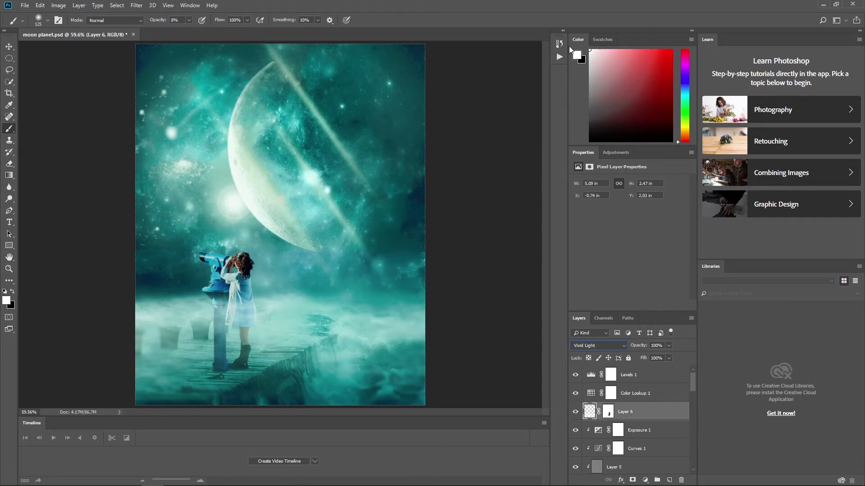
pyautogui.click(558, 56)
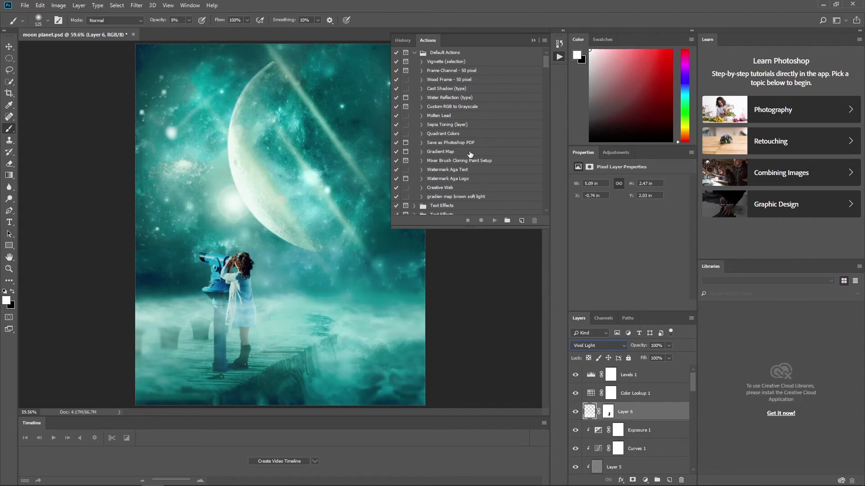
# Play the Creative Web action to add the watermark text.
pyautogui.click(454, 188)
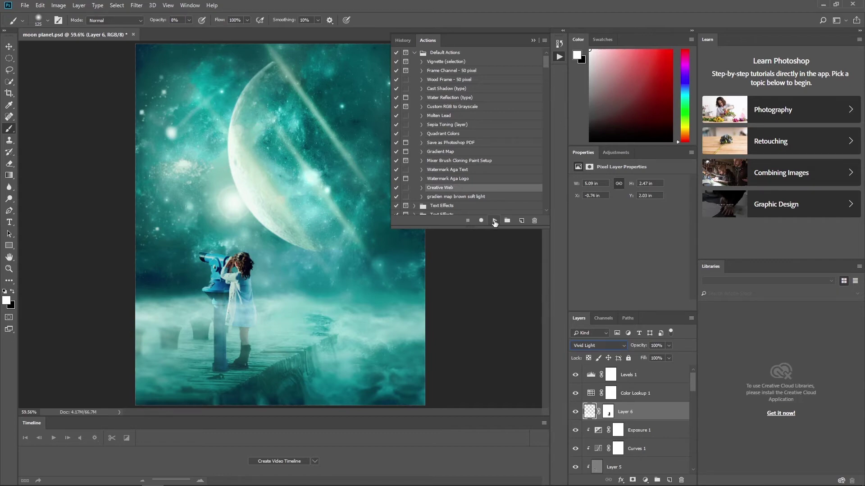
pyautogui.click(494, 221)
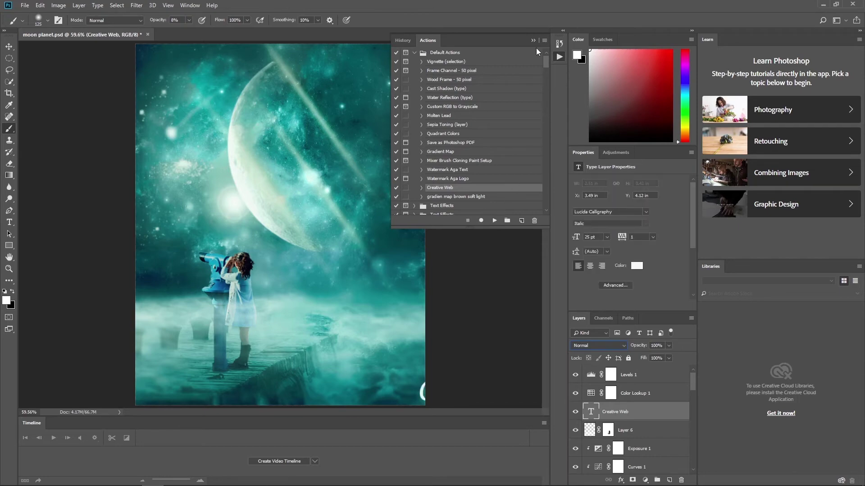
pyautogui.click(546, 57)
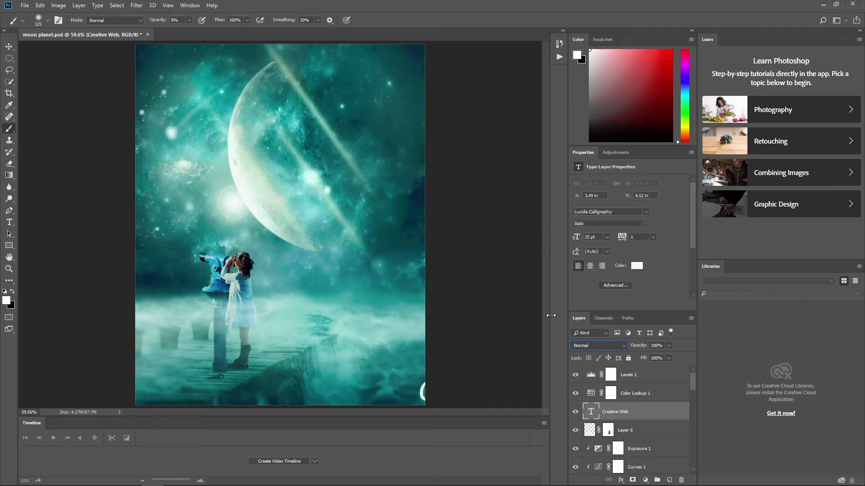
# Scale the watermark down and move it into the bottom-right corner.
pyautogui.hotkey('ctrl', 't')
pyautogui.moveTo(530, 364); pyautogui.dragTo(403, 364)
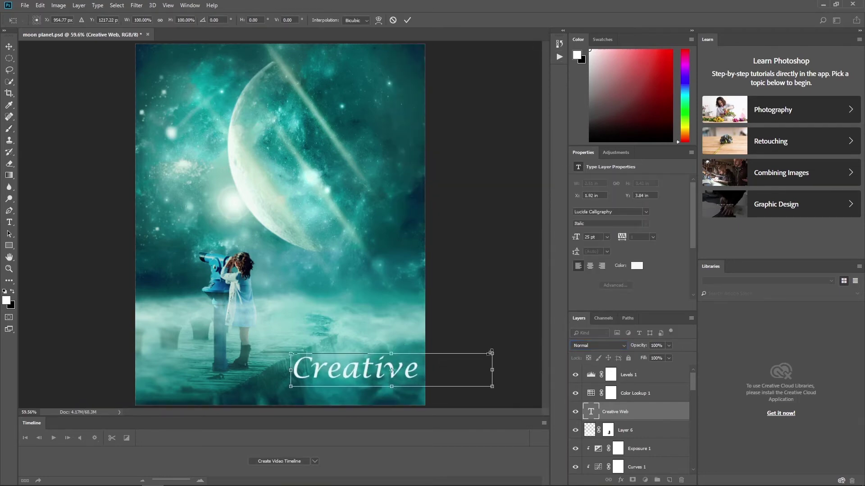
pyautogui.moveTo(490, 352)
pyautogui.mouseDown()
pyautogui.moveTo(429, 355)
pyautogui.moveTo(401, 387)
pyautogui.moveTo(416, 382)
pyautogui.mouseUp()
pyautogui.press('Return')
pyautogui.press('b')
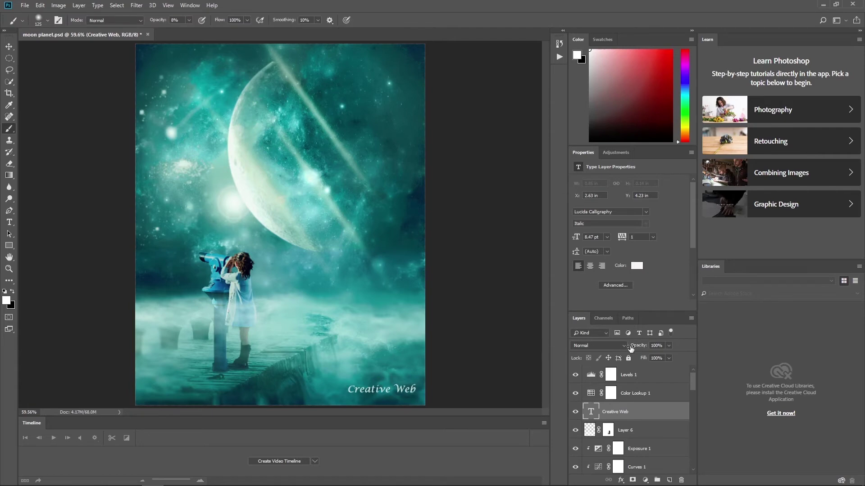
# Fade the watermark layer to 54% opacity.
pyautogui.click(668, 346)
pyautogui.moveTo(650, 355); pyautogui.dragTo(646, 357)
pyautogui.click(741, 357)
pyautogui.click(575, 430)
# Select the girl's layer and add a Hue/Saturation adjustment over it.
pyautogui.scroll(-3, 652, 430)
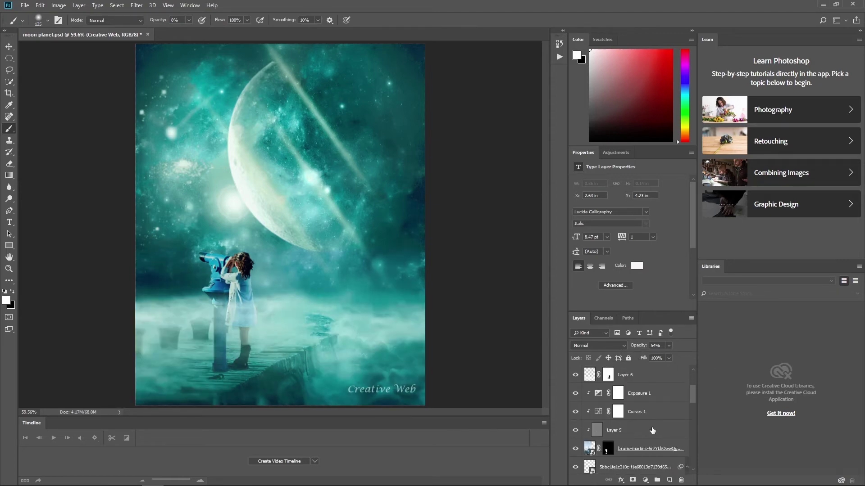
pyautogui.scroll(-1, 652, 430)
pyautogui.scroll(-1, 653, 431)
pyautogui.scroll(-1, 653, 431)
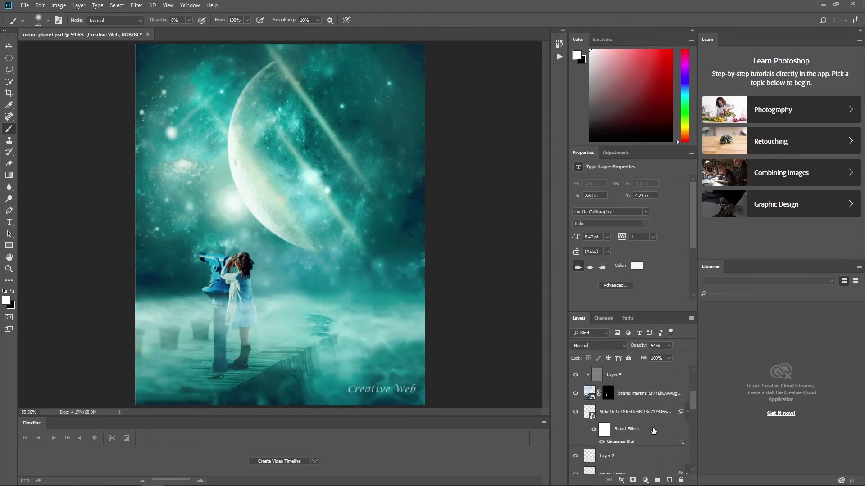
pyautogui.scroll(-1, 653, 430)
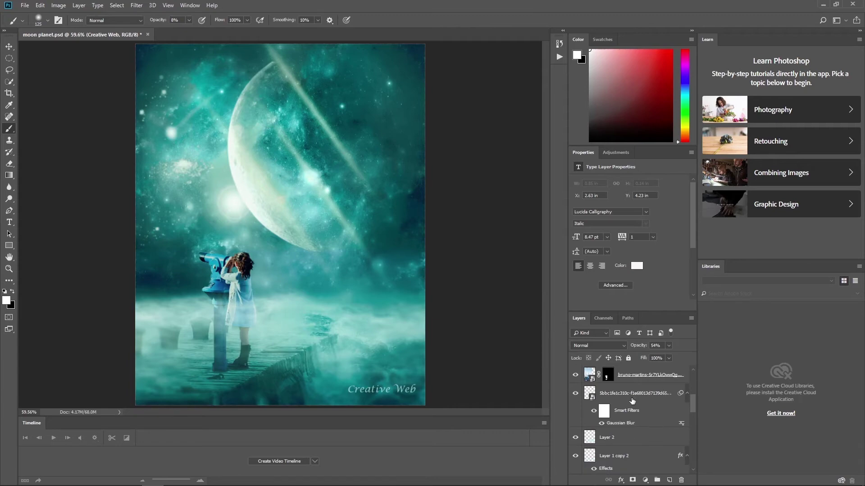
pyautogui.scroll(4, 653, 407)
pyautogui.scroll(-1, 658, 411)
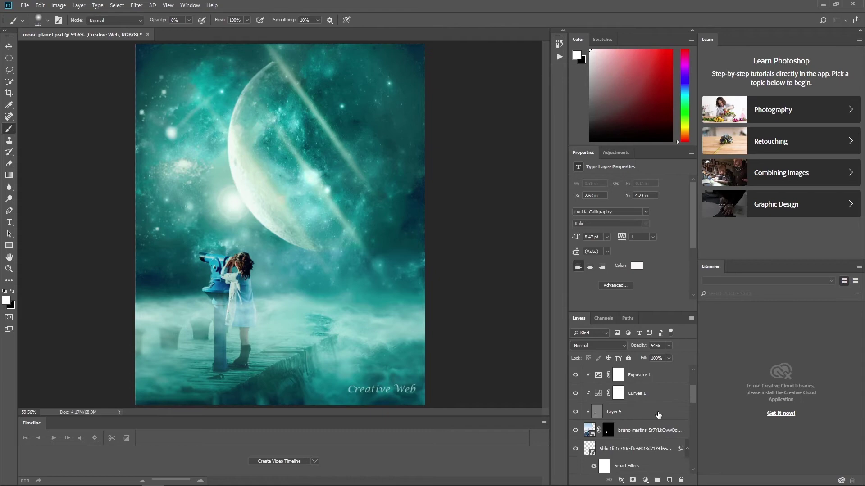
pyautogui.click(575, 430)
pyautogui.click(592, 431)
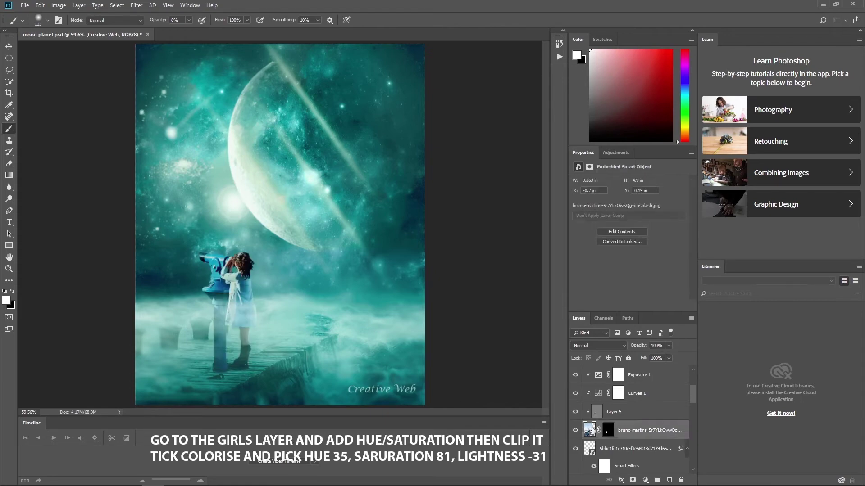
pyautogui.click(644, 480)
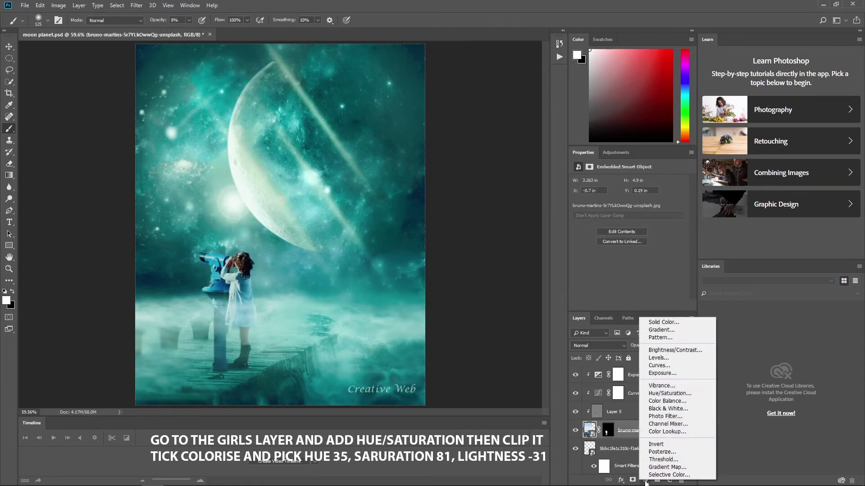
pyautogui.click(679, 394)
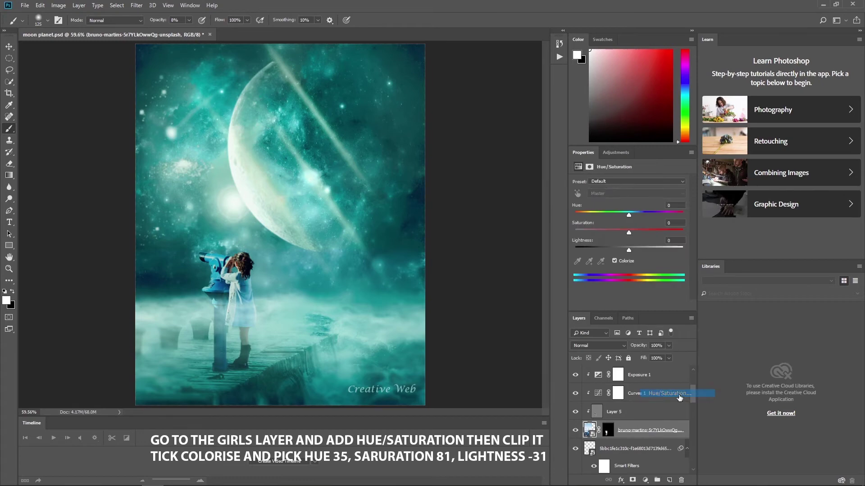
# Colorize the Hue/Saturation adjustment with Hue 35, Saturation 81, Lightness -31.
pyautogui.click(615, 261)
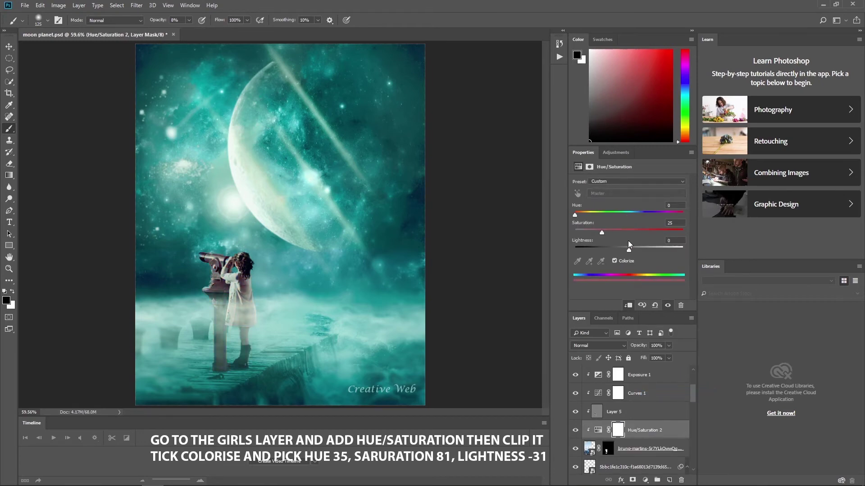
pyautogui.moveTo(602, 233); pyautogui.dragTo(644, 233)
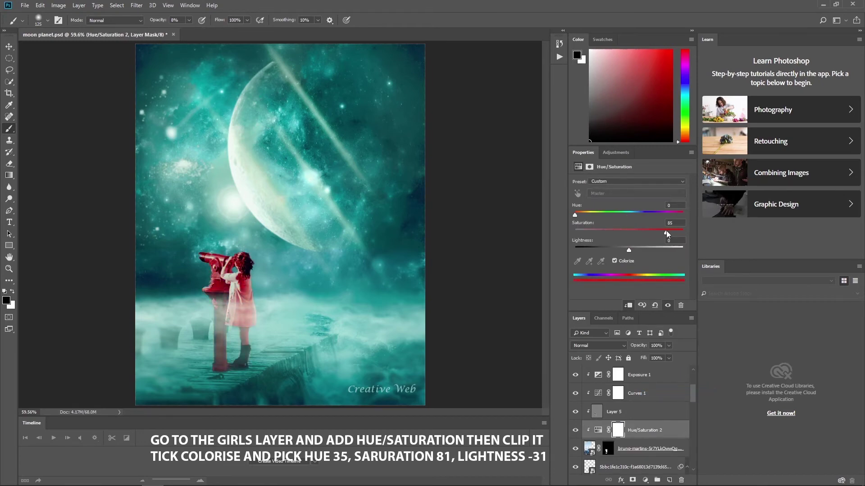
pyautogui.moveTo(643, 230)
pyautogui.mouseDown()
pyautogui.moveTo(629, 230)
pyautogui.moveTo(628, 246)
pyautogui.mouseUp()
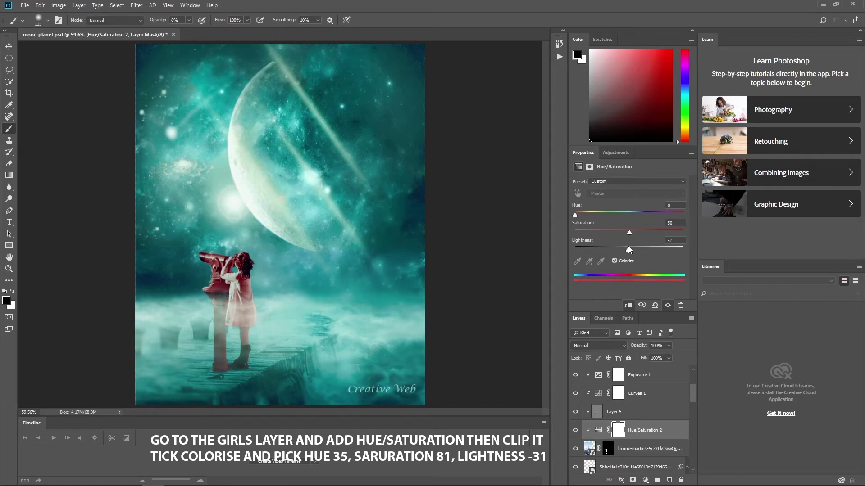
pyautogui.moveTo(577, 211)
pyautogui.mouseDown()
pyautogui.moveTo(664, 219)
pyautogui.moveTo(587, 222)
pyautogui.moveTo(570, 220)
pyautogui.moveTo(617, 213)
pyautogui.moveTo(569, 213)
pyautogui.moveTo(660, 230)
pyautogui.moveTo(604, 249)
pyautogui.moveTo(617, 250)
pyautogui.mouseUp()
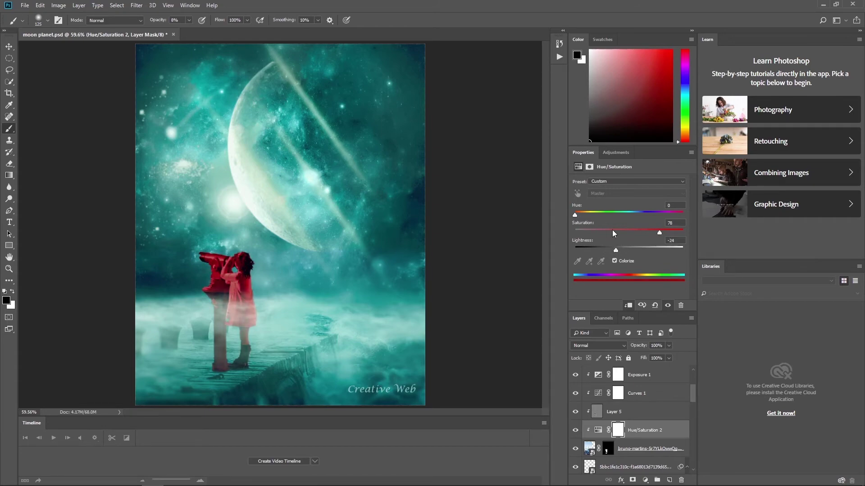
pyautogui.moveTo(573, 214); pyautogui.dragTo(585, 215)
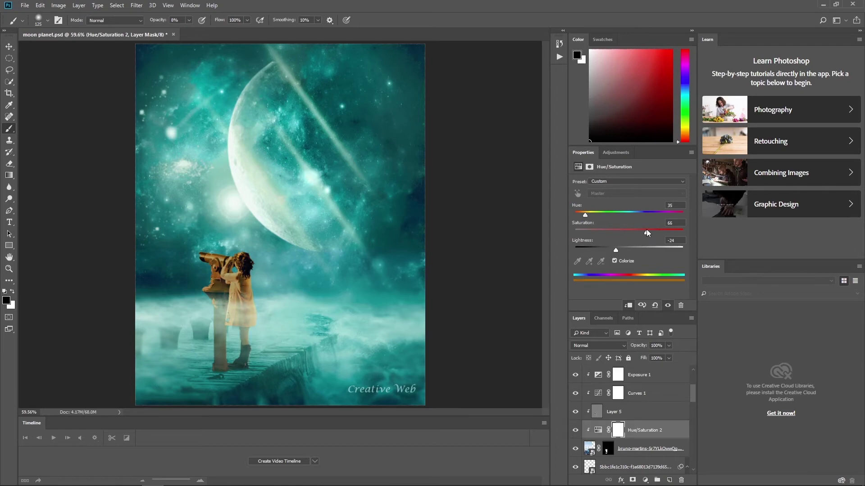
pyautogui.moveTo(647, 233); pyautogui.dragTo(665, 231)
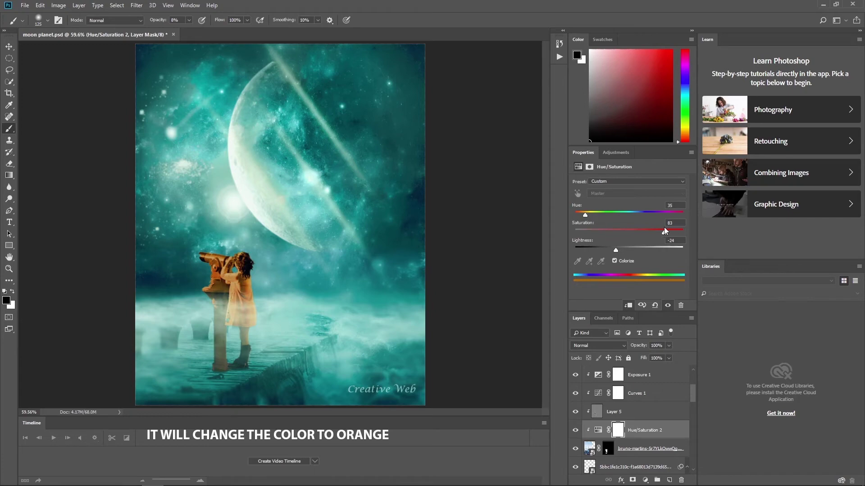
pyautogui.moveTo(616, 252); pyautogui.dragTo(612, 252)
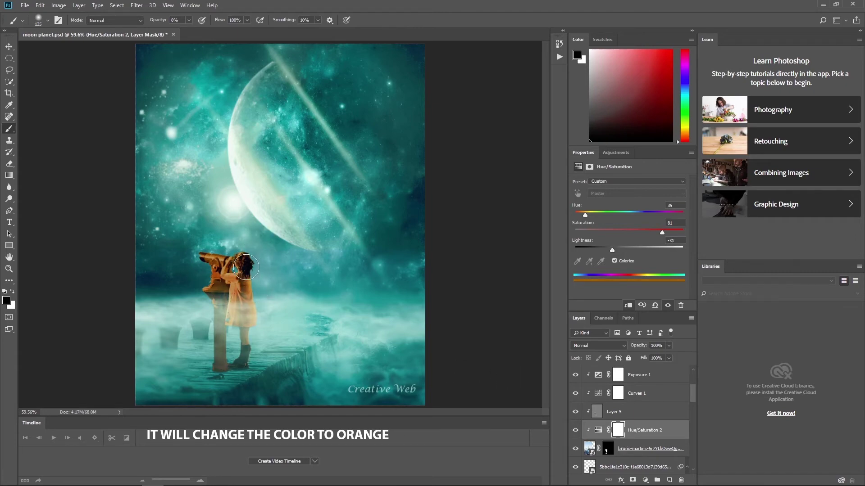
# Paint black at 100% brush opacity over the telescope on the Hue/Saturation mask.
pyautogui.click(189, 20)
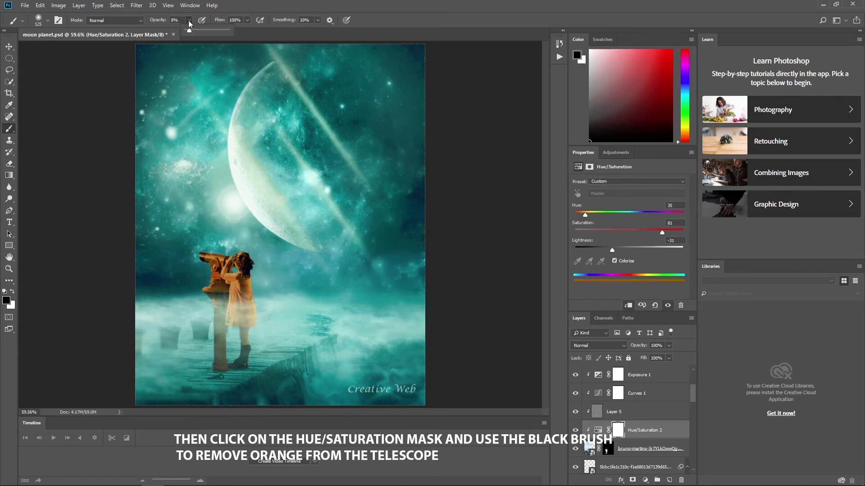
pyautogui.moveTo(188, 29); pyautogui.dragTo(236, 90)
pyautogui.moveTo(241, 259)
pyautogui.mouseDown()
pyautogui.moveTo(288, 249)
pyautogui.moveTo(199, 297)
pyautogui.moveTo(212, 298)
pyautogui.moveTo(217, 372)
pyautogui.moveTo(241, 378)
pyautogui.moveTo(242, 344)
pyautogui.moveTo(252, 348)
pyautogui.mouseUp()
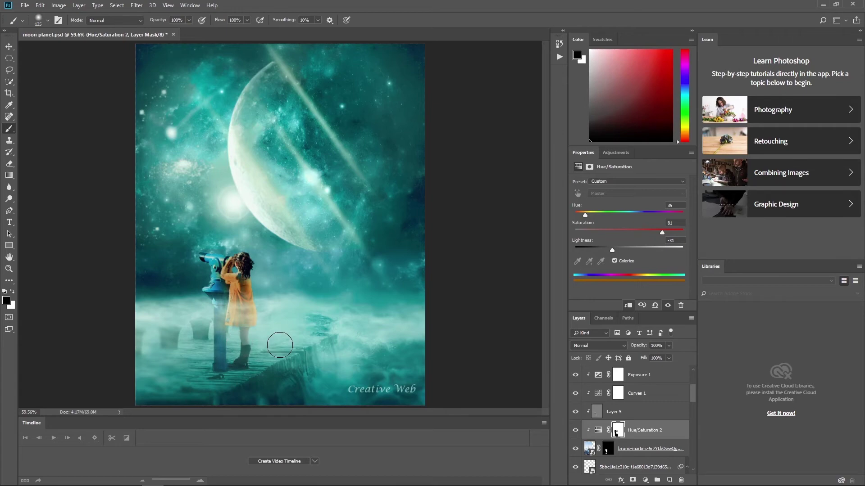
pyautogui.click(9, 269)
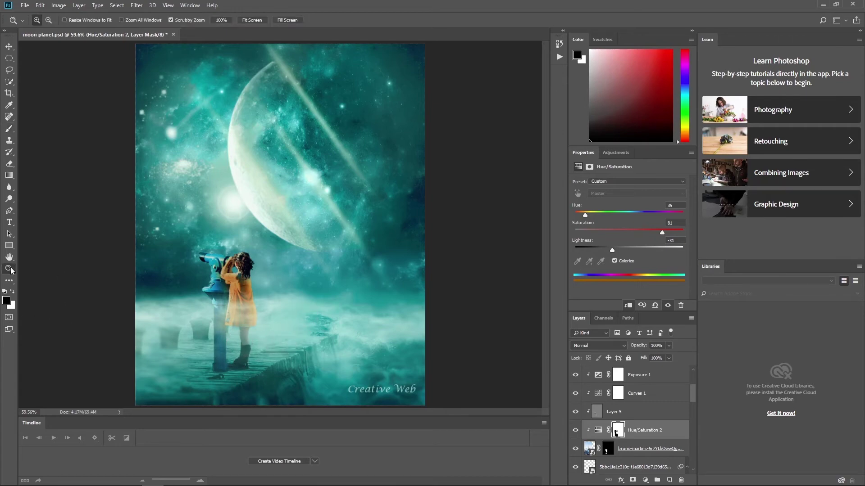
# Zoom in and mask the orange tint off the telescope's neck, body and pedestal.
pyautogui.click(257, 306)
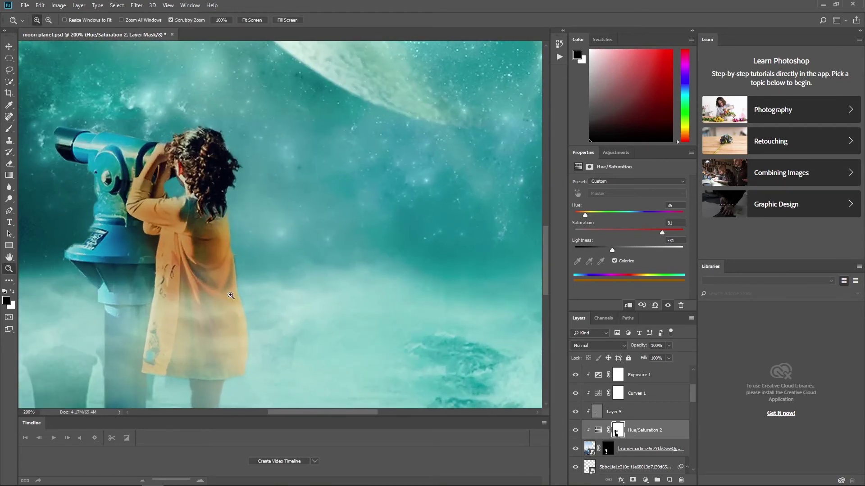
pyautogui.click(7, 131)
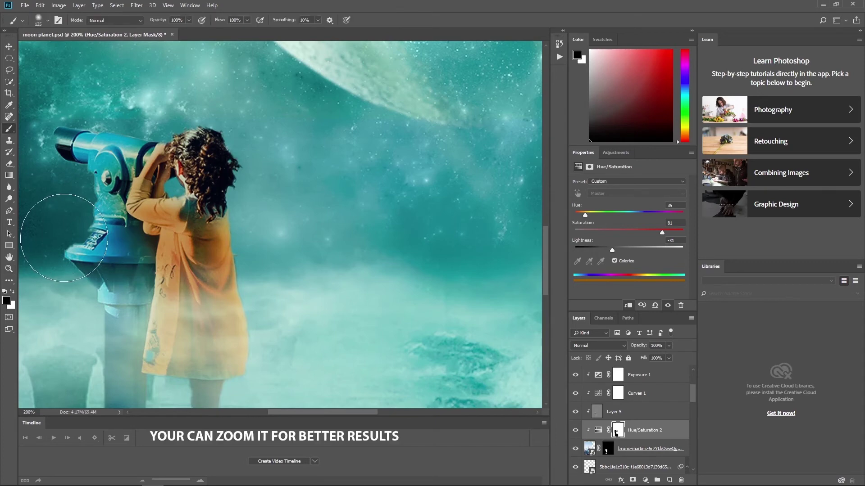
pyautogui.press('[')
pyautogui.press('[')
pyautogui.press('[')
pyautogui.moveTo(113, 214)
pyautogui.mouseDown()
pyautogui.moveTo(144, 251)
pyautogui.moveTo(135, 307)
pyautogui.mouseUp()
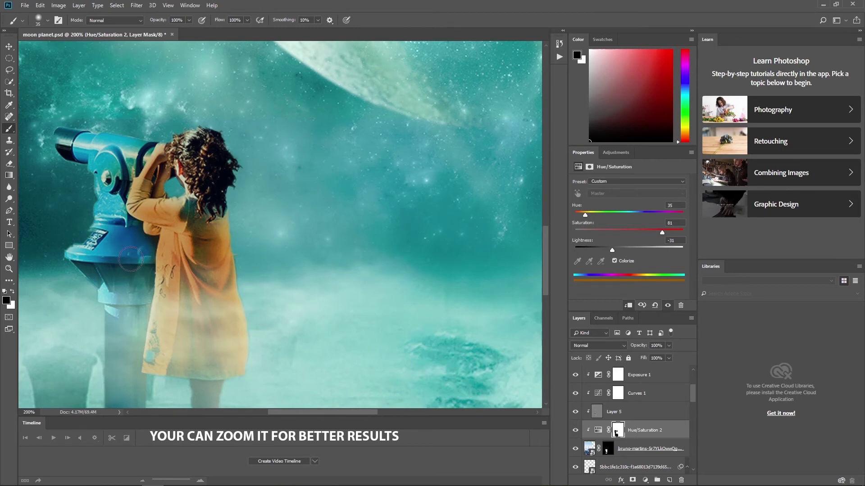
pyautogui.scroll(-2, 132, 280)
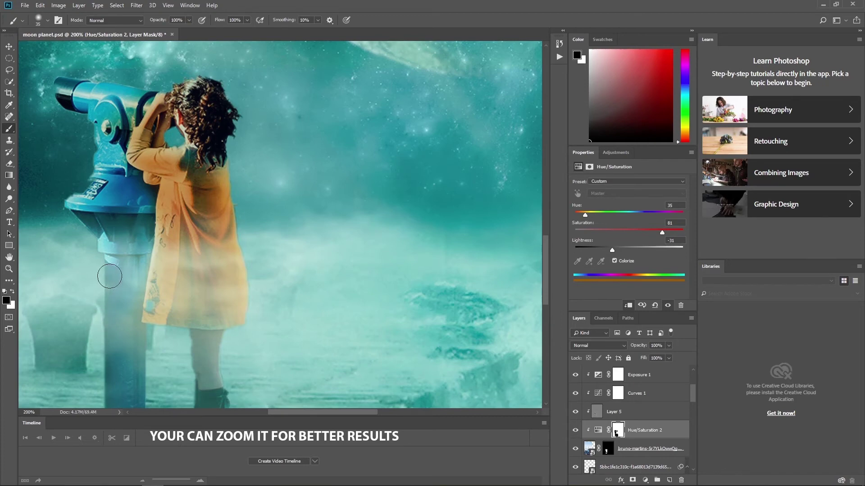
pyautogui.moveTo(123, 318); pyautogui.dragTo(130, 360)
# With a smaller brush, paint the tint off the girl's hair and around her hand.
pyautogui.scroll(-5, 94, 283)
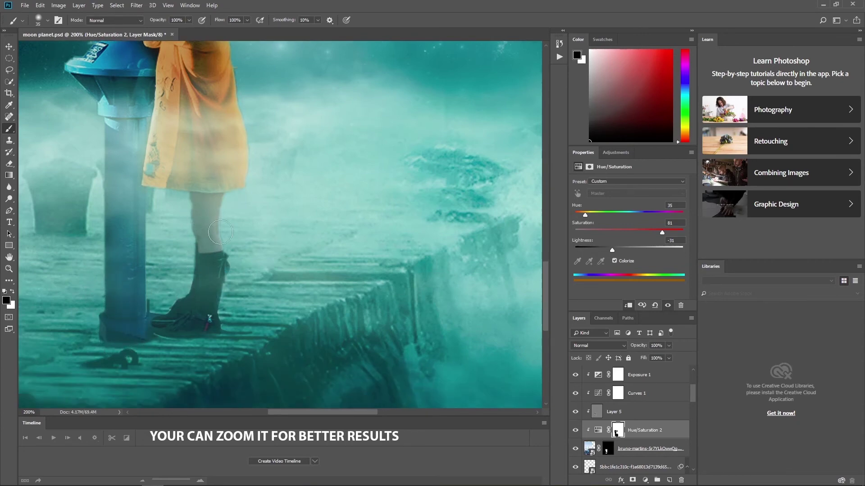
pyautogui.scroll(3, 335, 290)
pyautogui.scroll(2, 335, 290)
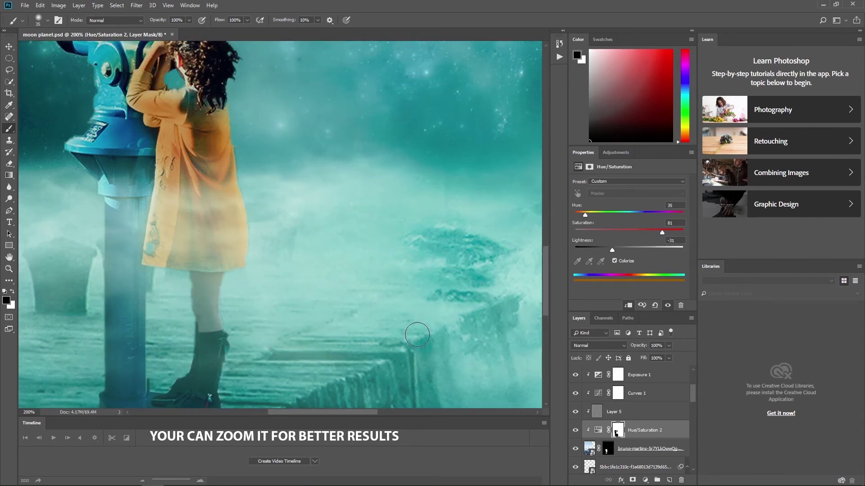
pyautogui.scroll(2, 293, 293)
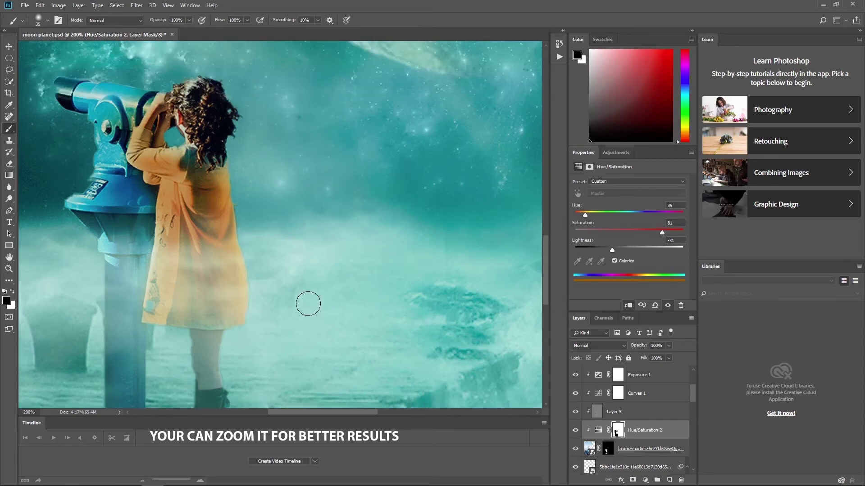
pyautogui.scroll(1, 306, 303)
pyautogui.press('[')
pyautogui.moveTo(214, 98); pyautogui.dragTo(219, 145)
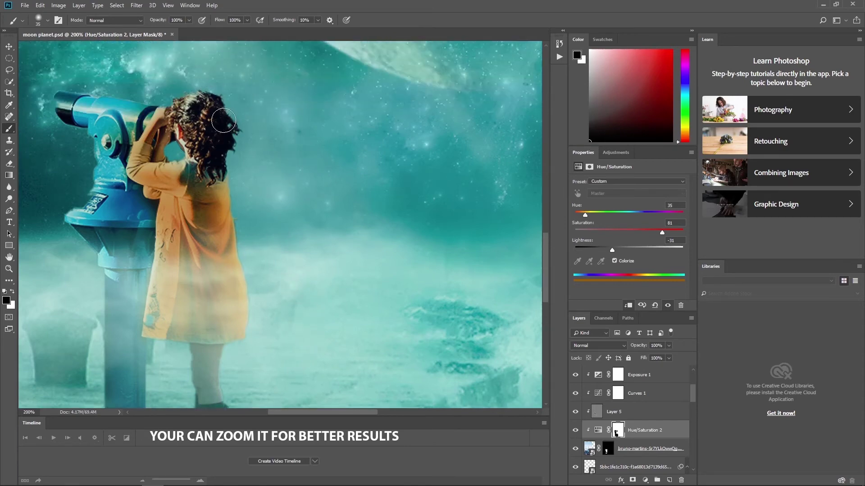
pyautogui.press('[')
pyautogui.press('[')
pyautogui.press('[')
pyautogui.moveTo(164, 110)
pyautogui.mouseDown()
pyautogui.moveTo(147, 137)
pyautogui.moveTo(159, 149)
pyautogui.mouseUp()
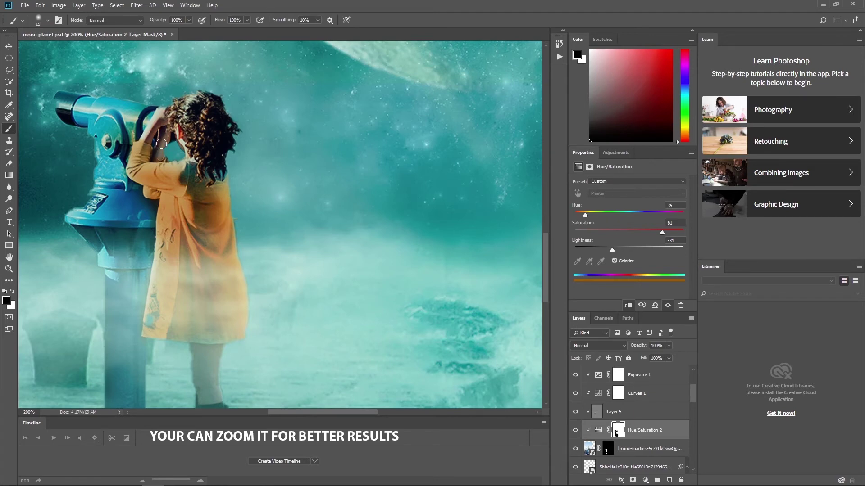
# Paint the orange tint back onto the sleeve and the coat's left edge.
pyautogui.press('x')
pyautogui.moveTo(136, 165); pyautogui.dragTo(177, 175)
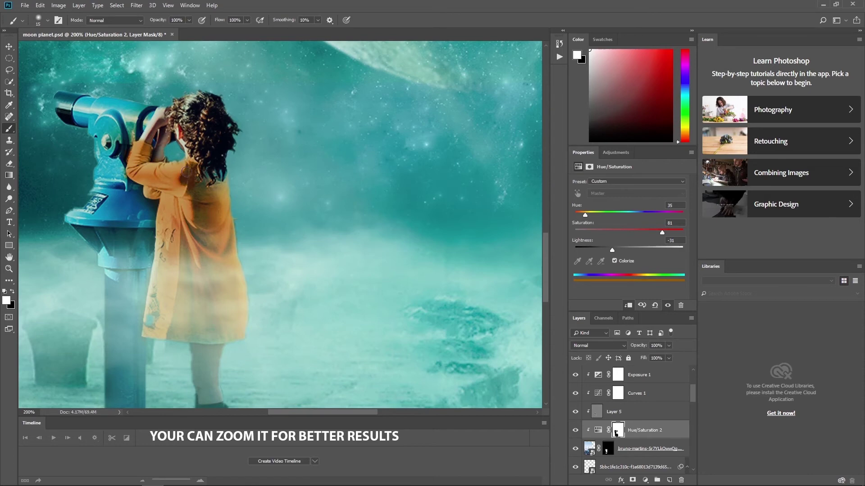
pyautogui.moveTo(187, 221)
pyautogui.mouseDown()
pyautogui.moveTo(157, 311)
pyautogui.moveTo(228, 337)
pyautogui.mouseUp()
# Remove leftover orange from the telescope eyepiece, then prepare a finer brush for restoring tint.
pyautogui.press('x')
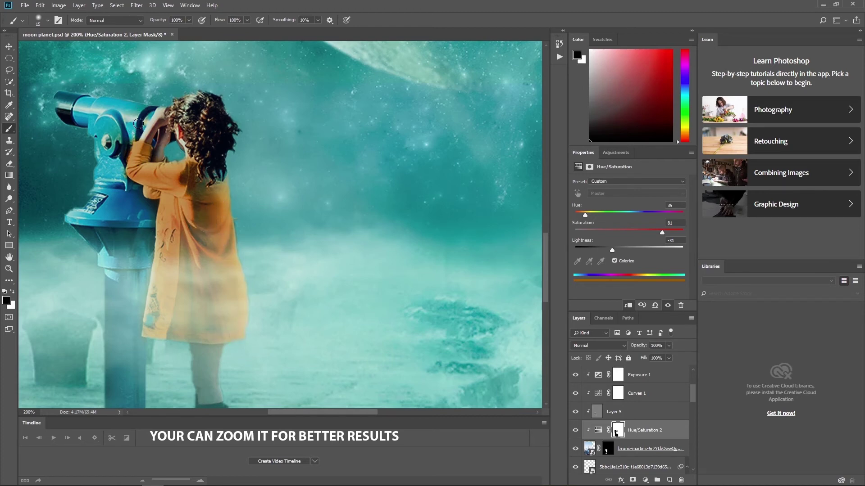
pyautogui.moveTo(108, 143); pyautogui.dragTo(109, 120)
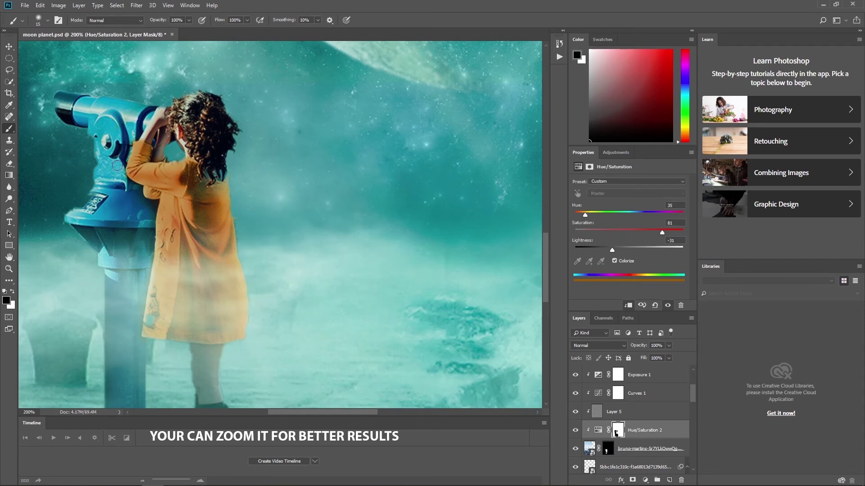
pyautogui.press('x')
pyautogui.press('[')
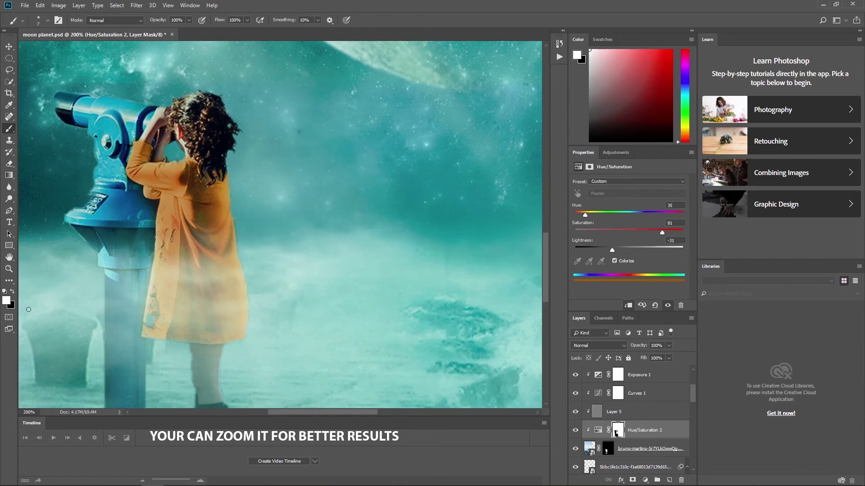
# Fit the image on screen and toggle Layer 5 and Curves 1 to compare the coat.
pyautogui.click(9, 269)
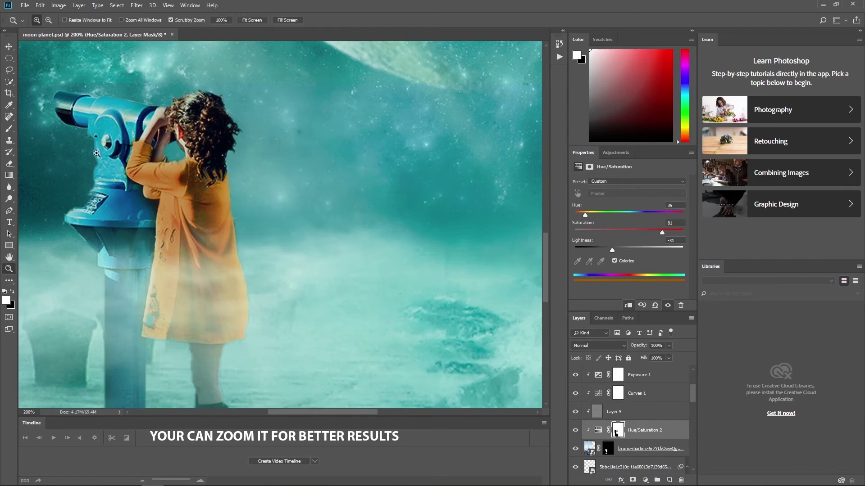
pyautogui.click(251, 21)
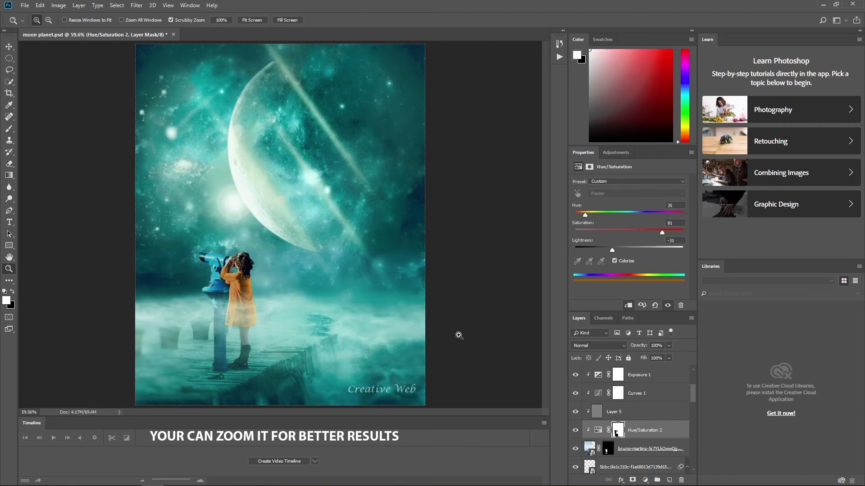
pyautogui.click(574, 412)
pyautogui.click(573, 413)
pyautogui.click(575, 394)
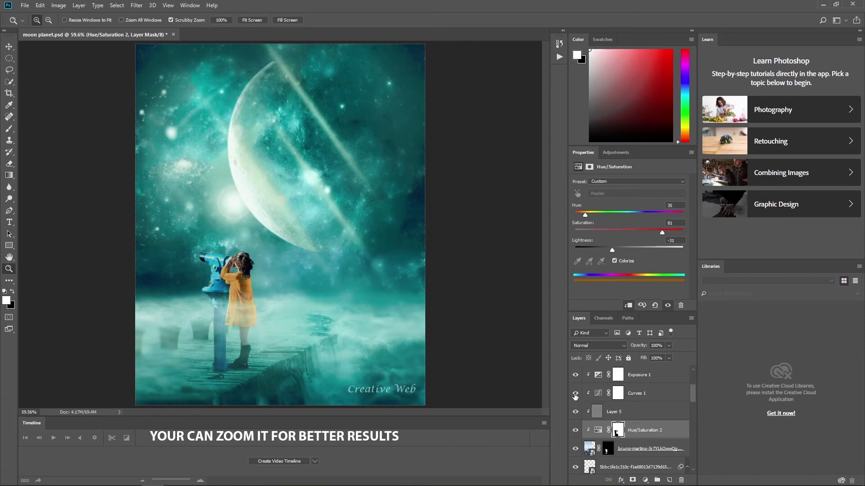
pyautogui.click(575, 394)
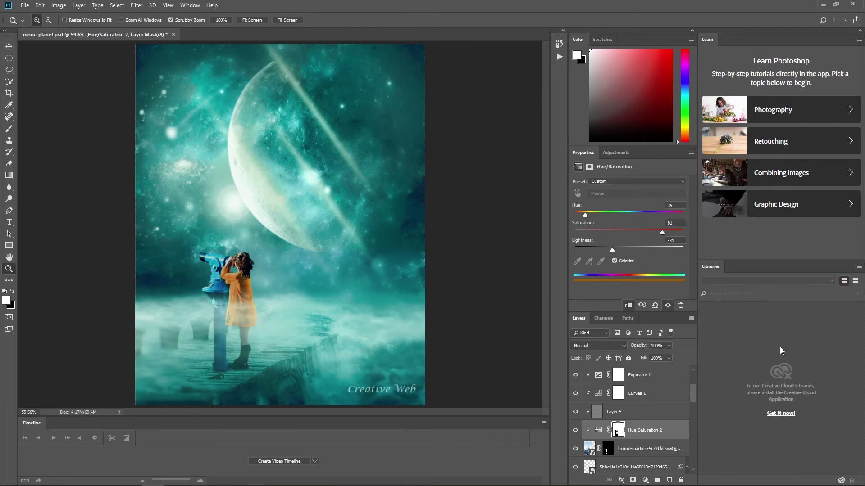
# Save the composite and select the Exposure 1 layer.
pyautogui.hotkey('ctrl', 's')
pyautogui.scroll(2, 664, 418)
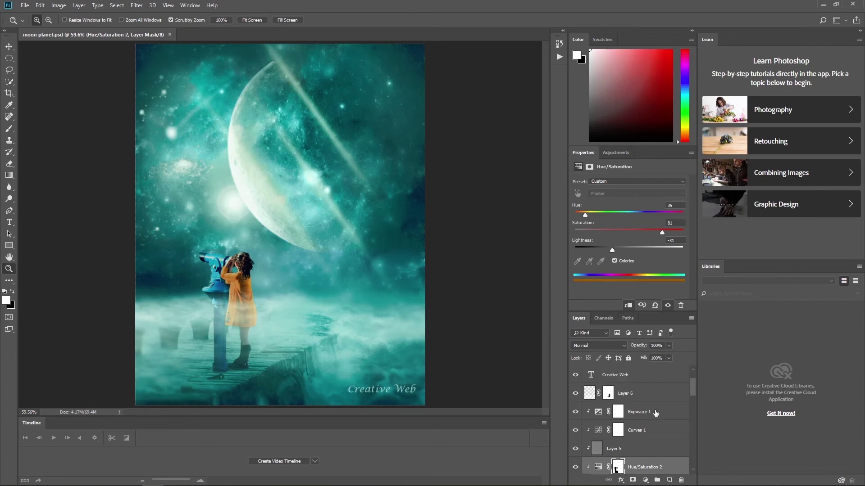
pyautogui.click(657, 413)
# Add a new layer above Exposure 1 and paint black along the bottom with a 300 px brush.
pyautogui.click(669, 480)
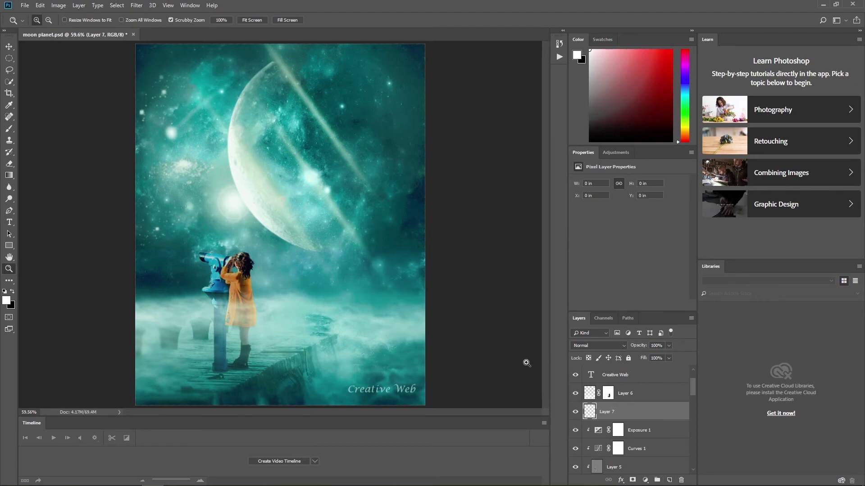
pyautogui.click(13, 292)
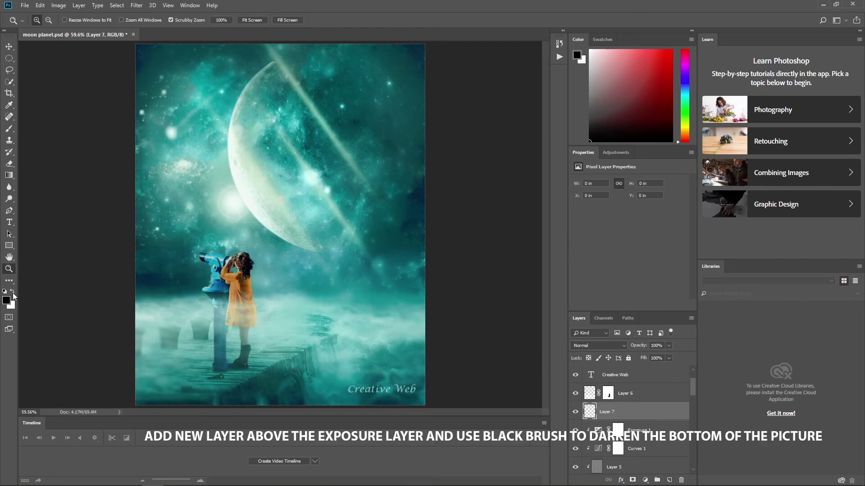
pyautogui.click(15, 128)
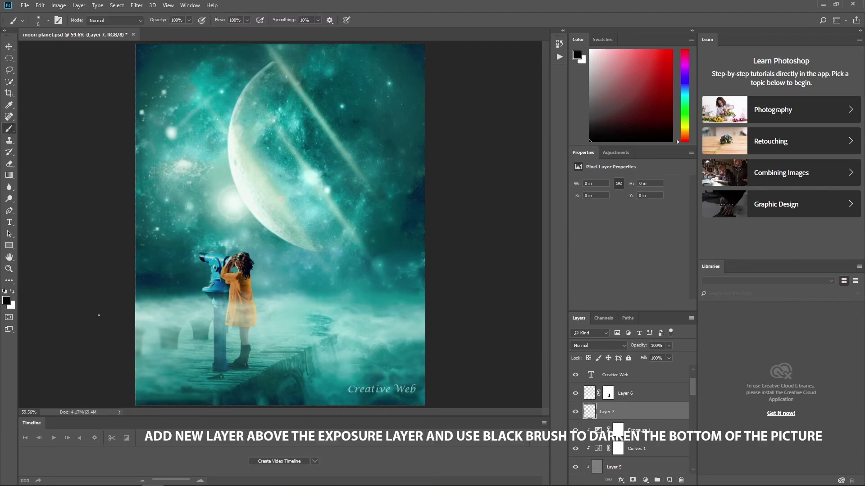
pyautogui.press(']')
pyautogui.press(']')
pyautogui.press(']')
pyautogui.press('[')
pyautogui.moveTo(135, 407)
pyautogui.mouseDown()
pyautogui.moveTo(210, 416)
pyautogui.moveTo(464, 406)
pyautogui.mouseUp()
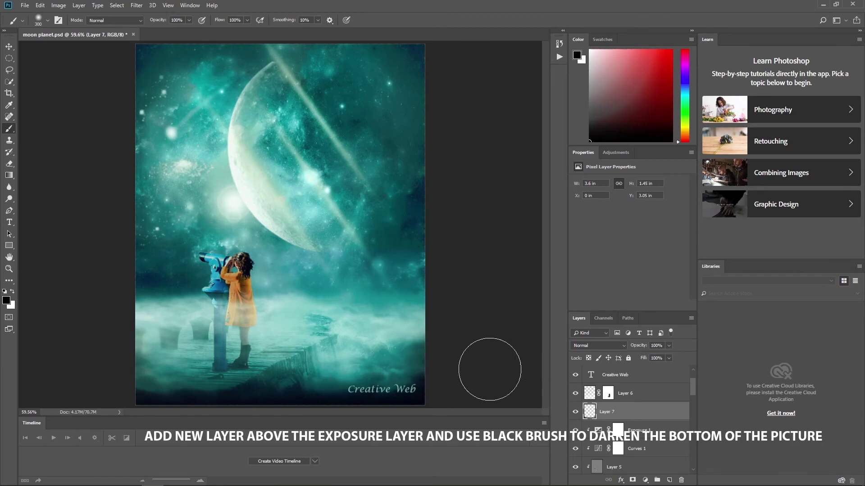
# Blend Layer 7 as Soft Light at 47% opacity and darken the bottom-right too.
pyautogui.click(597, 346)
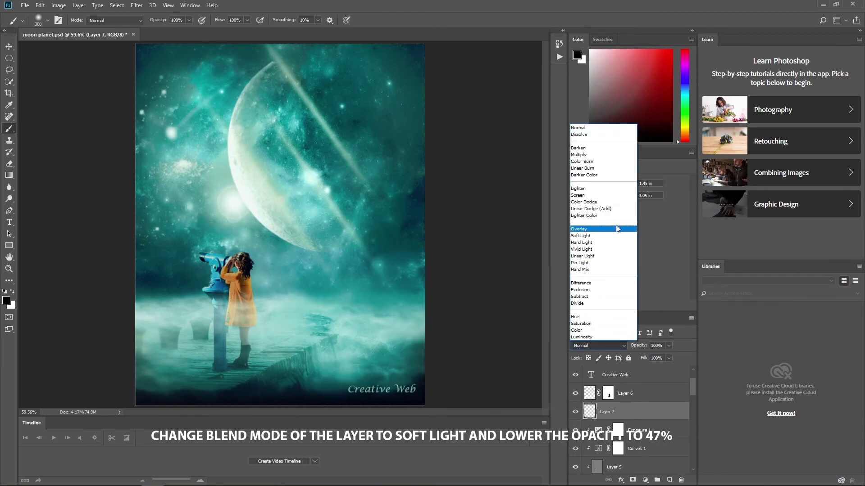
pyautogui.click(607, 236)
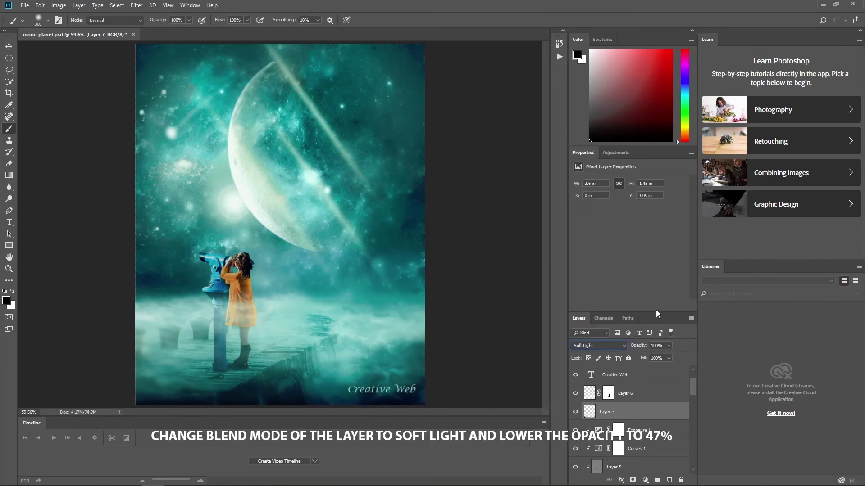
pyautogui.click(575, 412)
pyautogui.moveTo(669, 345); pyautogui.dragTo(646, 357)
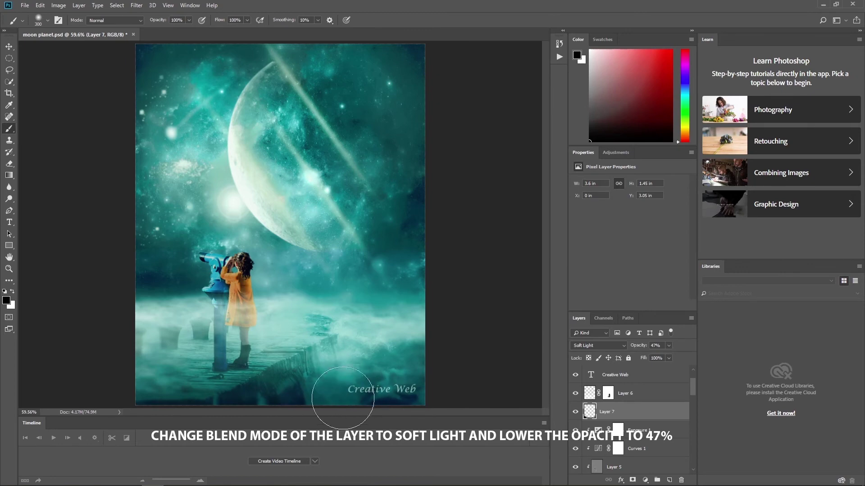
pyautogui.moveTo(327, 398)
pyautogui.mouseDown()
pyautogui.moveTo(319, 376)
pyautogui.moveTo(376, 347)
pyautogui.moveTo(409, 353)
pyautogui.moveTo(403, 346)
pyautogui.mouseUp()
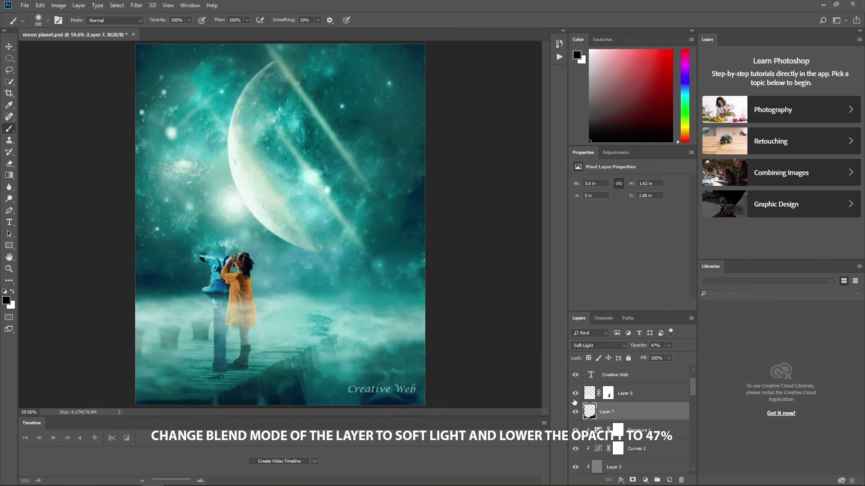
pyautogui.click(576, 413)
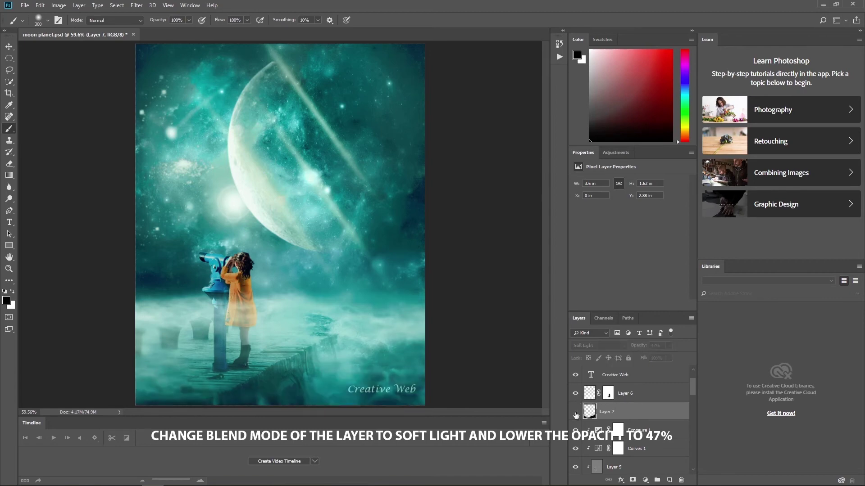
pyautogui.click(575, 412)
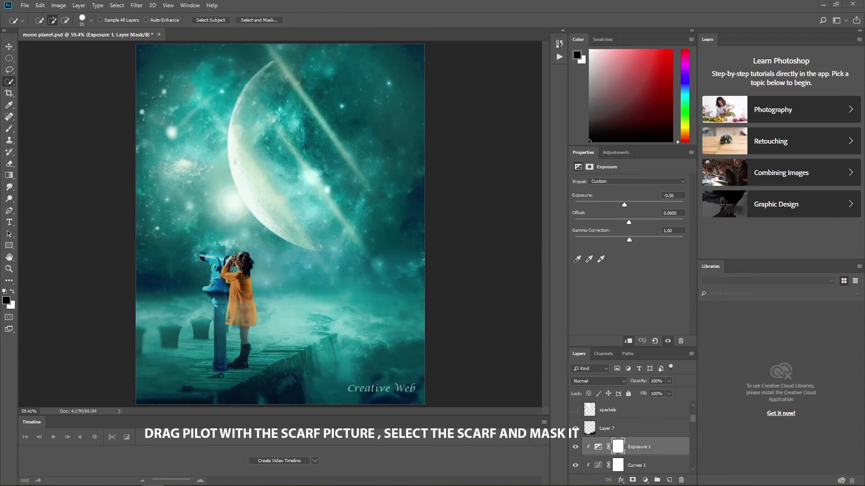
# Place the pilot photo into the composite and enlarge it to about 250%.
pyautogui.moveTo(42, 226); pyautogui.dragTo(303, 249)
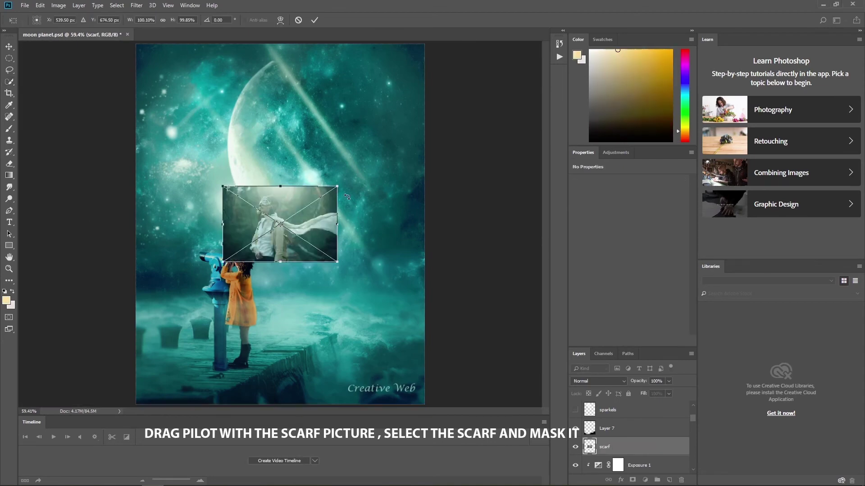
pyautogui.moveTo(340, 184); pyautogui.dragTo(423, 122)
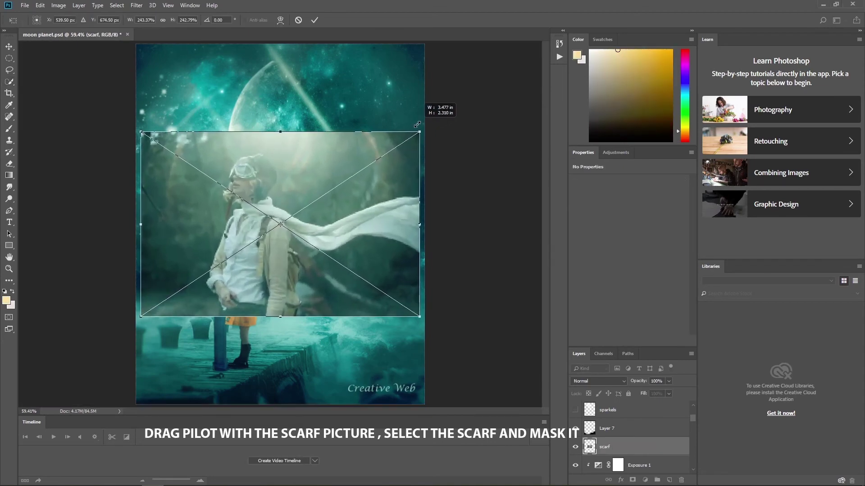
pyautogui.press('Return')
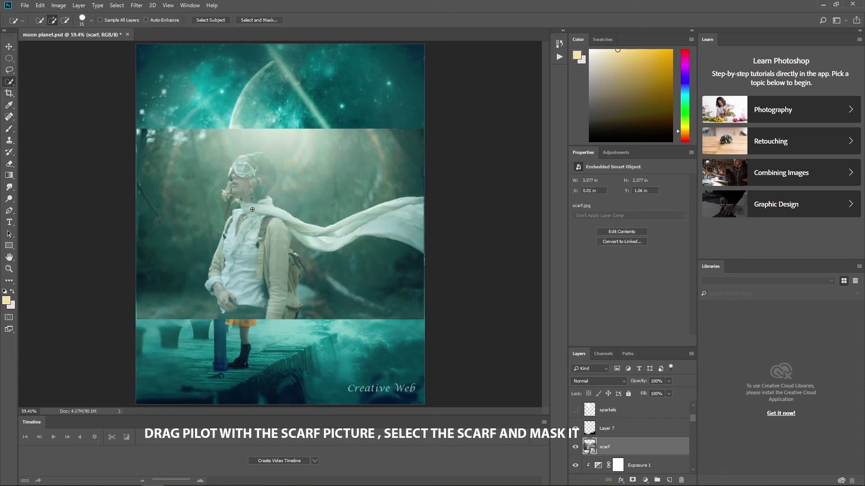
# Select the white scarf with Quick Selection and mask the layer to show only it.
pyautogui.moveTo(252, 209); pyautogui.dragTo(388, 221)
pyautogui.click(66, 22)
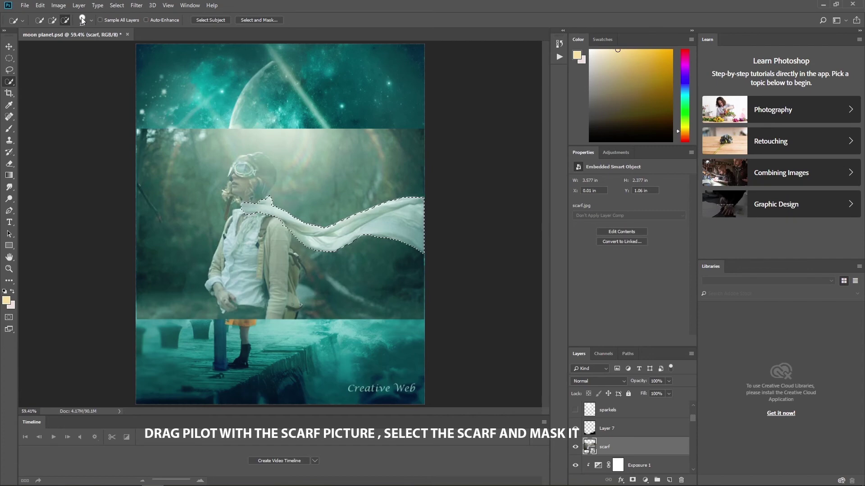
pyautogui.click(52, 20)
pyautogui.click(632, 481)
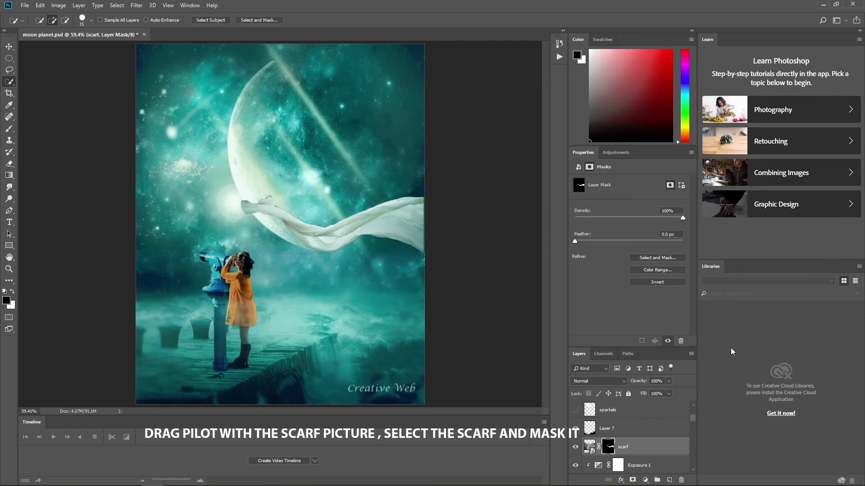
pyautogui.hotkey('ctrl', 't')
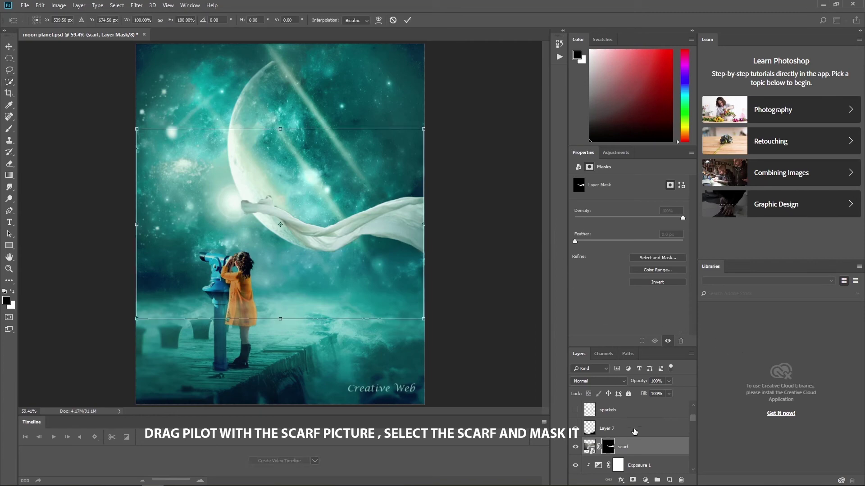
# Scale the scarf to about 108% and move it onto the girl.
pyautogui.moveTo(423, 129); pyautogui.dragTo(368, 165)
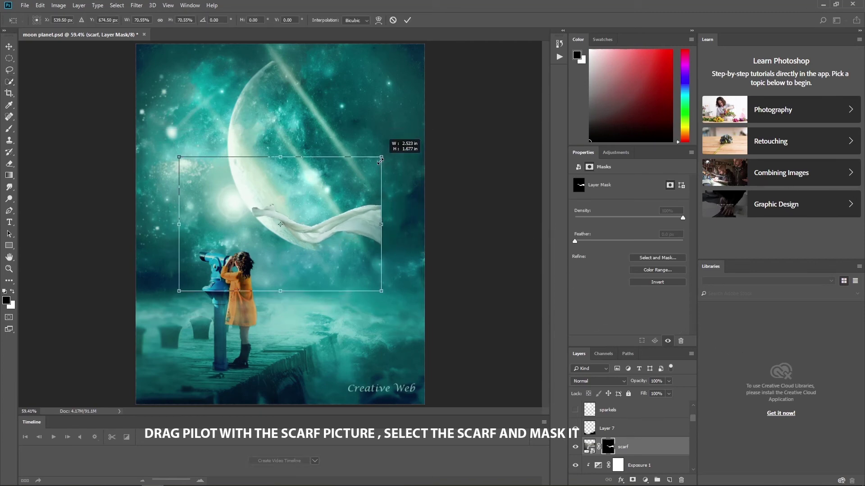
pyautogui.moveTo(332, 216)
pyautogui.mouseDown()
pyautogui.moveTo(334, 280)
pyautogui.moveTo(323, 272)
pyautogui.mouseUp()
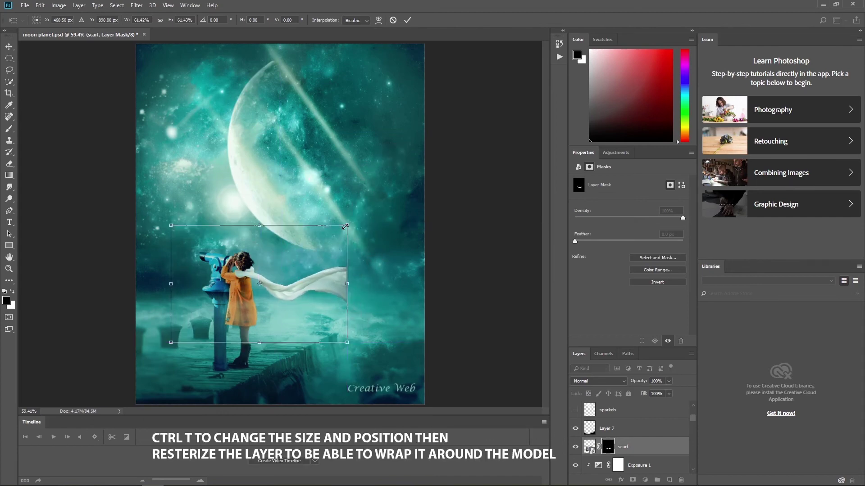
pyautogui.moveTo(345, 226); pyautogui.dragTo(414, 180)
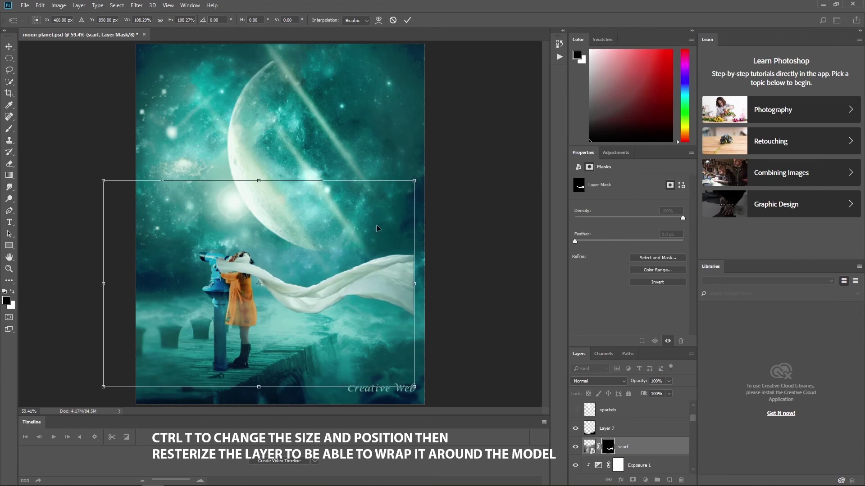
pyautogui.moveTo(377, 228); pyautogui.dragTo(391, 233)
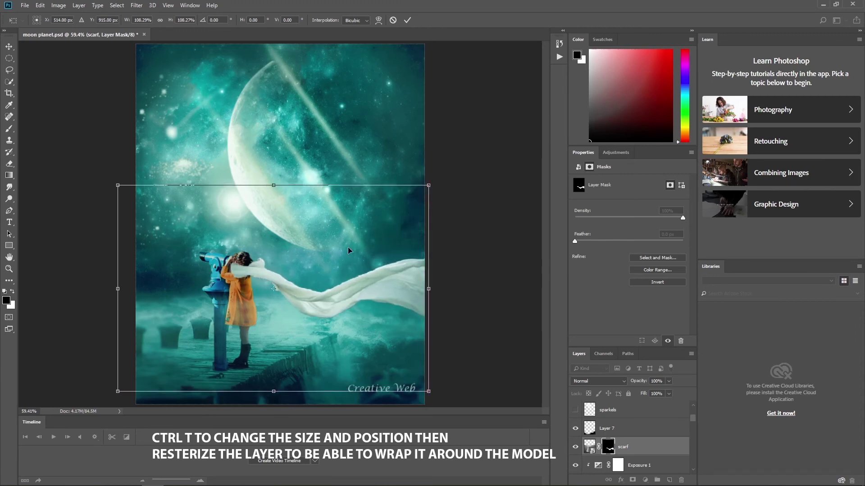
pyautogui.press('Return')
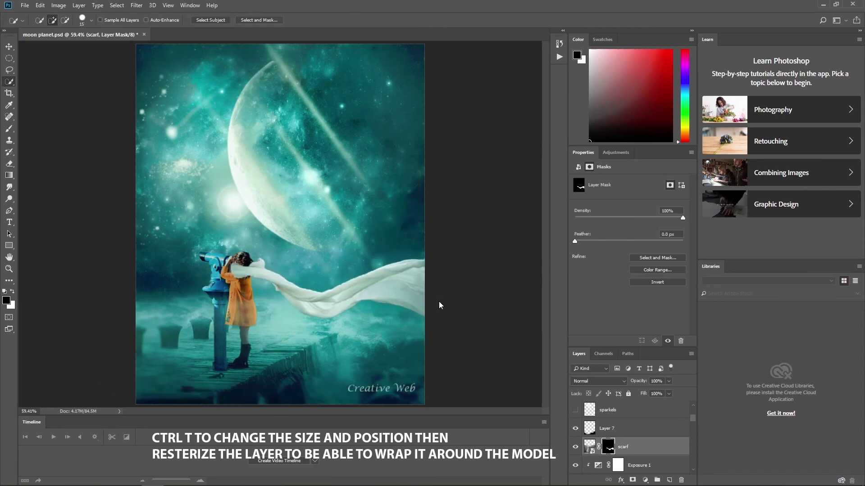
# Start a Warp transform on the scarf image and slightly shorten its top corner.
pyautogui.click(591, 450)
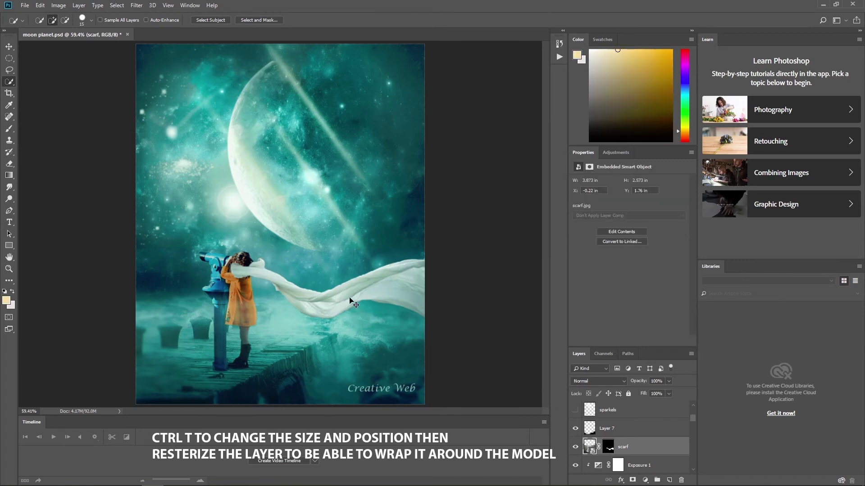
pyautogui.hotkey('ctrl', 't')
pyautogui.rightClick(333, 268)
pyautogui.click(356, 322)
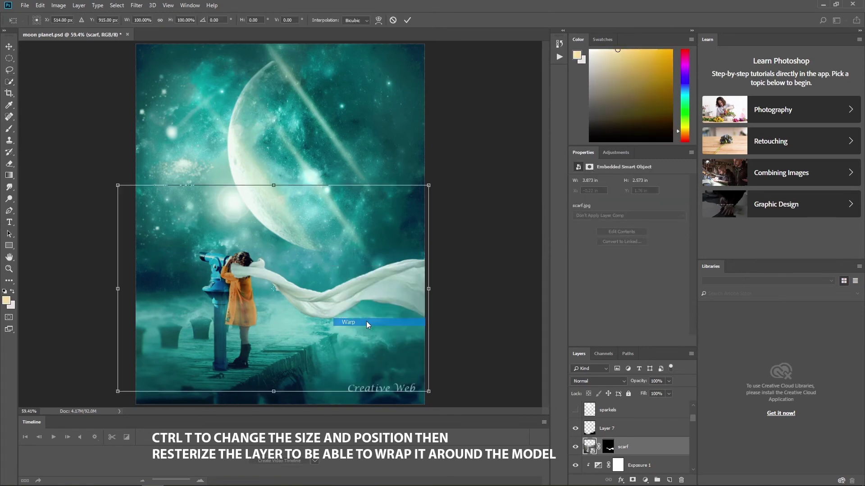
pyautogui.click(435, 189)
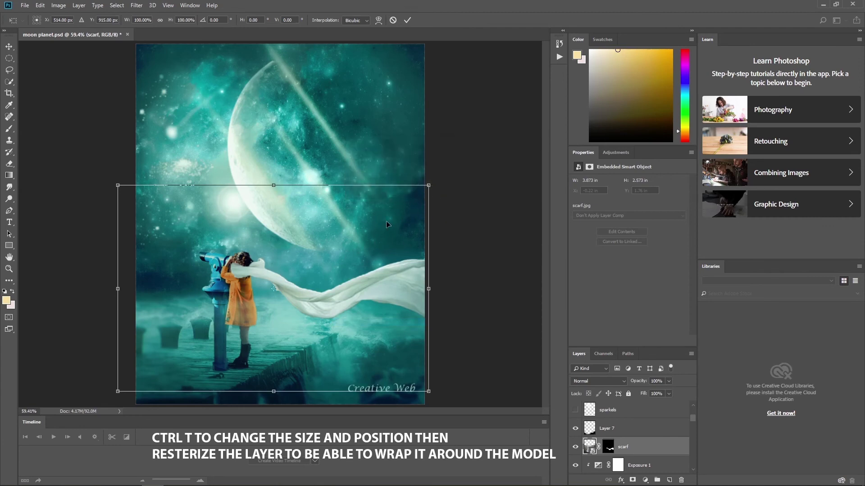
pyautogui.moveTo(429, 187); pyautogui.dragTo(428, 190)
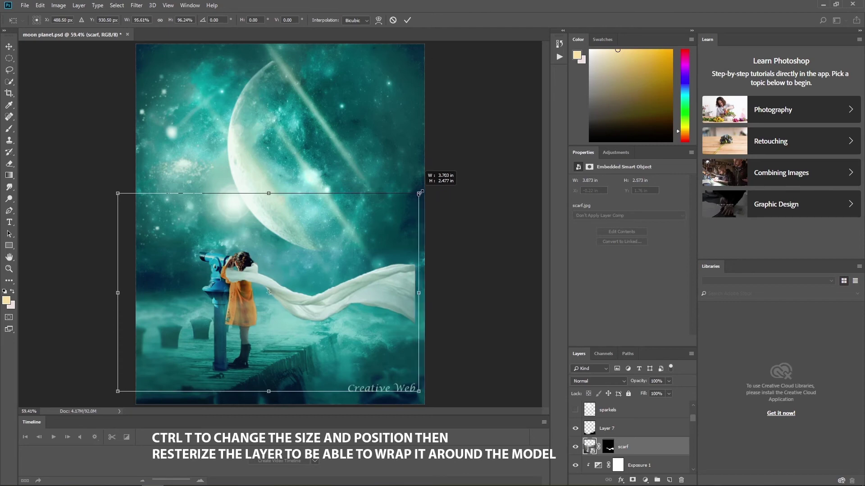
# Commit the scarf transform and rasterize the scarf layer.
pyautogui.press('Return')
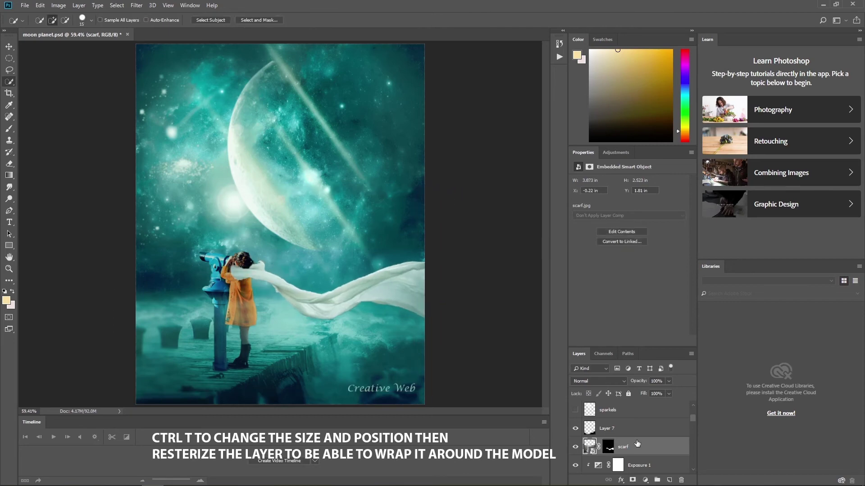
pyautogui.rightClick(589, 451)
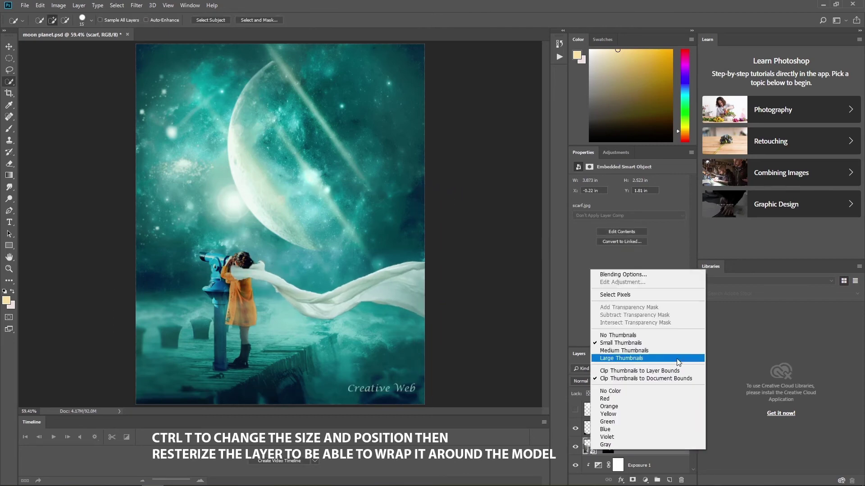
pyautogui.rightClick(649, 452)
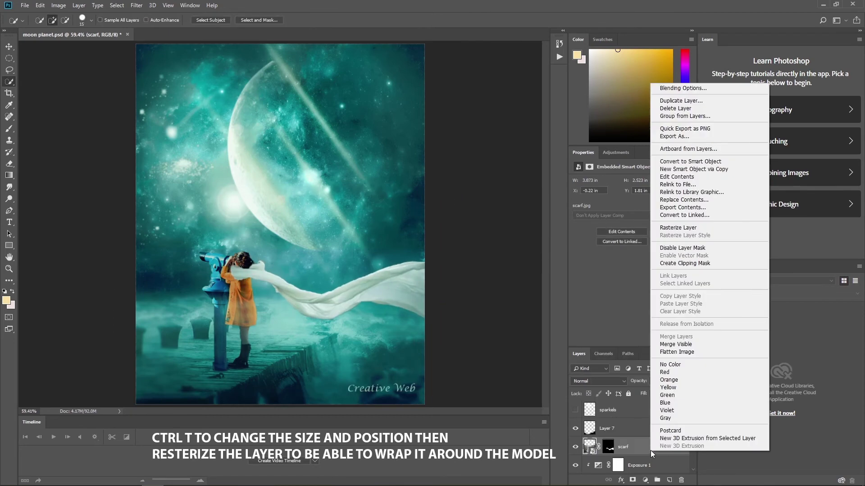
pyautogui.click(710, 228)
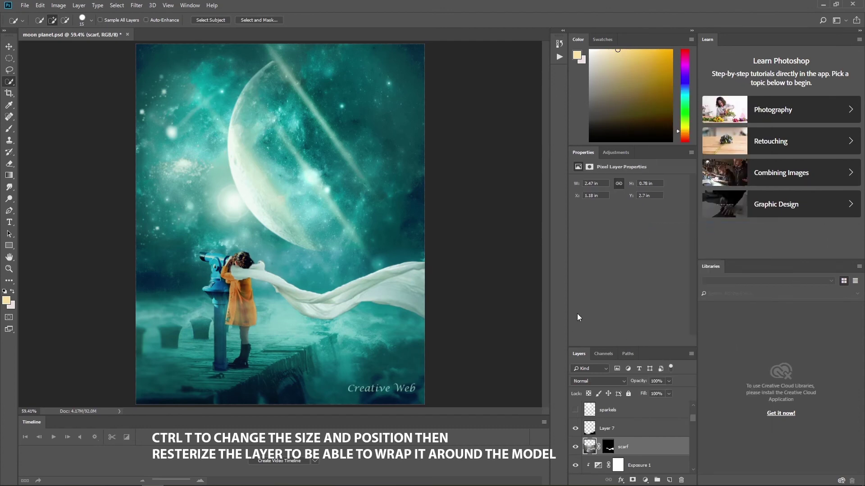
# Warp the scarf, pulling its upper-left corner and left edge in toward the girl.
pyautogui.hotkey('ctrl', 't')
pyautogui.rightClick(252, 258)
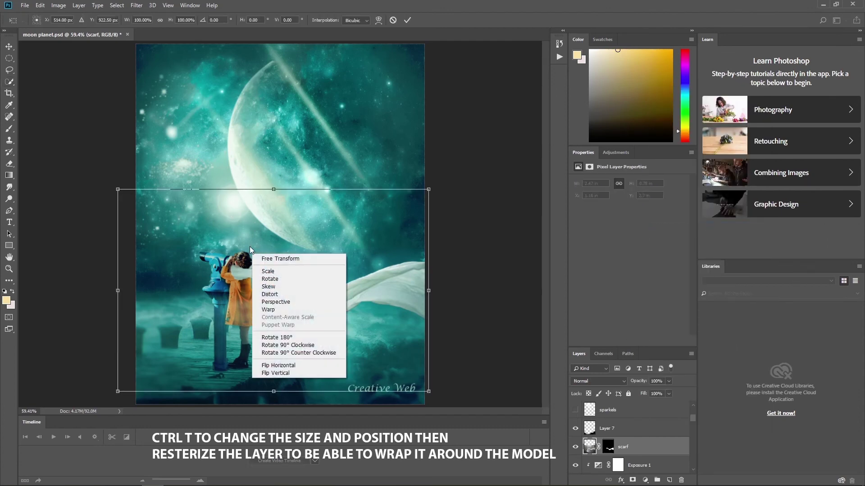
pyautogui.click(275, 304)
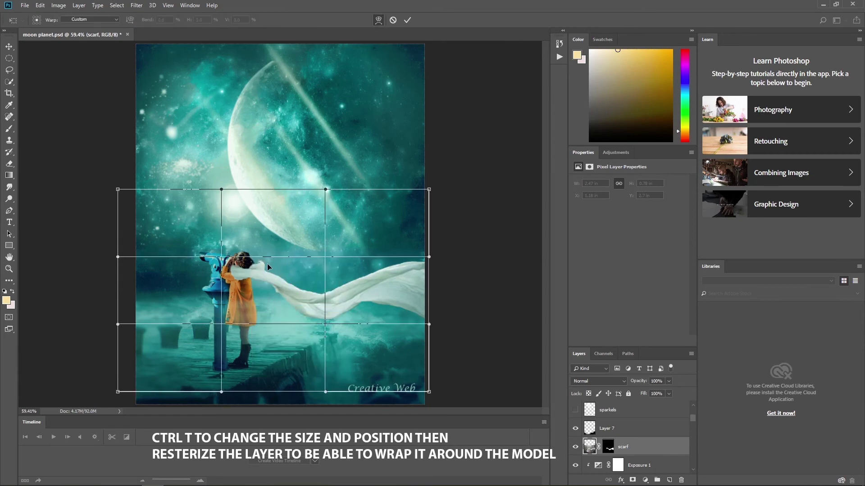
pyautogui.moveTo(267, 263); pyautogui.dragTo(256, 268)
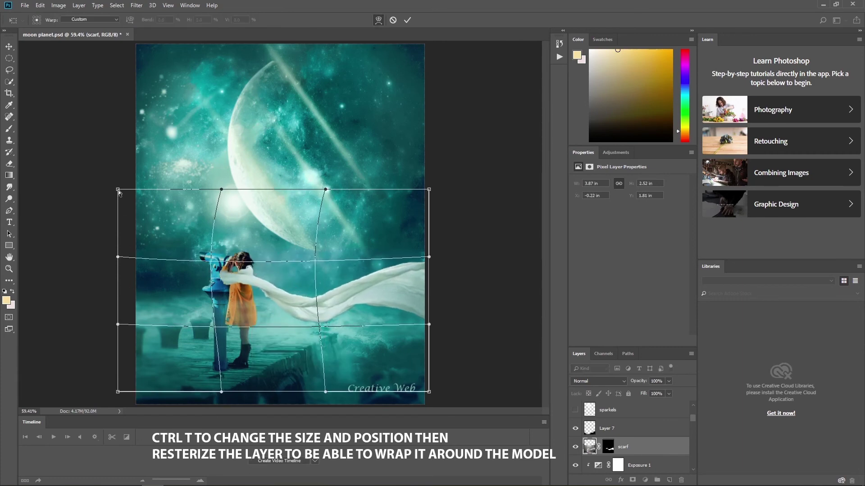
pyautogui.moveTo(122, 193); pyautogui.dragTo(154, 199)
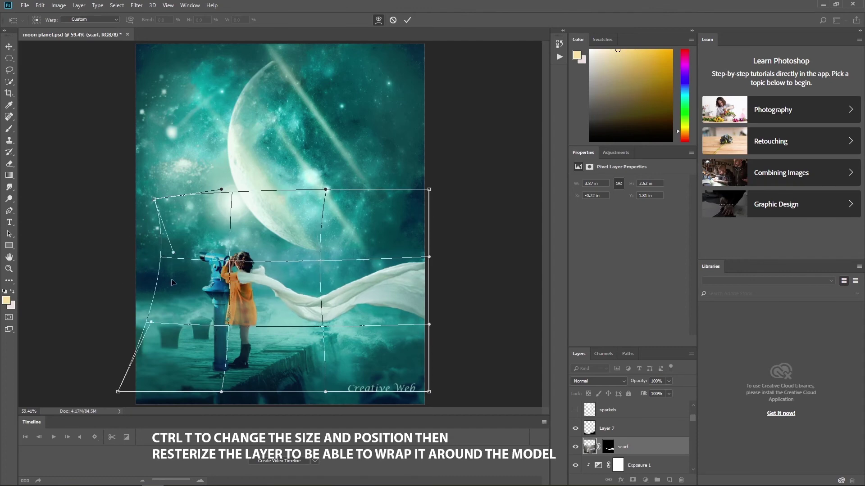
pyautogui.moveTo(139, 288); pyautogui.dragTo(205, 280)
pyautogui.moveTo(297, 275); pyautogui.dragTo(228, 277)
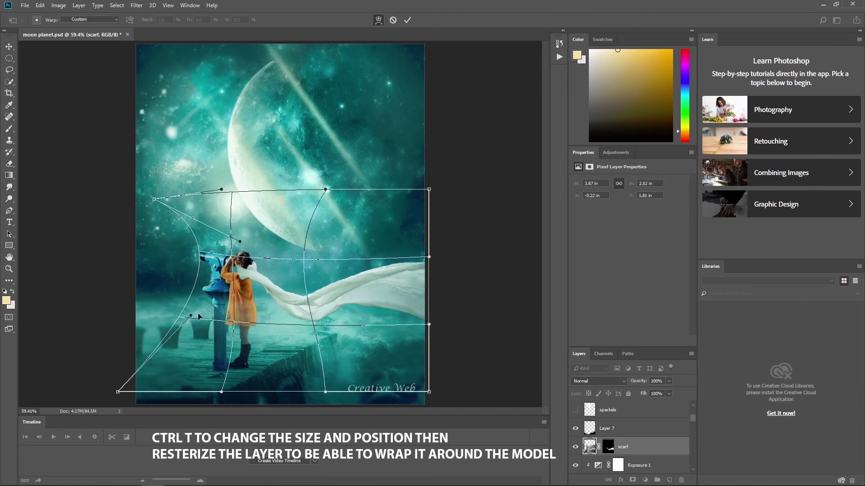
# Wrap the scarf's lower part around the girl's shoulder and commit the warp.
pyautogui.moveTo(118, 391); pyautogui.dragTo(146, 362)
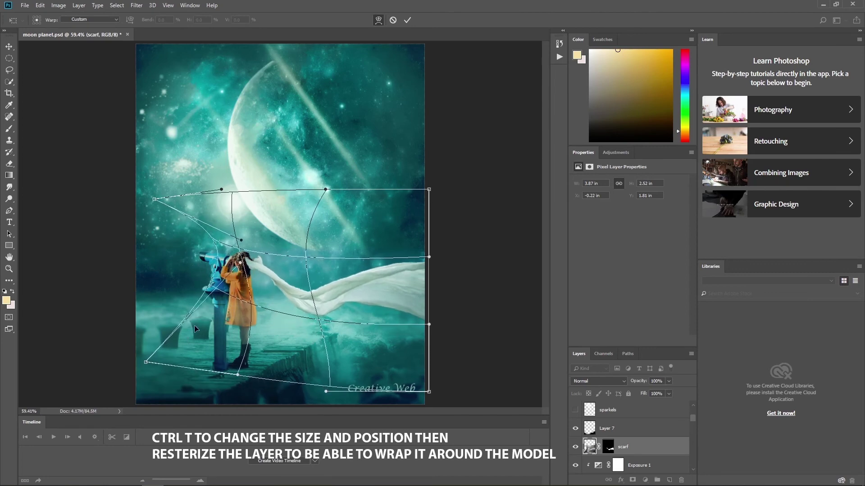
pyautogui.moveTo(277, 290); pyautogui.dragTo(263, 290)
pyautogui.moveTo(238, 375); pyautogui.dragTo(238, 331)
pyautogui.moveTo(265, 279); pyautogui.dragTo(267, 285)
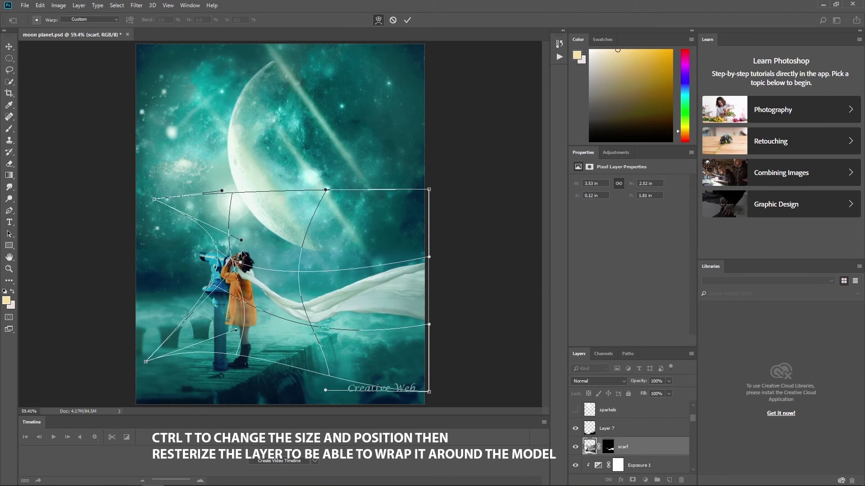
pyautogui.moveTo(241, 254)
pyautogui.mouseDown()
pyautogui.moveTo(248, 263)
pyautogui.moveTo(240, 279)
pyautogui.mouseUp()
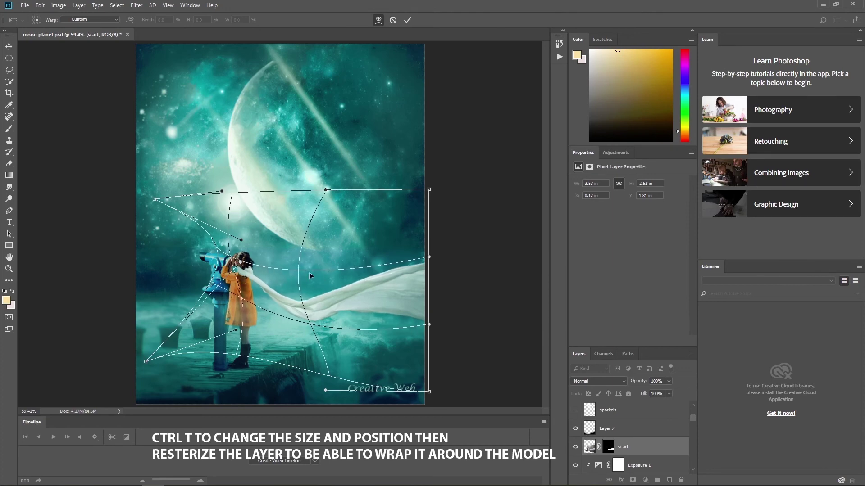
pyautogui.press('w')
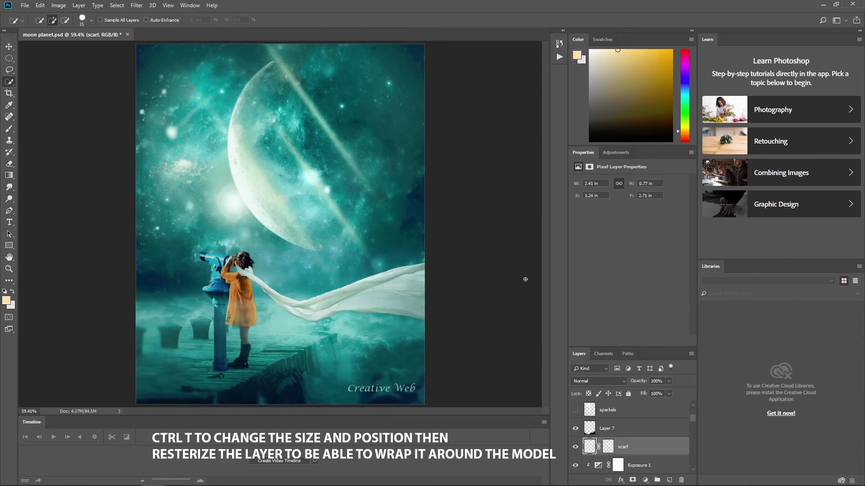
# Target the scarf mask, zoom in on the girl's head, and set the brush to 100% opacity.
pyautogui.click(609, 447)
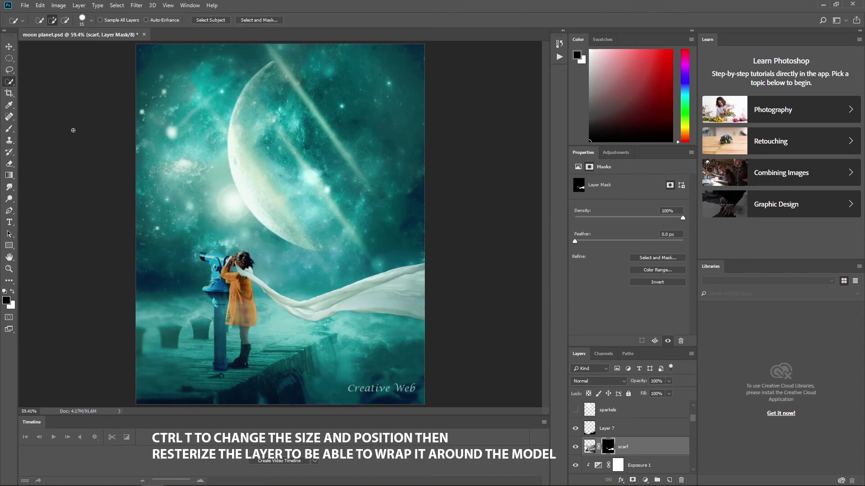
pyautogui.click(10, 130)
pyautogui.click(8, 269)
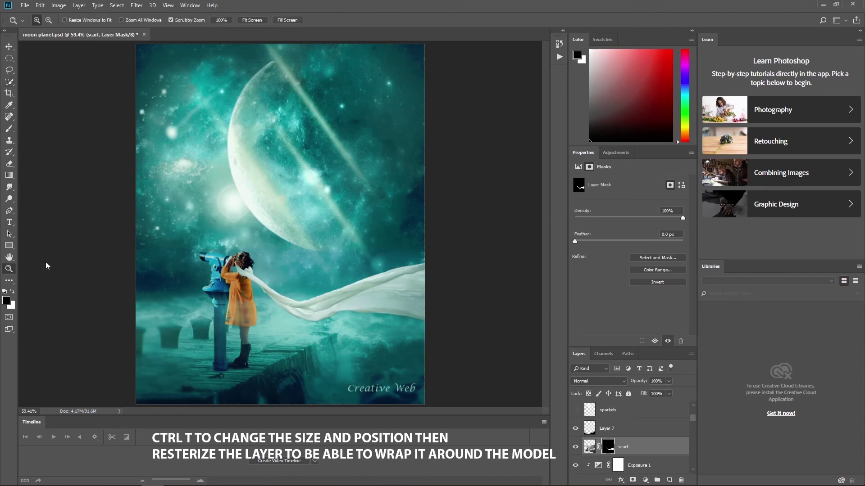
pyautogui.click(261, 263)
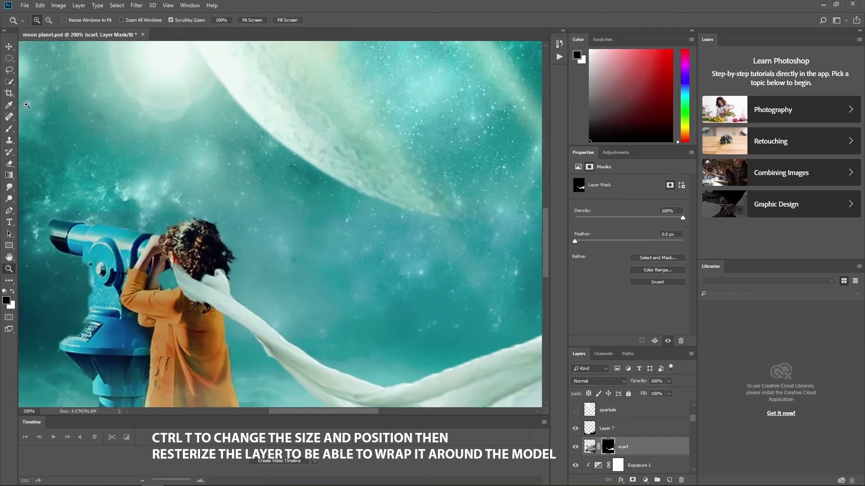
pyautogui.click(9, 129)
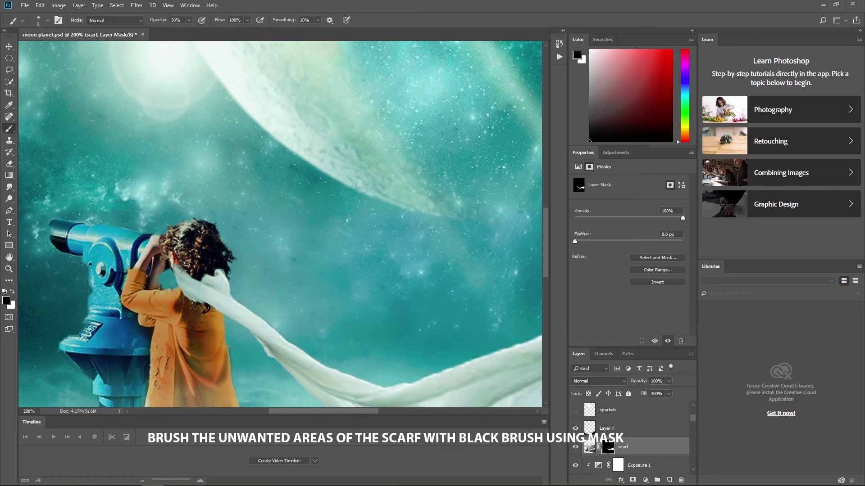
pyautogui.click(189, 19)
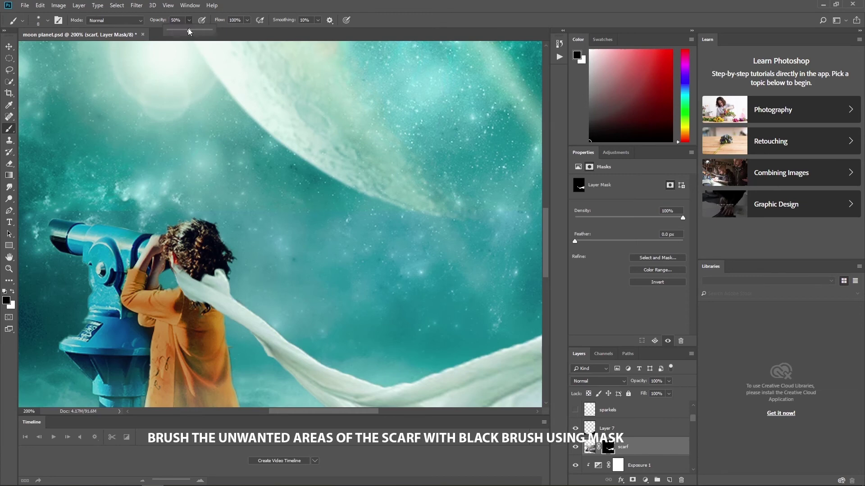
pyautogui.moveTo(189, 31); pyautogui.dragTo(215, 32)
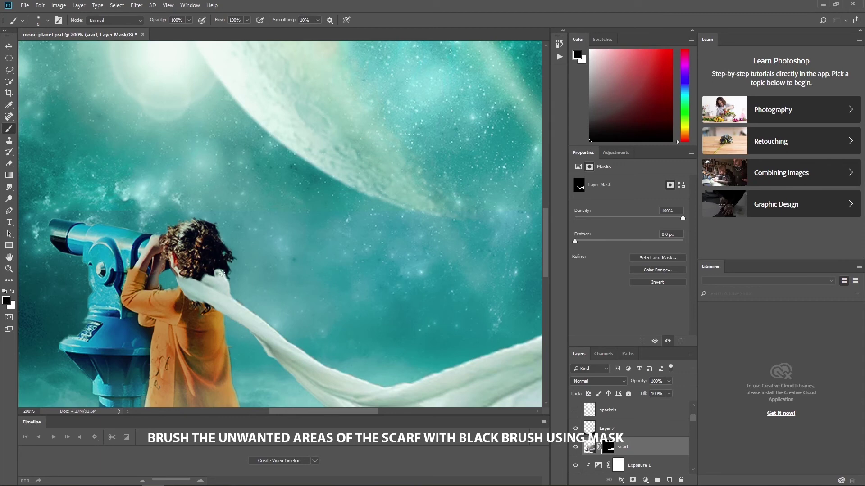
# Paint black on the mask to hide the scarf over the girl's hair and neck.
pyautogui.moveTo(221, 273); pyautogui.dragTo(233, 282)
pyautogui.press(']')
pyautogui.press(']')
pyautogui.press('[')
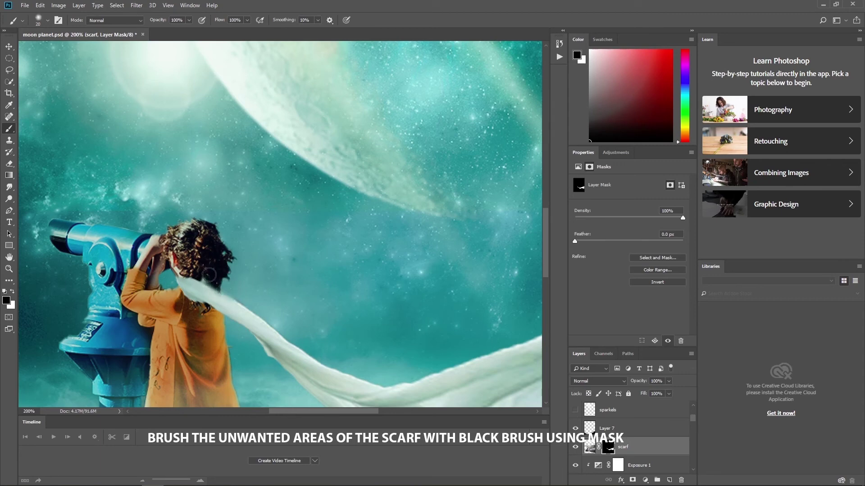
pyautogui.press('[')
pyautogui.press('[')
pyautogui.press('[')
pyautogui.moveTo(217, 283); pyautogui.dragTo(236, 293)
pyautogui.moveTo(200, 307)
pyautogui.mouseDown()
pyautogui.moveTo(201, 289)
pyautogui.moveTo(216, 291)
pyautogui.moveTo(176, 273)
pyautogui.moveTo(208, 288)
pyautogui.mouseUp()
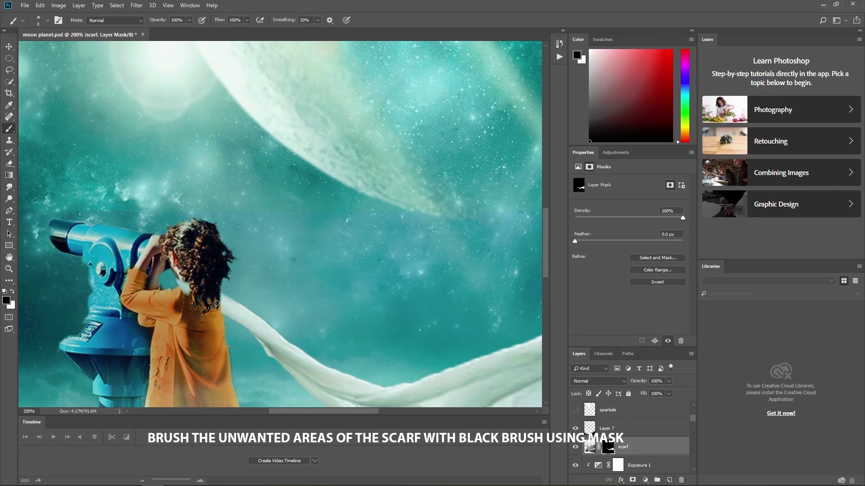
# Refine the scarf mask at her neck, alternating black and white with smaller brushes.
pyautogui.press('x')
pyautogui.press('[')
pyautogui.press('[')
pyautogui.press('[')
pyautogui.press('x')
pyautogui.press(']')
pyautogui.press('x')
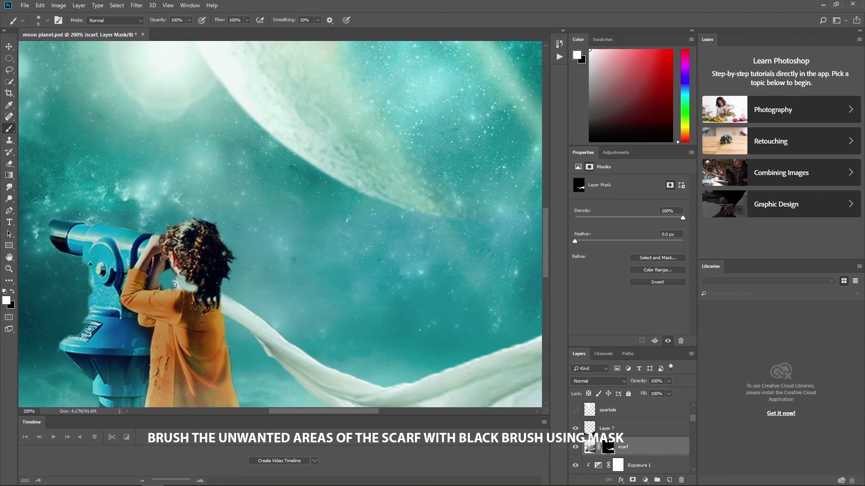
pyautogui.press('x')
pyautogui.moveTo(198, 288); pyautogui.dragTo(192, 288)
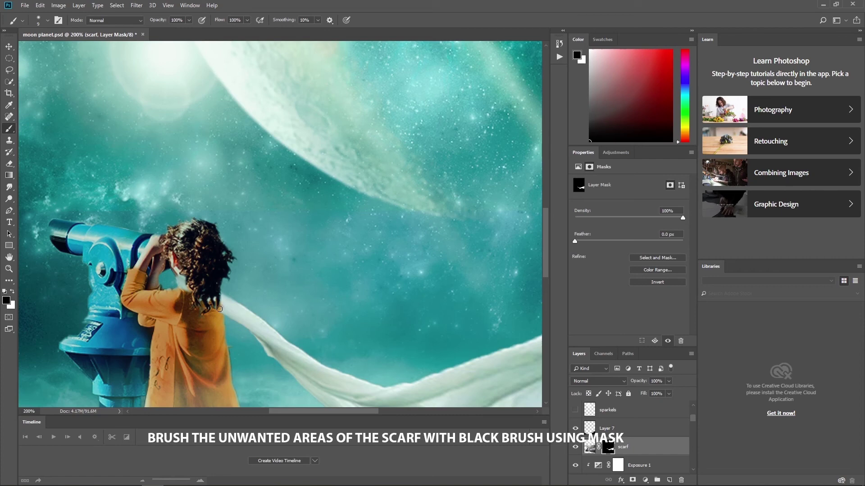
pyautogui.press('x')
pyautogui.press('[')
pyautogui.press('[')
pyautogui.click(14, 272)
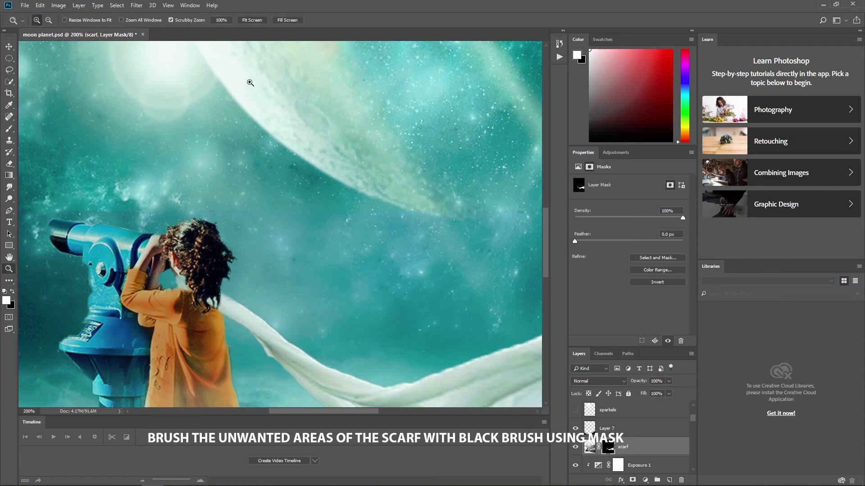
# Add a Curves adjustment clipped to the scarf and pull the curve down to darken it.
pyautogui.click(256, 21)
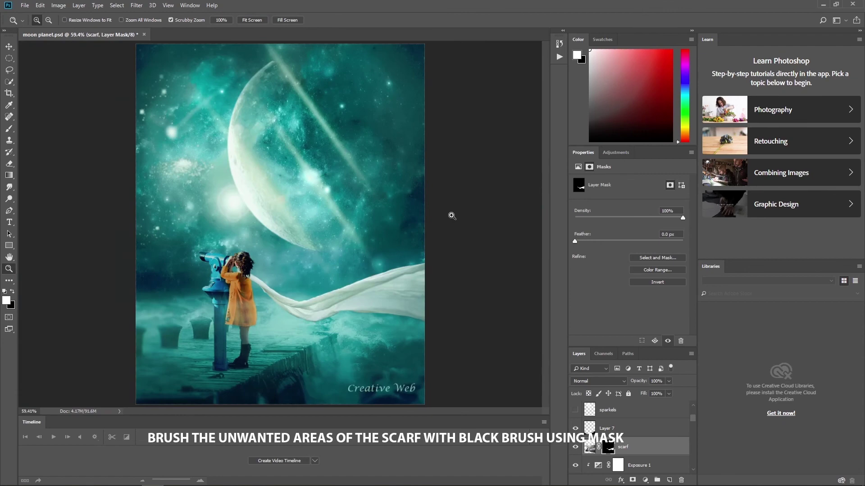
pyautogui.click(589, 446)
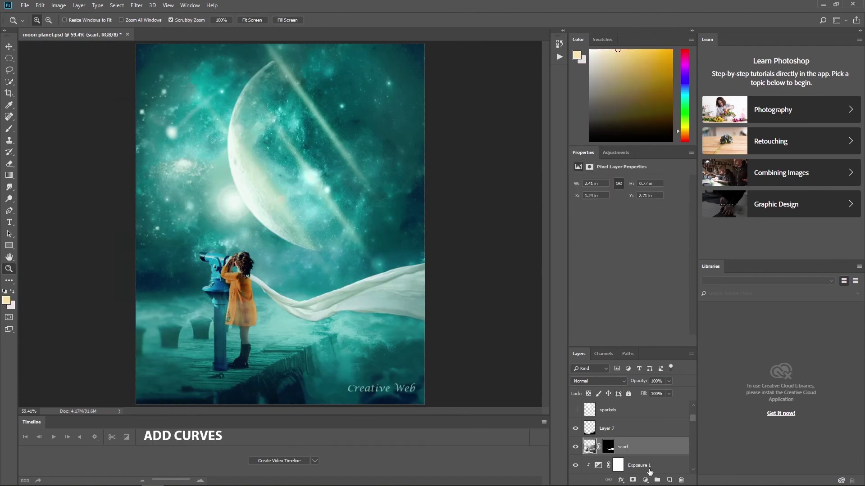
pyautogui.click(646, 481)
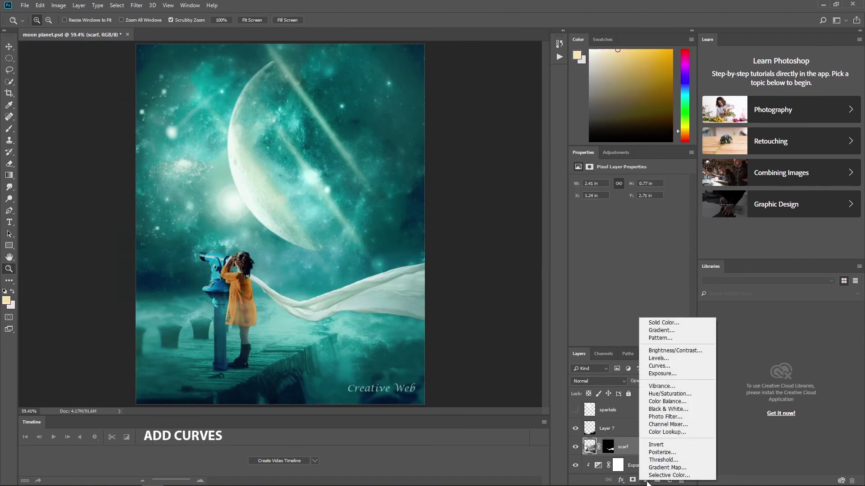
pyautogui.click(665, 367)
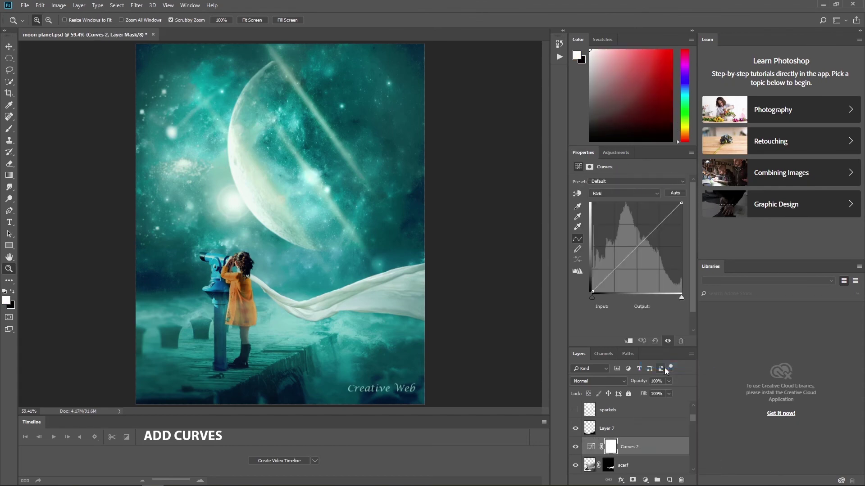
pyautogui.click(628, 341)
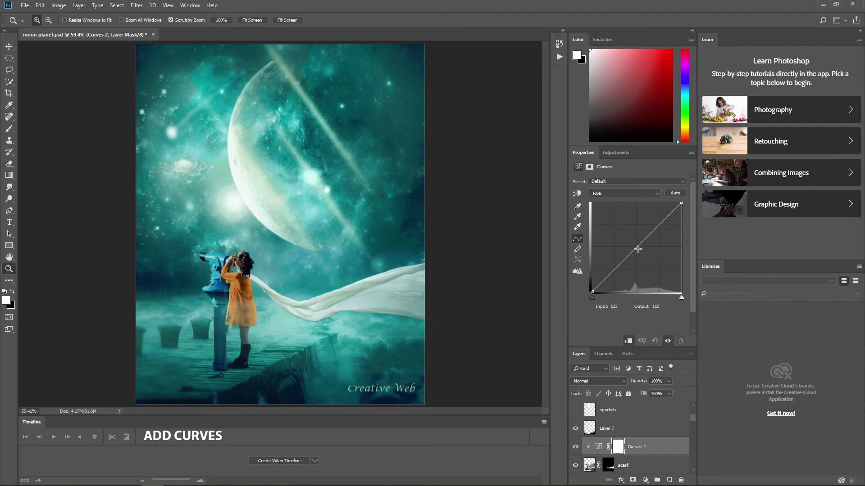
pyautogui.moveTo(637, 249); pyautogui.dragTo(654, 261)
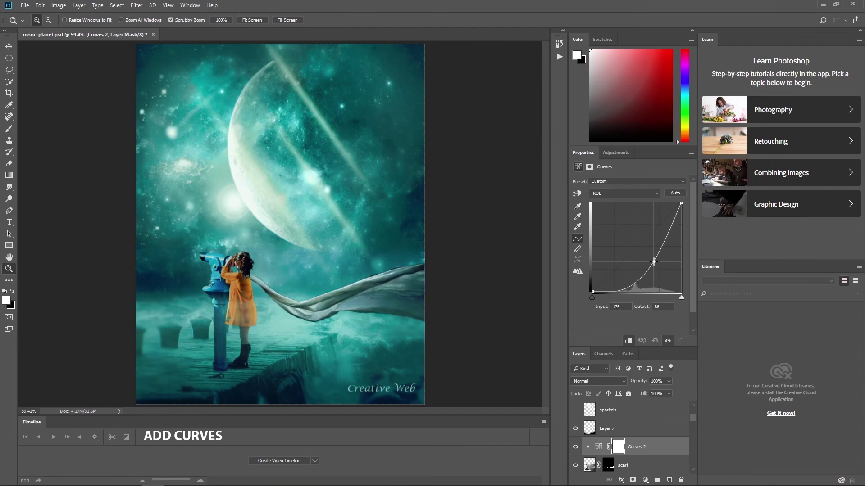
pyautogui.moveTo(653, 262); pyautogui.dragTo(653, 261)
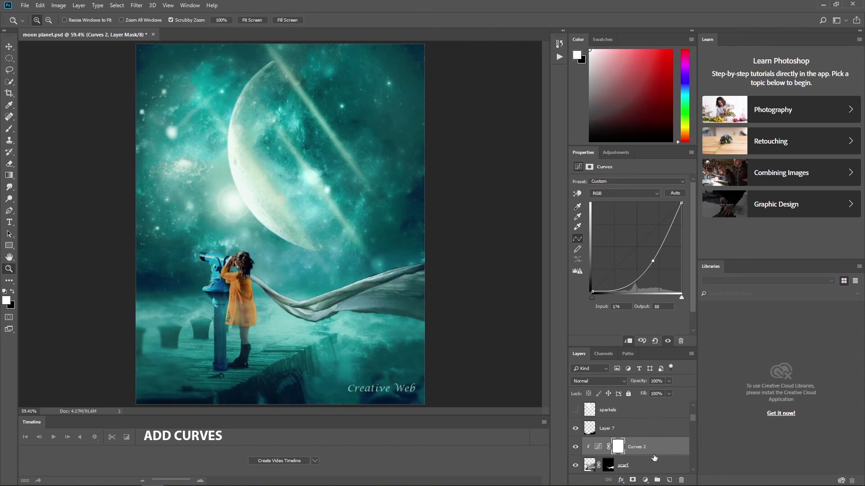
# Add a clipped Hue/Saturation and colorize the scarf with Hue 36, Saturation 81, Lightness -31.
pyautogui.click(646, 480)
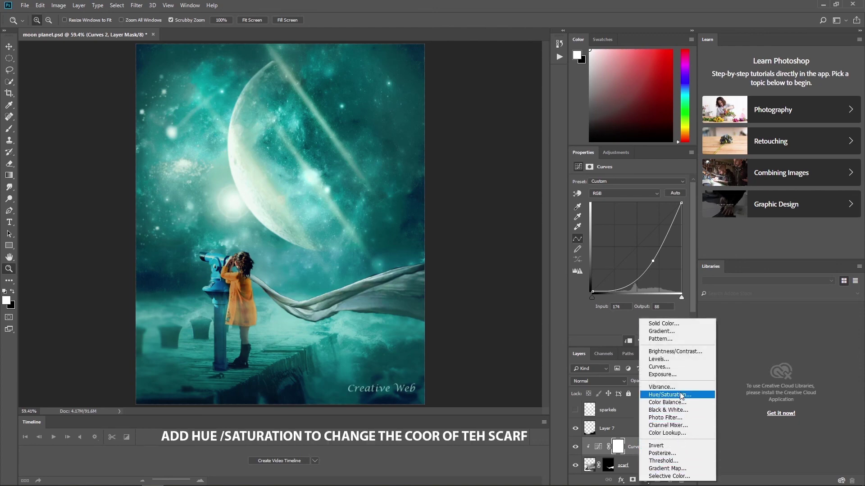
pyautogui.click(669, 394)
pyautogui.click(630, 341)
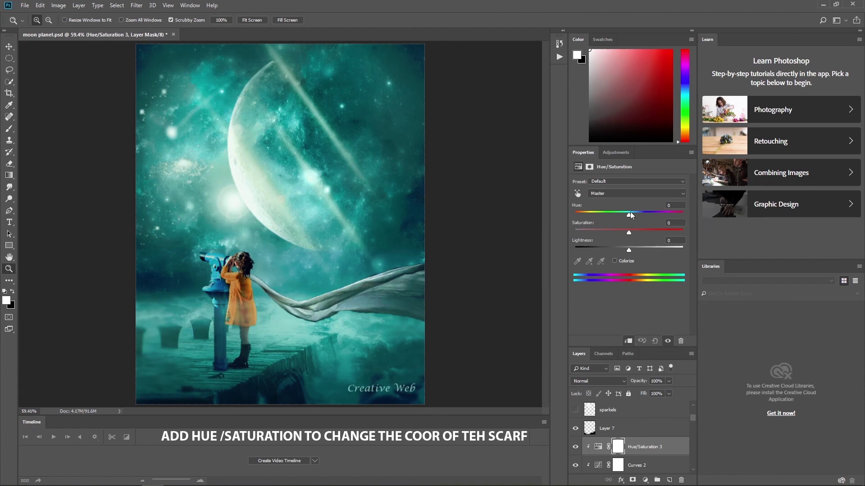
pyautogui.moveTo(629, 213); pyautogui.dragTo(649, 214)
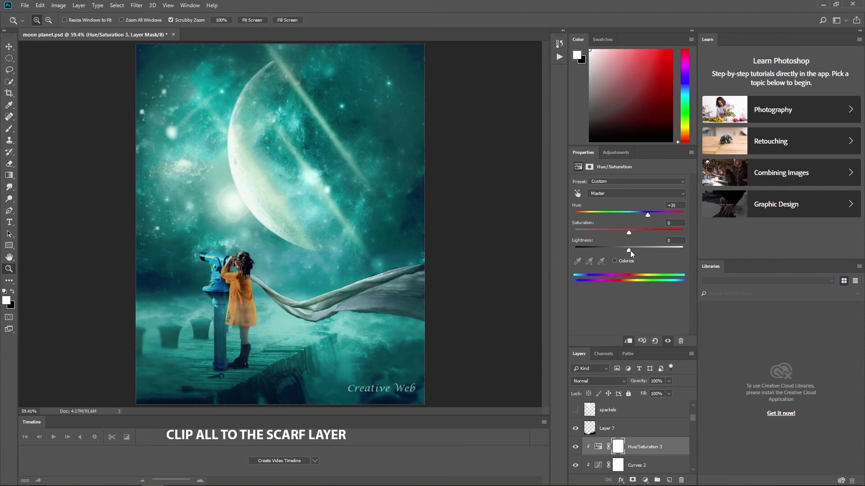
pyautogui.click(614, 261)
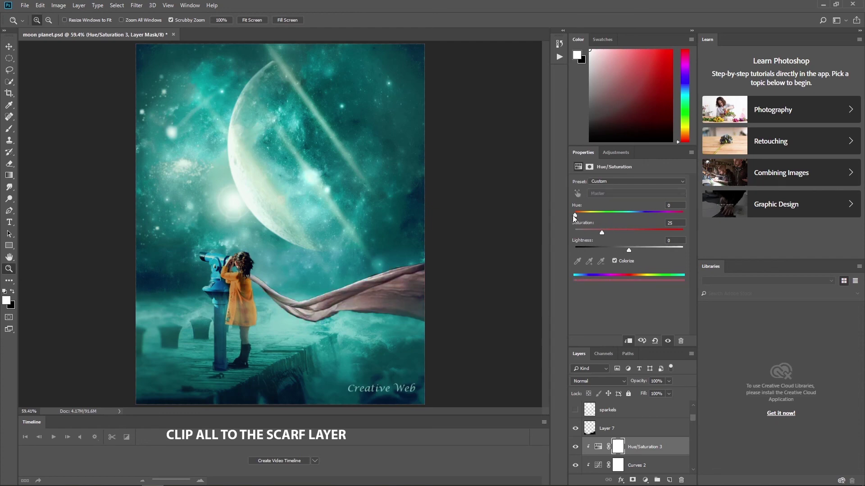
pyautogui.moveTo(573, 215)
pyautogui.mouseDown()
pyautogui.moveTo(646, 215)
pyautogui.moveTo(582, 207)
pyautogui.mouseUp()
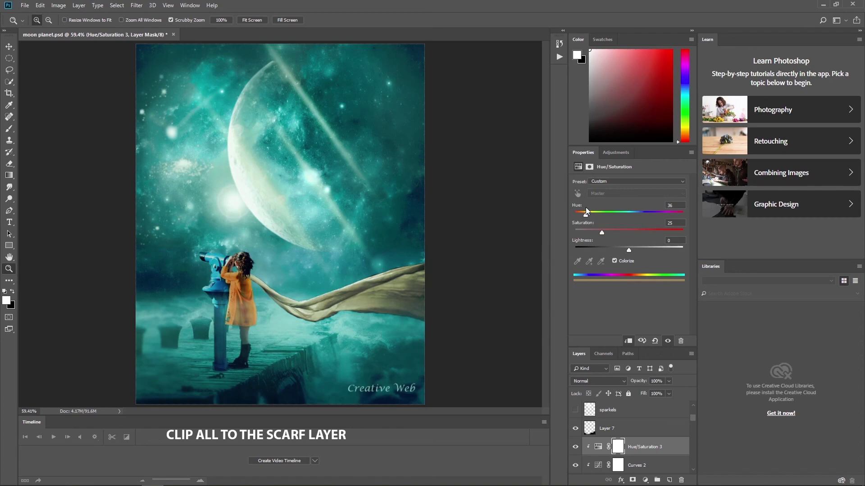
pyautogui.moveTo(601, 232); pyautogui.dragTo(617, 233)
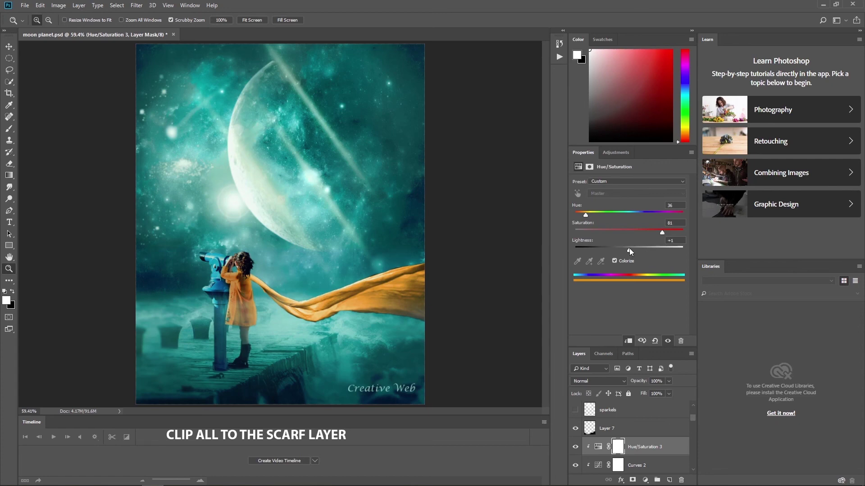
pyautogui.moveTo(627, 248); pyautogui.dragTo(609, 248)
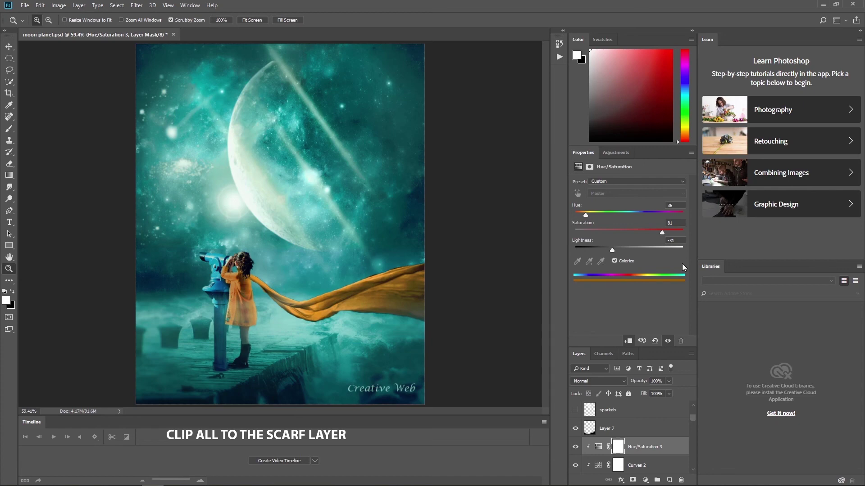
# Add a clipped Curves 3 and lower a midtone point to about 149/133.
pyautogui.click(645, 480)
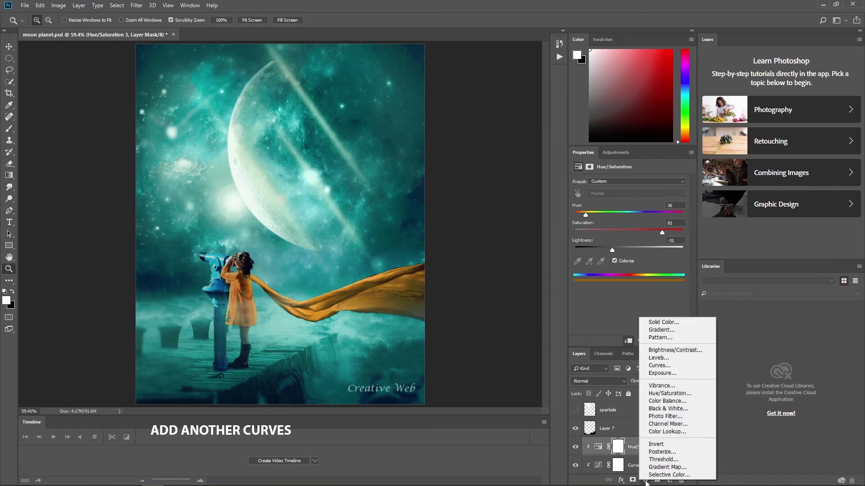
pyautogui.click(659, 366)
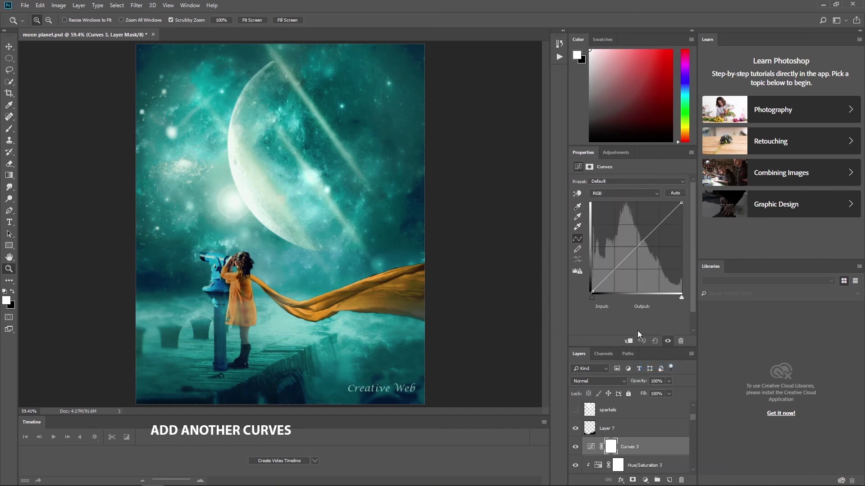
pyautogui.click(628, 341)
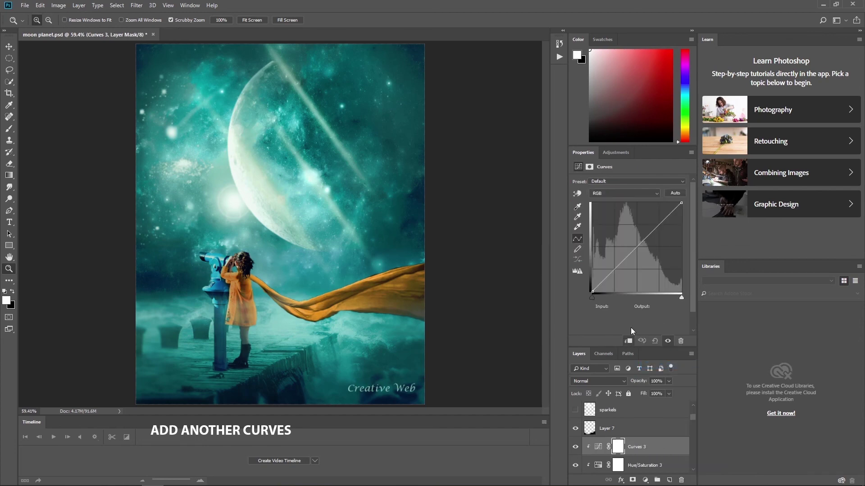
pyautogui.click(638, 248)
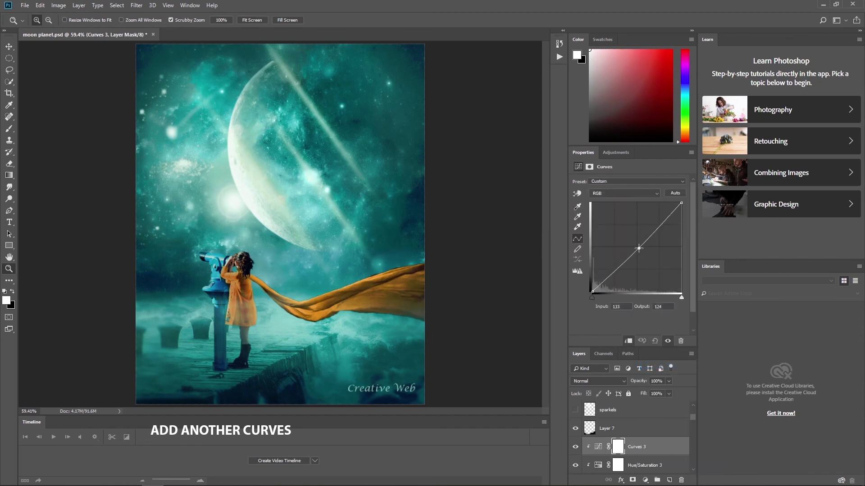
pyautogui.moveTo(638, 248); pyautogui.dragTo(640, 247)
pyautogui.moveTo(639, 247); pyautogui.dragTo(650, 253)
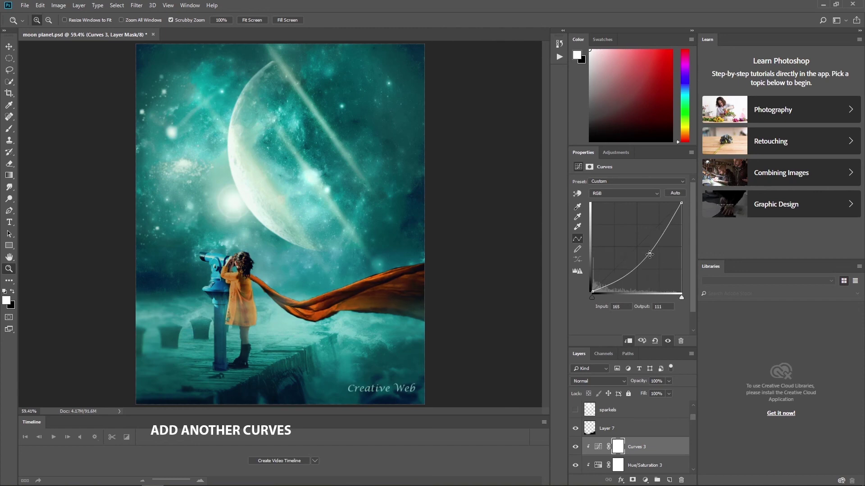
pyautogui.moveTo(649, 253); pyautogui.dragTo(650, 253)
pyautogui.moveTo(645, 254)
pyautogui.mouseDown()
pyautogui.moveTo(659, 255)
pyautogui.moveTo(649, 243)
pyautogui.mouseUp()
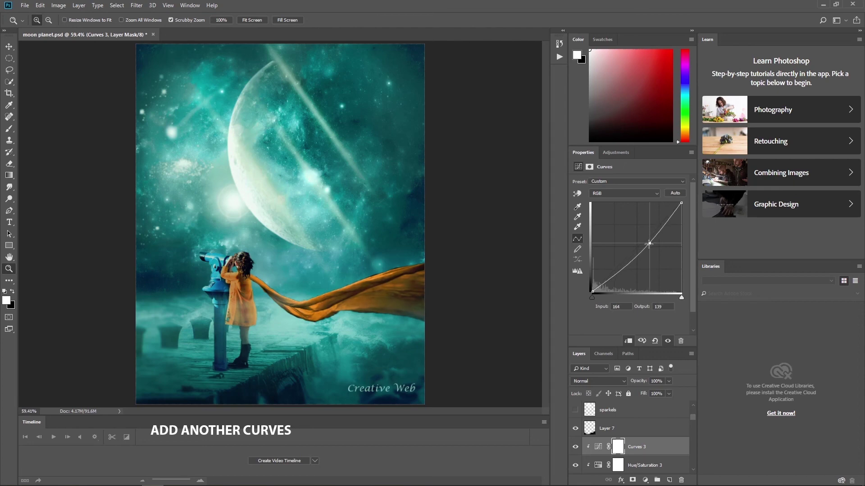
pyautogui.moveTo(649, 243); pyautogui.dragTo(639, 247)
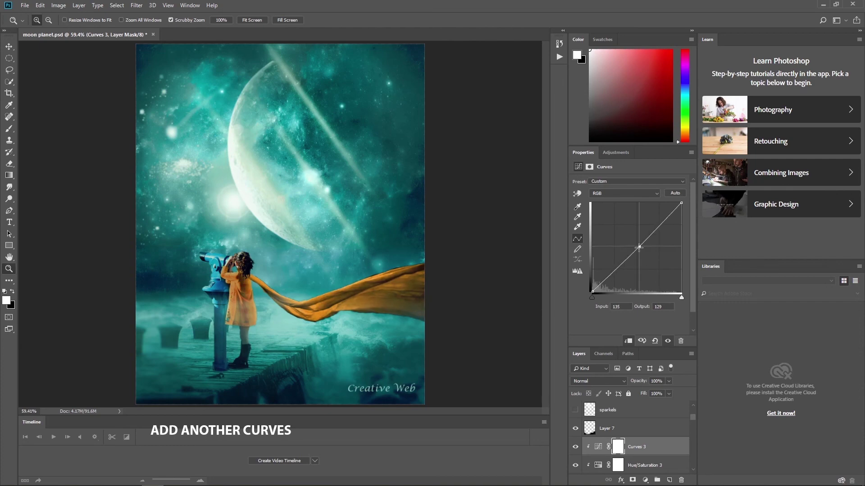
pyautogui.moveTo(639, 247); pyautogui.dragTo(644, 245)
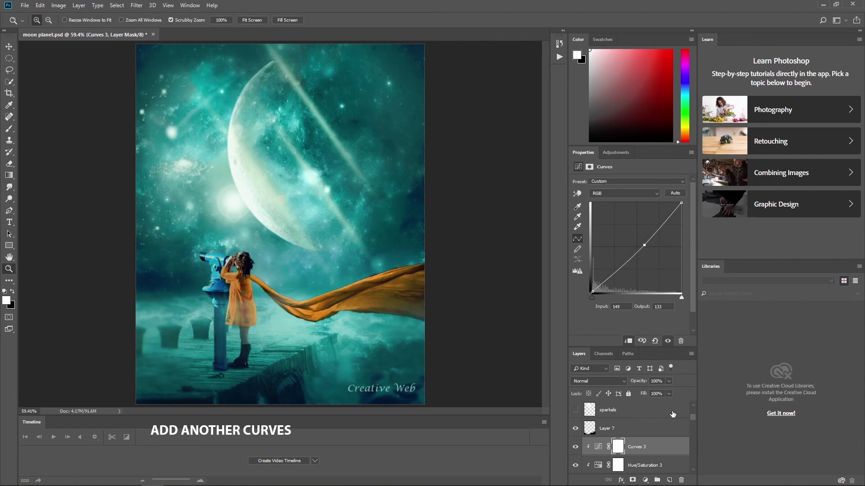
# Create Layer 8 filled with 50% gray, blended as Overlay and clipped to the scarf.
pyautogui.scroll(-2, 651, 436)
pyautogui.scroll(-1, 648, 439)
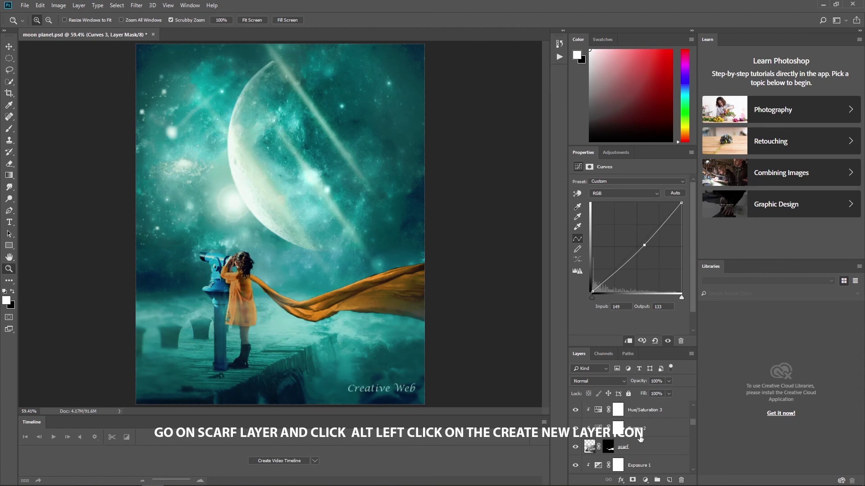
pyautogui.click(590, 449)
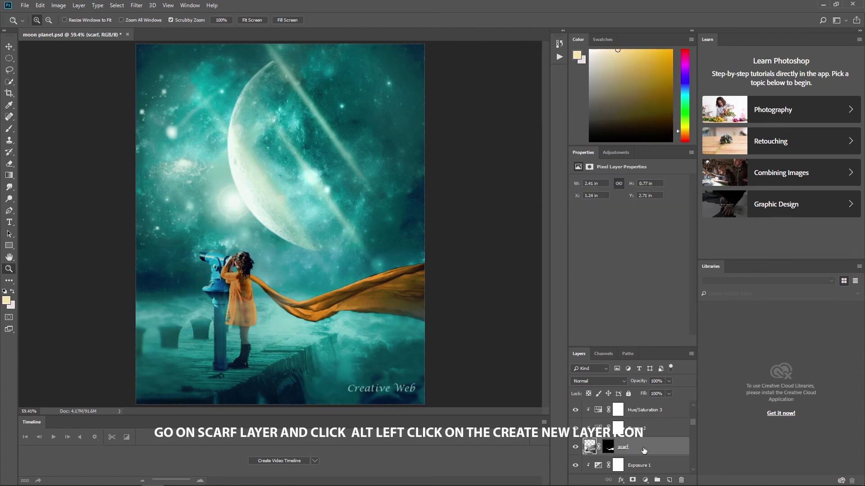
pyautogui.keyDown('alt'); pyautogui.click(669, 480); pyautogui.keyUp('alt')
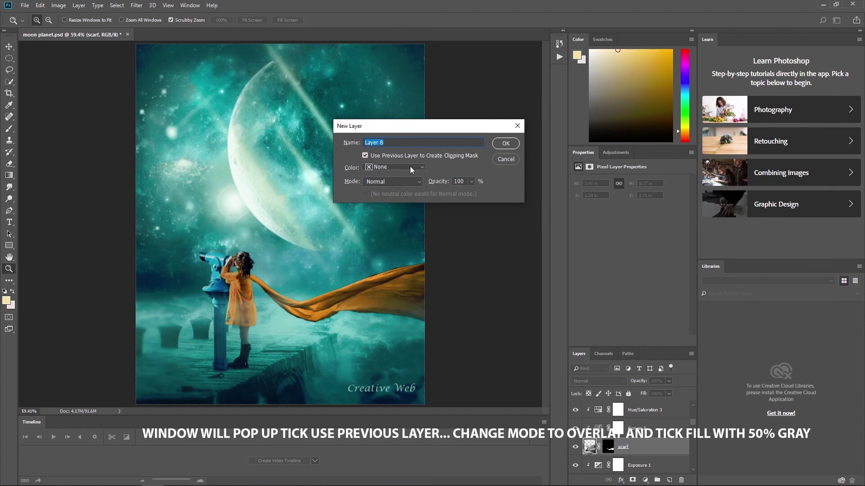
pyautogui.click(392, 182)
pyautogui.click(388, 308)
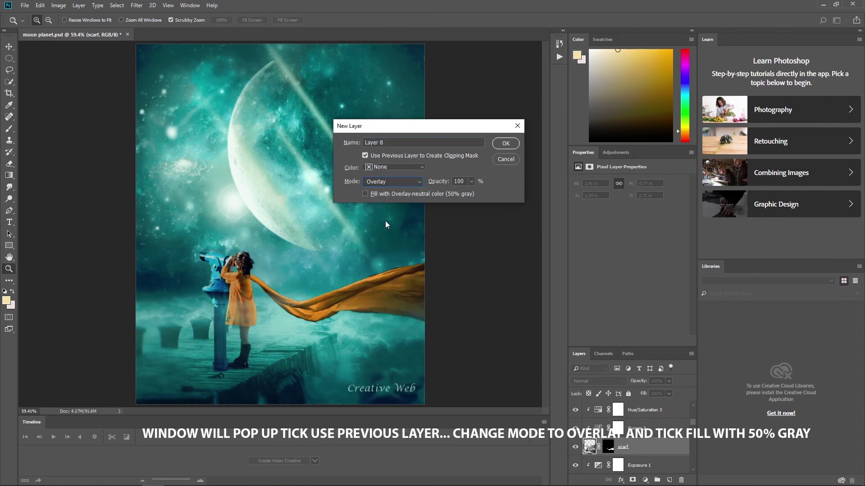
pyautogui.click(504, 143)
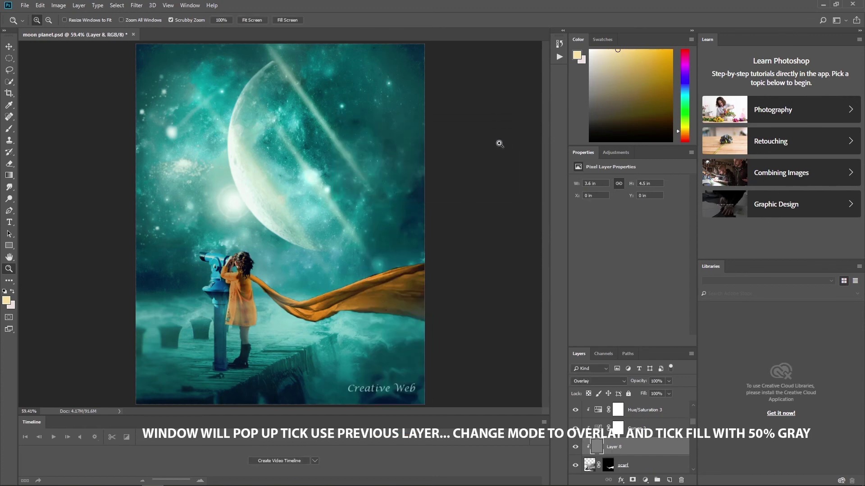
pyautogui.click(10, 198)
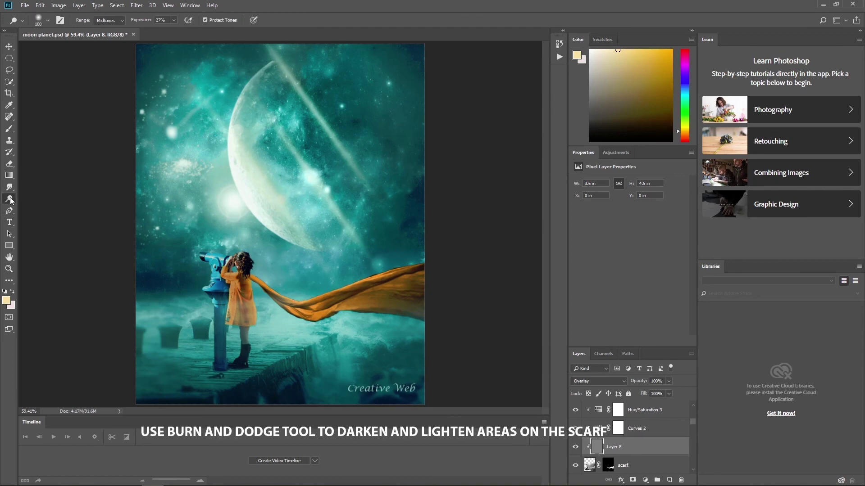
# Darken the shadowed scarf folds on Layer 8 with a small Burn brush.
pyautogui.rightClick(10, 198)
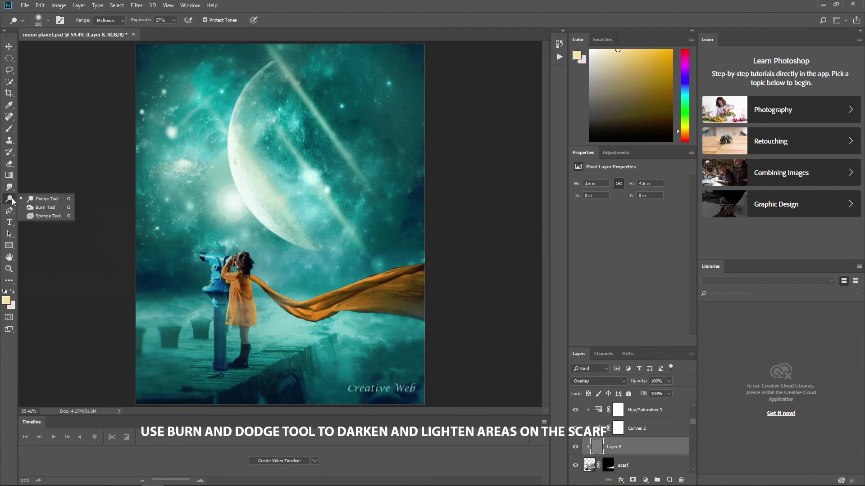
pyautogui.click(28, 209)
pyautogui.press('[')
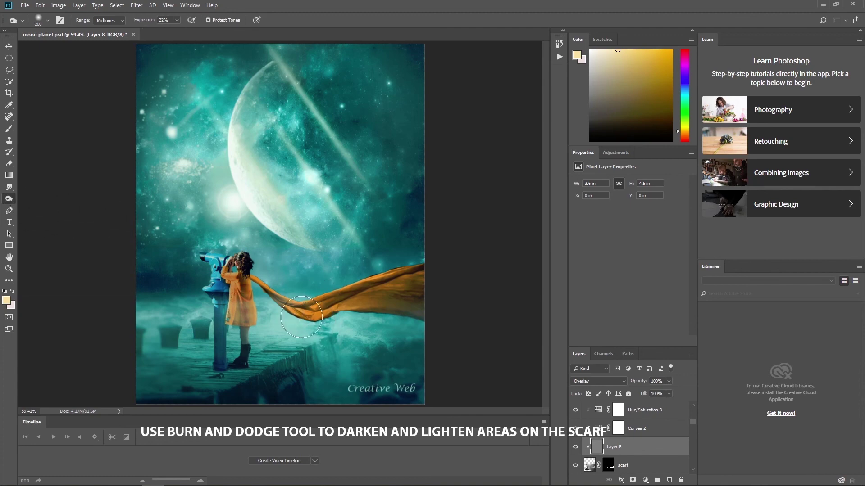
pyautogui.press('[')
pyautogui.press('[')
pyautogui.press('[')
pyautogui.moveTo(336, 310); pyautogui.dragTo(408, 284)
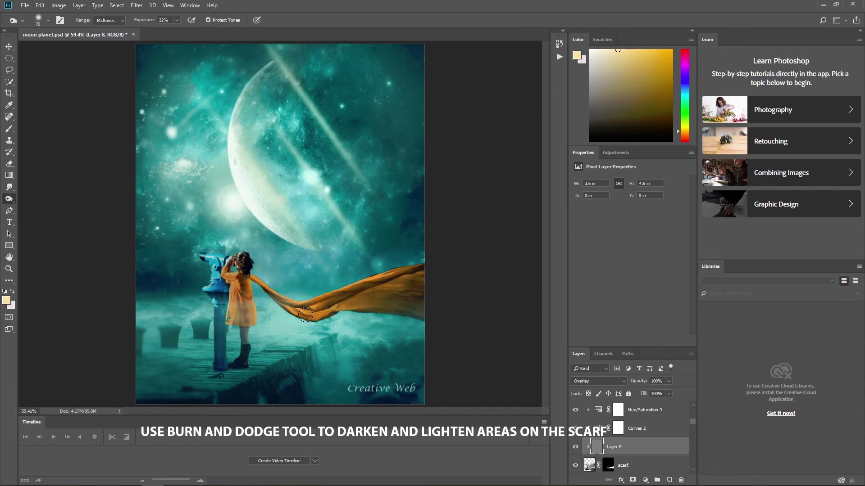
pyautogui.press('[')
# Lighten the scarf's highlights and folds with a smaller Dodge brush.
pyautogui.rightClick(9, 200)
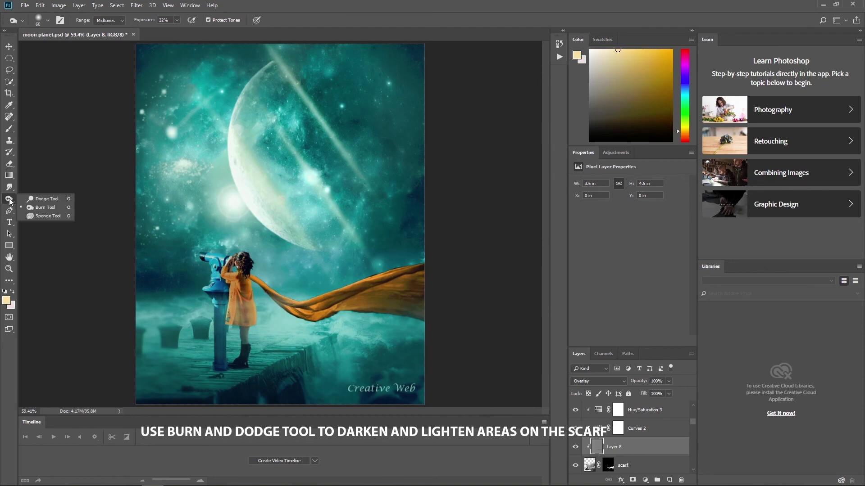
pyautogui.click(40, 199)
pyautogui.press('[')
pyautogui.press('[')
pyautogui.press('[')
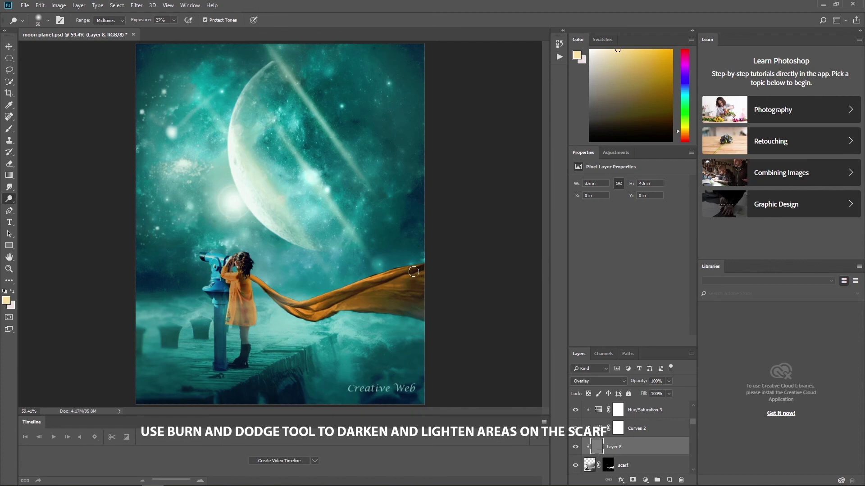
pyautogui.moveTo(416, 271); pyautogui.dragTo(307, 302)
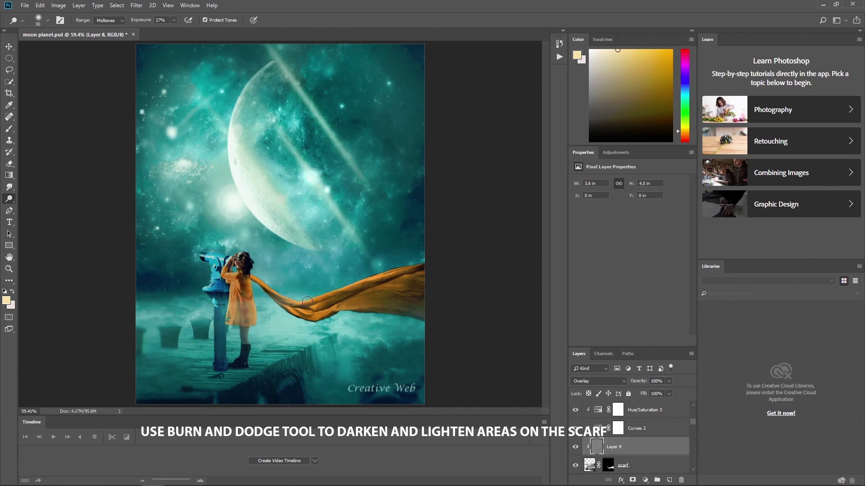
pyautogui.moveTo(359, 293)
pyautogui.mouseDown()
pyautogui.moveTo(288, 308)
pyautogui.moveTo(304, 310)
pyautogui.moveTo(276, 300)
pyautogui.mouseUp()
pyautogui.press('[')
pyautogui.moveTo(428, 267)
pyautogui.mouseDown()
pyautogui.moveTo(294, 300)
pyautogui.moveTo(245, 277)
pyautogui.mouseUp()
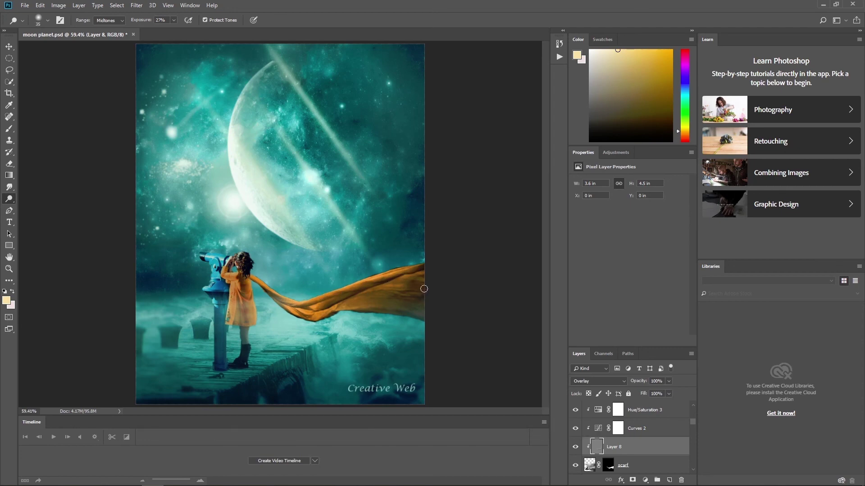
# Select the scarf layer and set up a smaller Smudge brush.
pyautogui.click(624, 464)
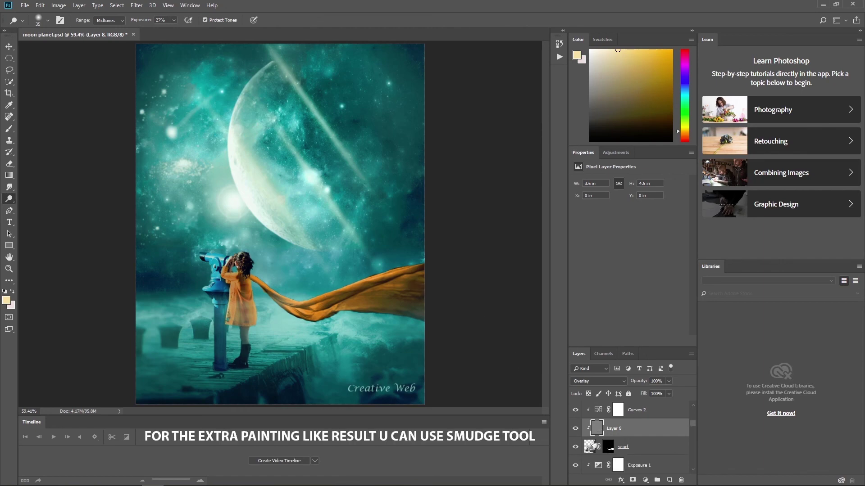
pyautogui.scroll(-1, 630, 450)
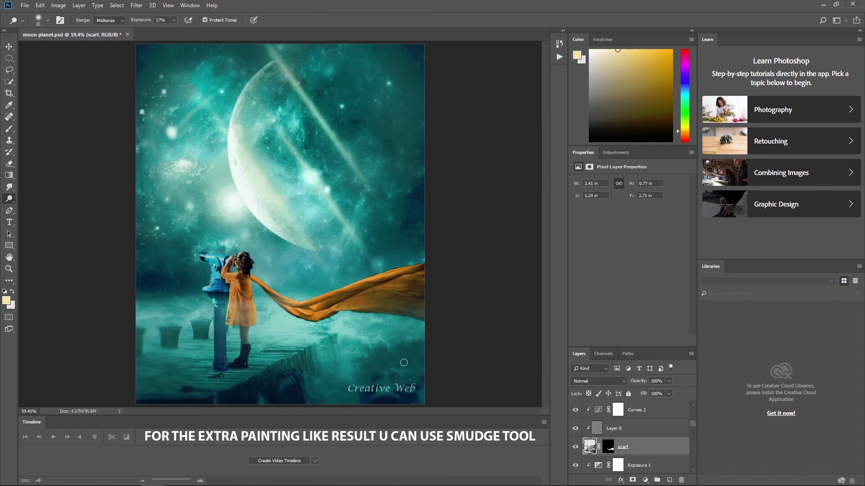
pyautogui.click(13, 188)
pyautogui.press('[')
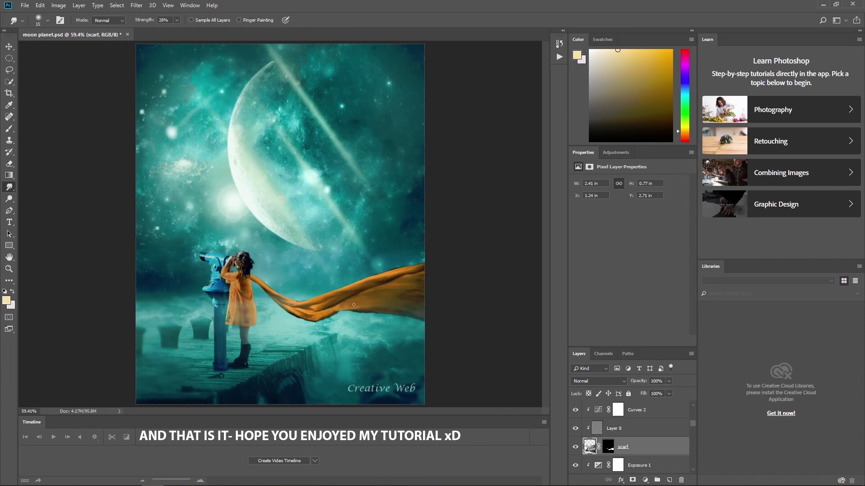
# Target the scarf's layer mask with the Brush and default black/white colours.
pyautogui.click(608, 447)
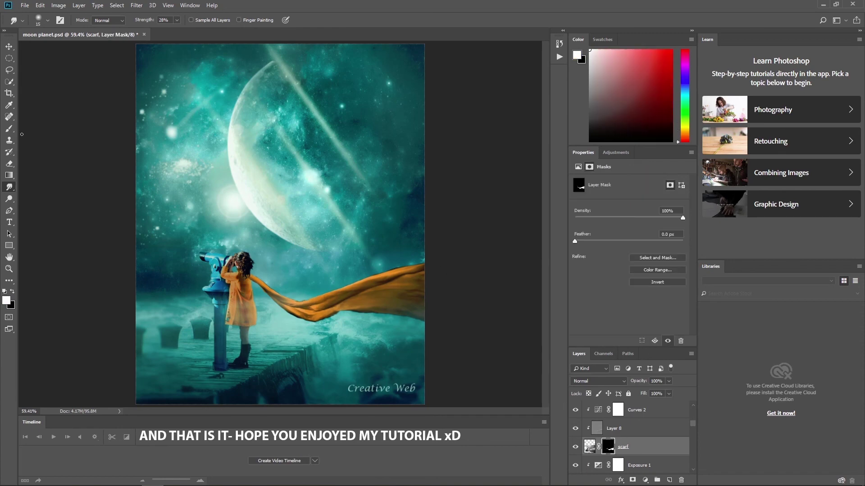
pyautogui.press('b')
pyautogui.press('d')
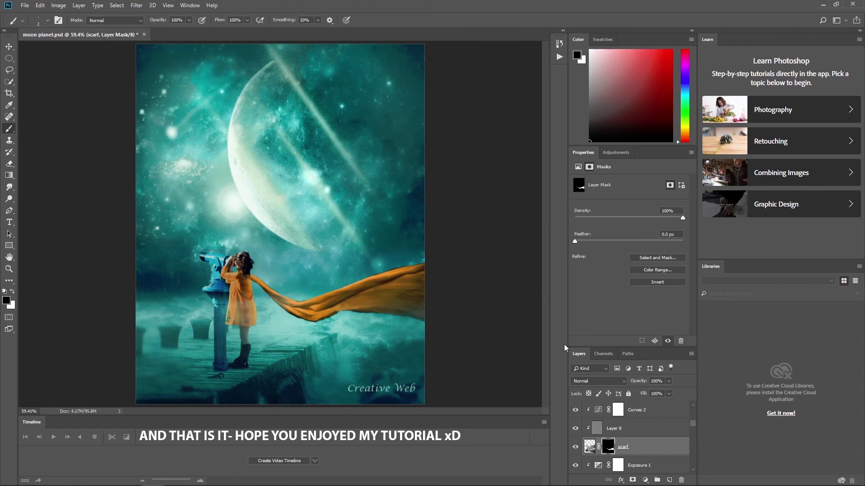